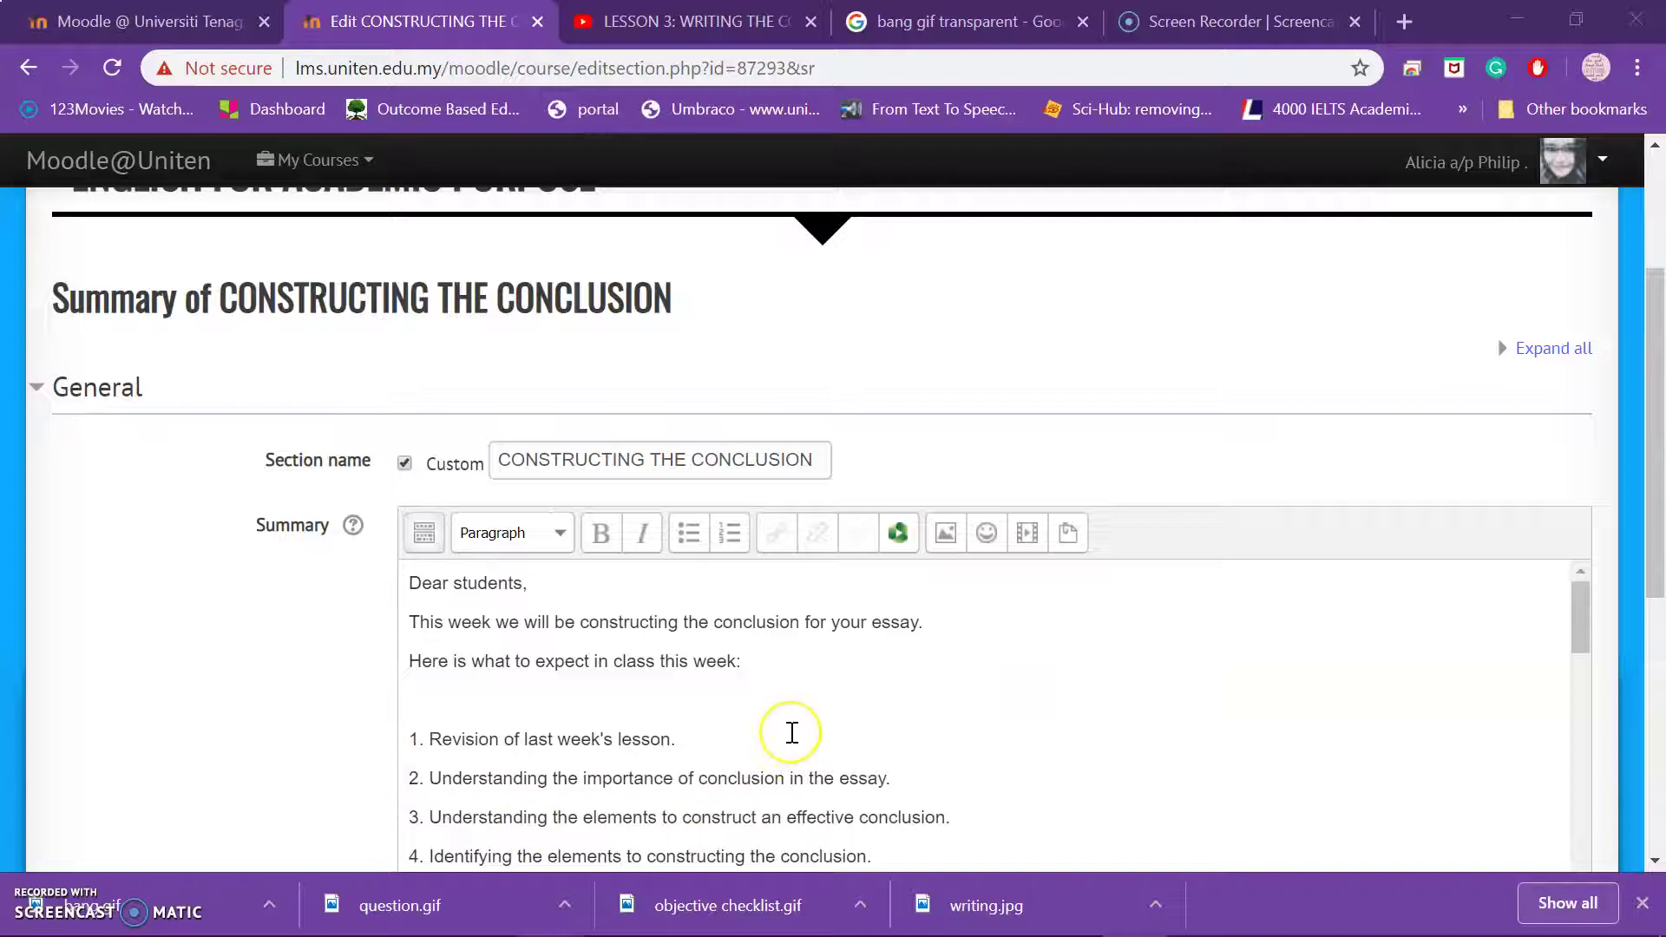
# Place the cursor on the empty line under 'Here is what to expect in class this week:'.
pyautogui.scroll(-10, 792, 733)
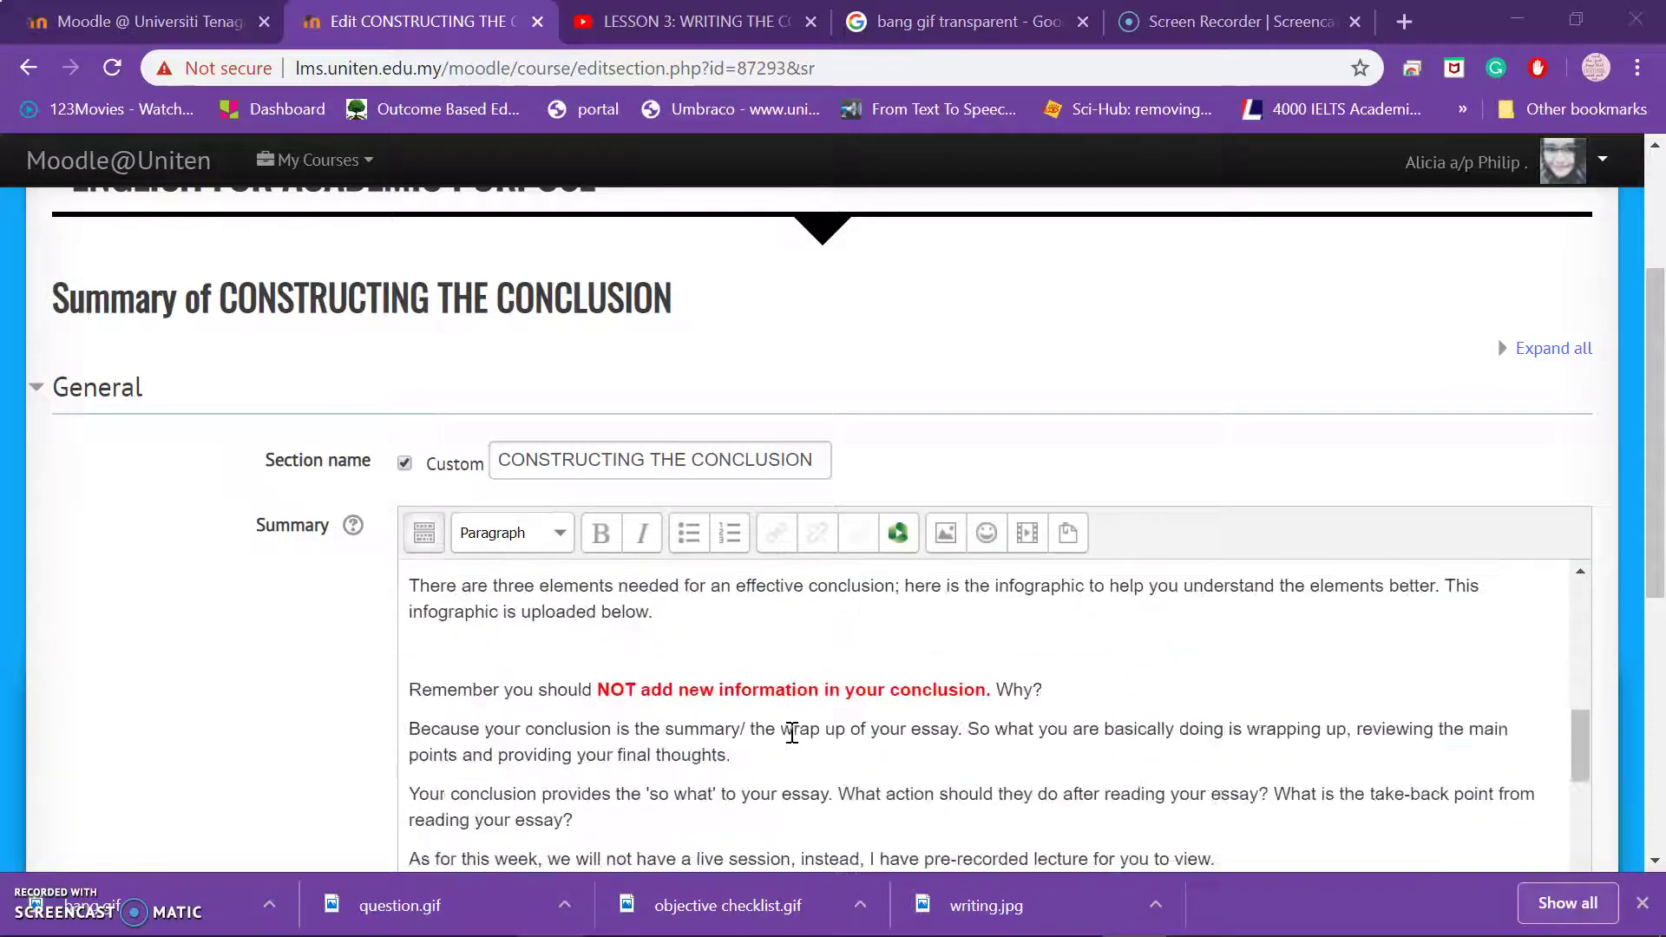
pyautogui.scroll(-2, 792, 734)
pyautogui.scroll(5, 792, 734)
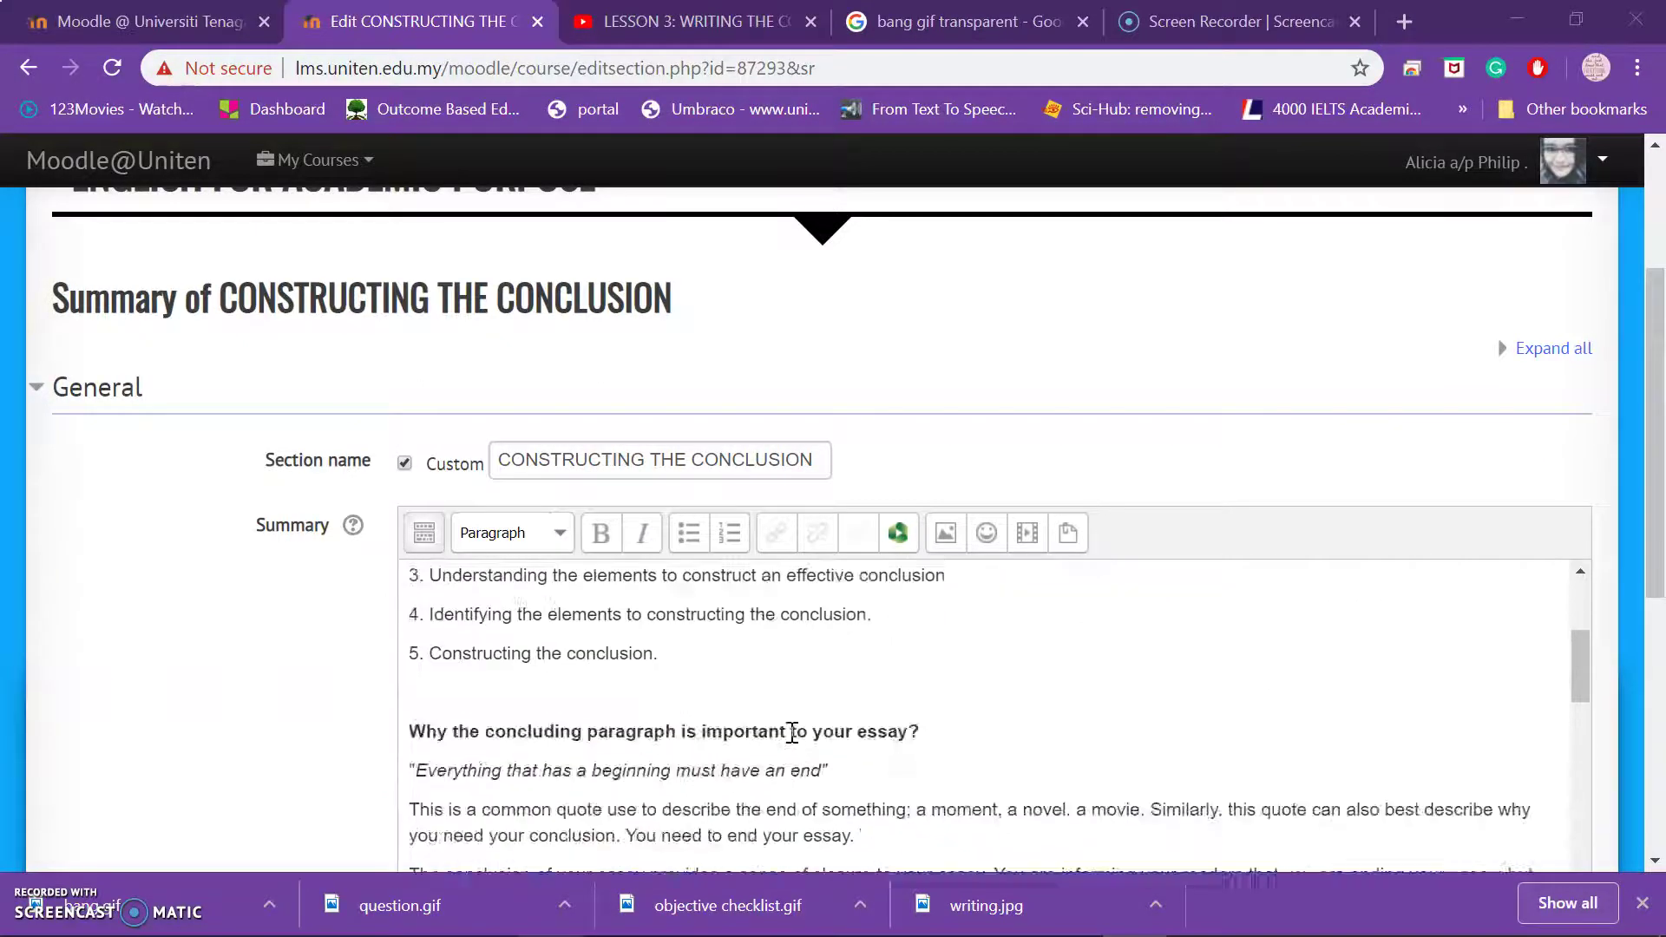
pyautogui.scroll(3, 792, 733)
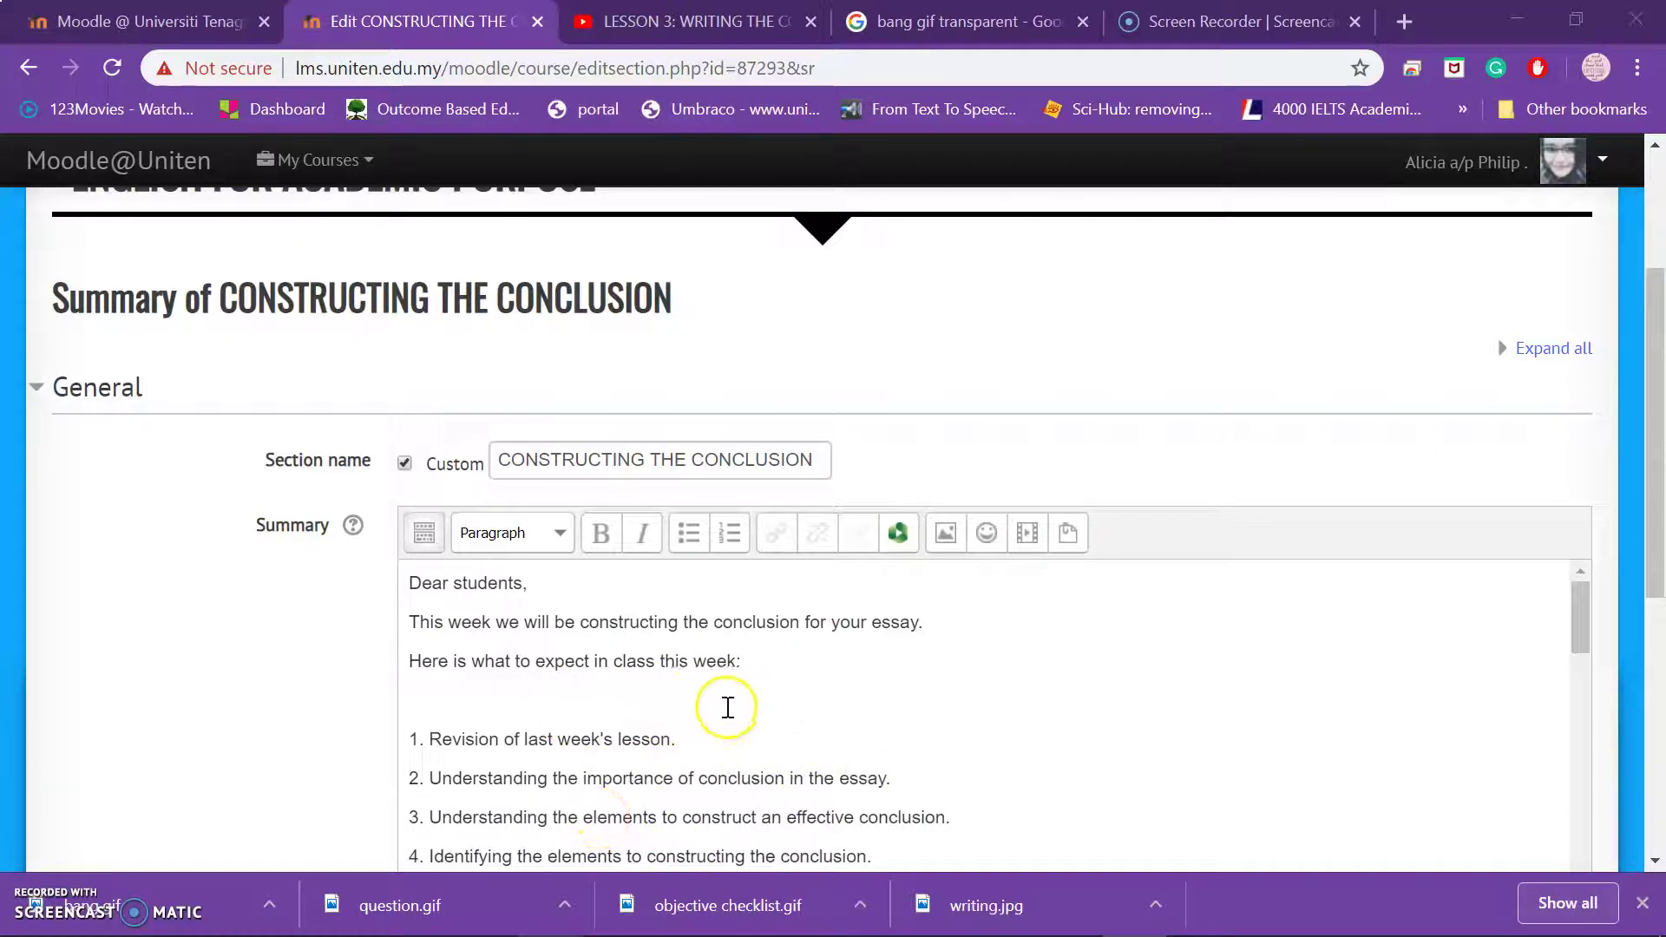
pyautogui.scroll(-2, 711, 718)
pyautogui.scroll(2, 711, 718)
pyautogui.click(622, 693)
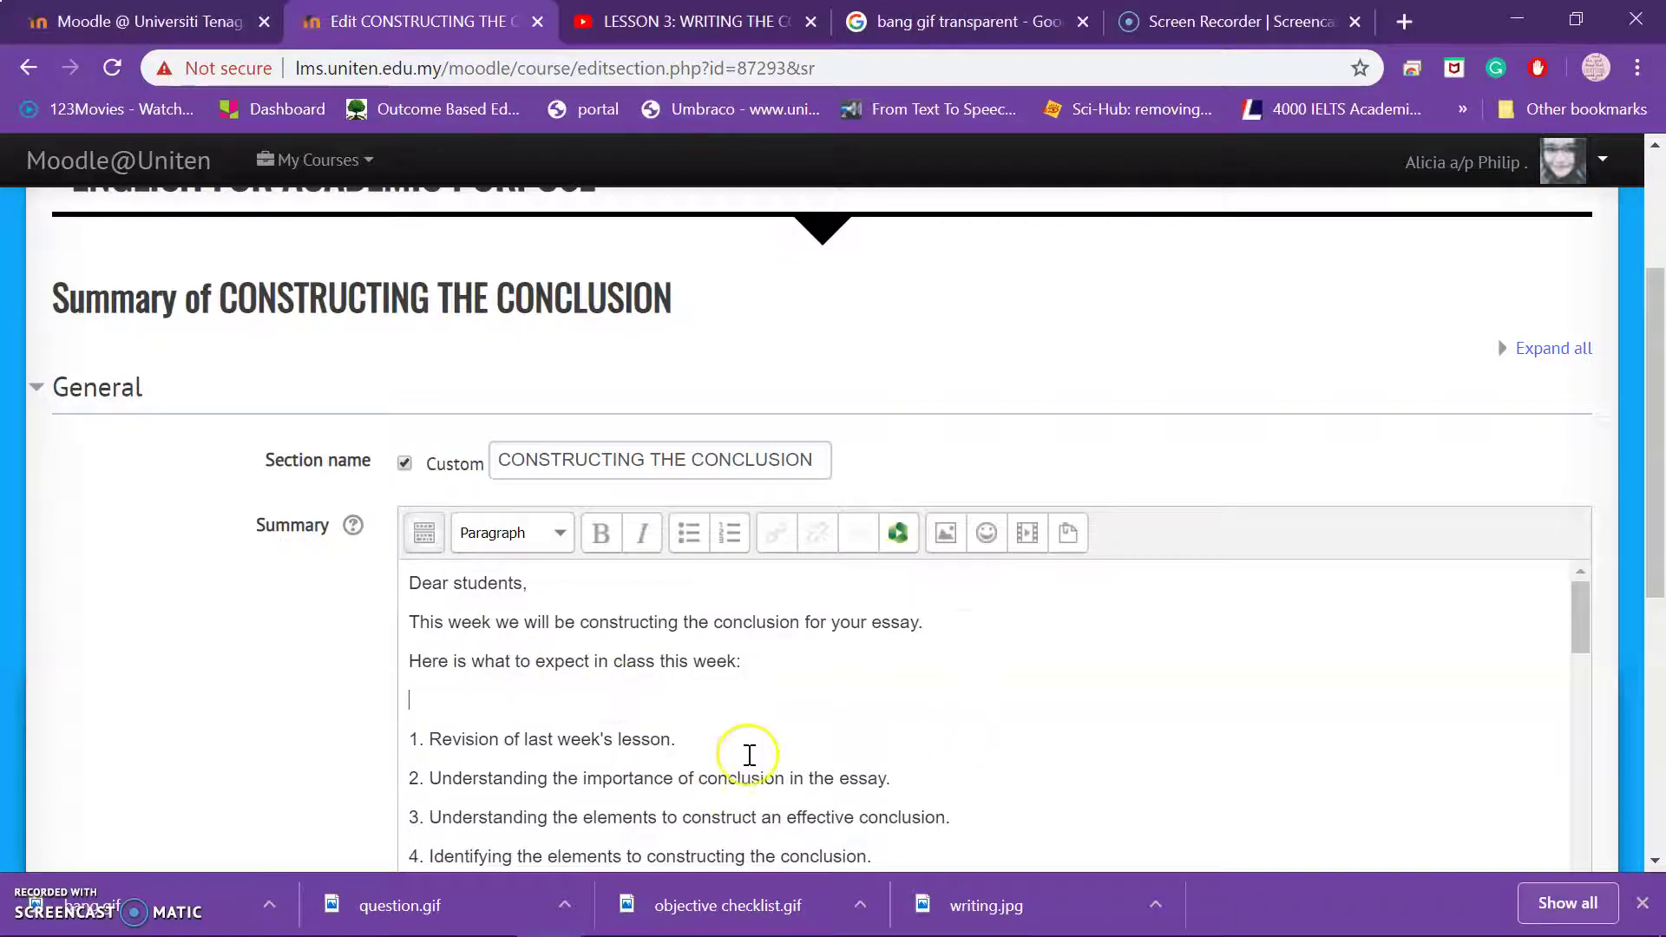
pyautogui.scroll(-2, 748, 752)
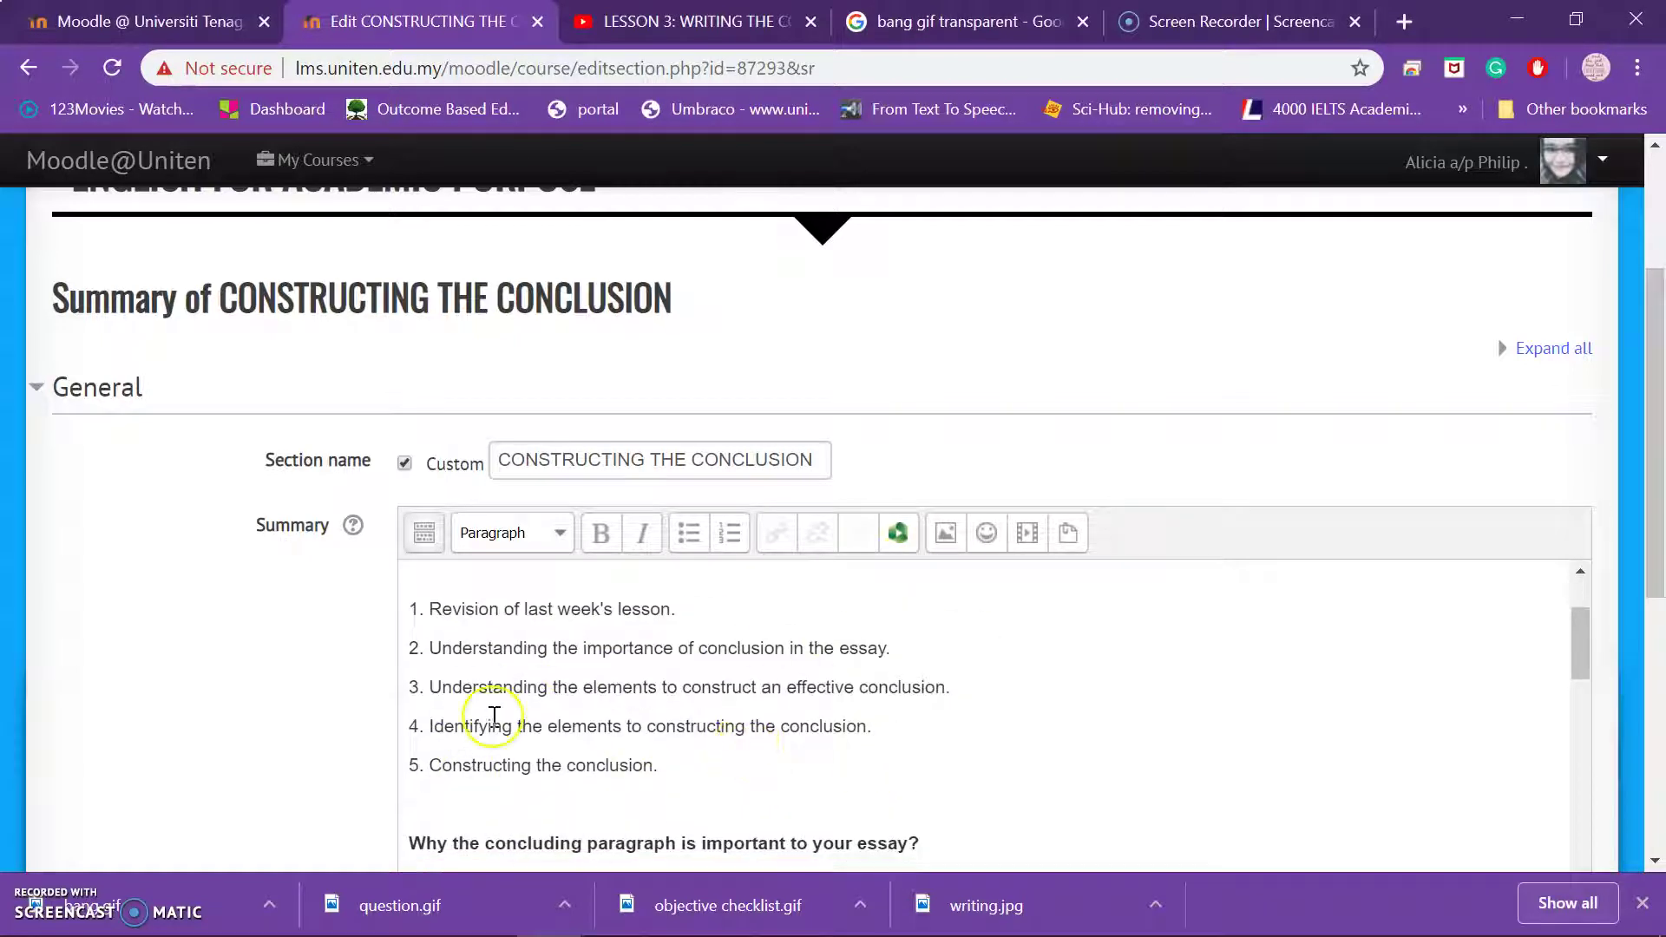
pyautogui.scroll(-1, 494, 717)
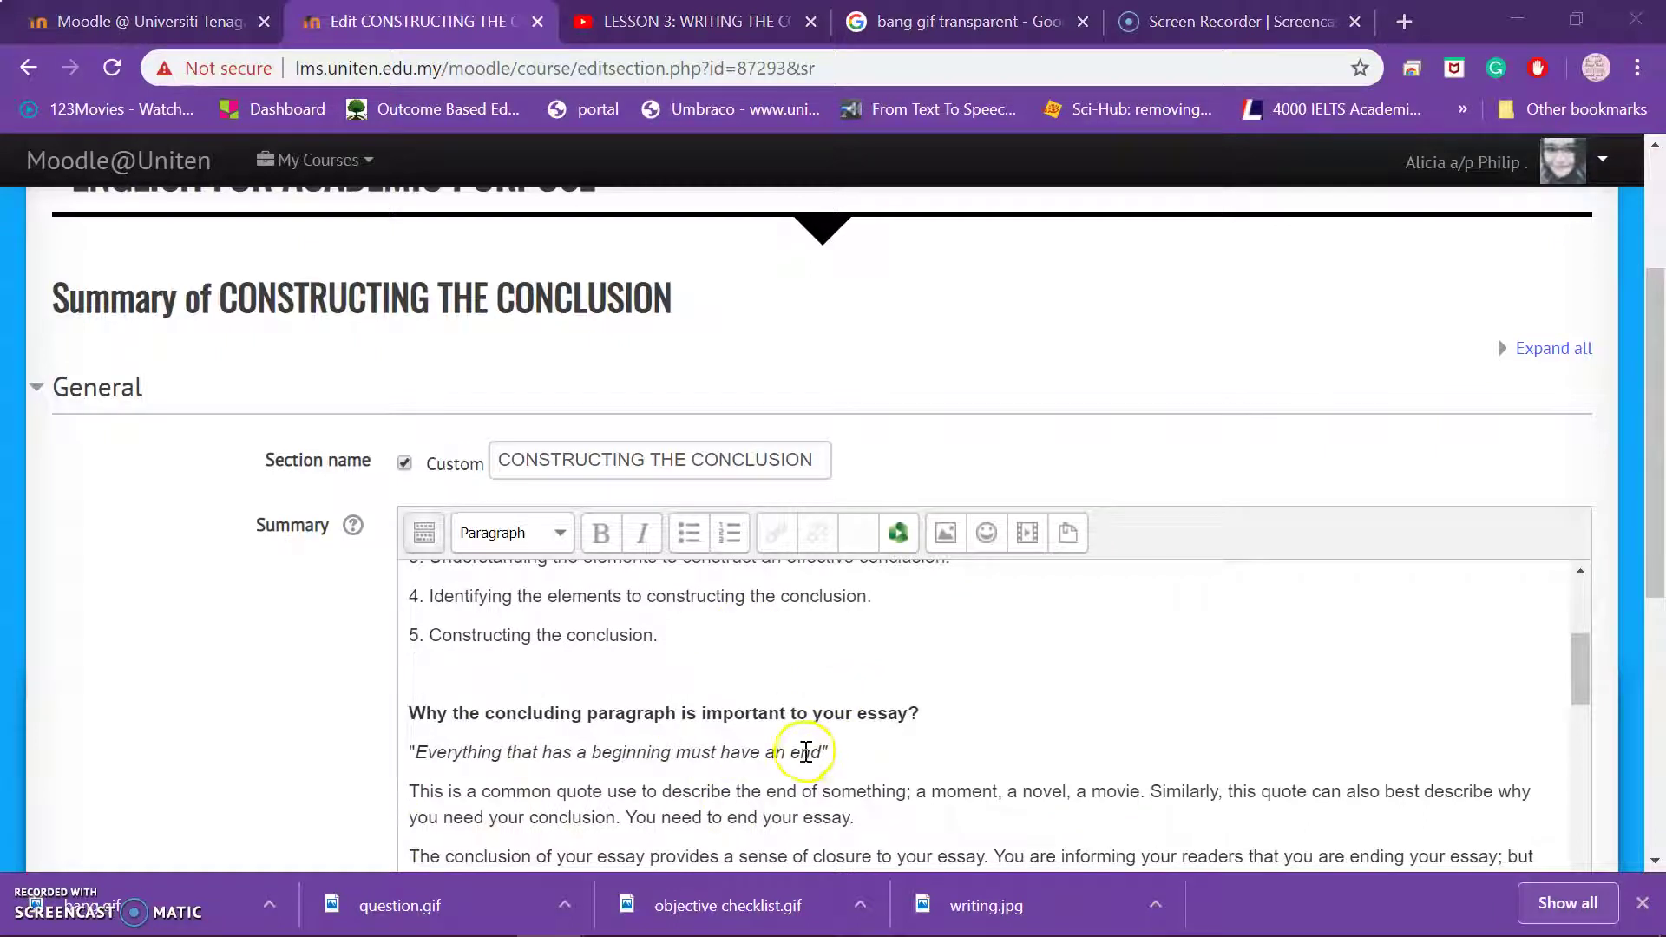
pyautogui.scroll(-3, 803, 744)
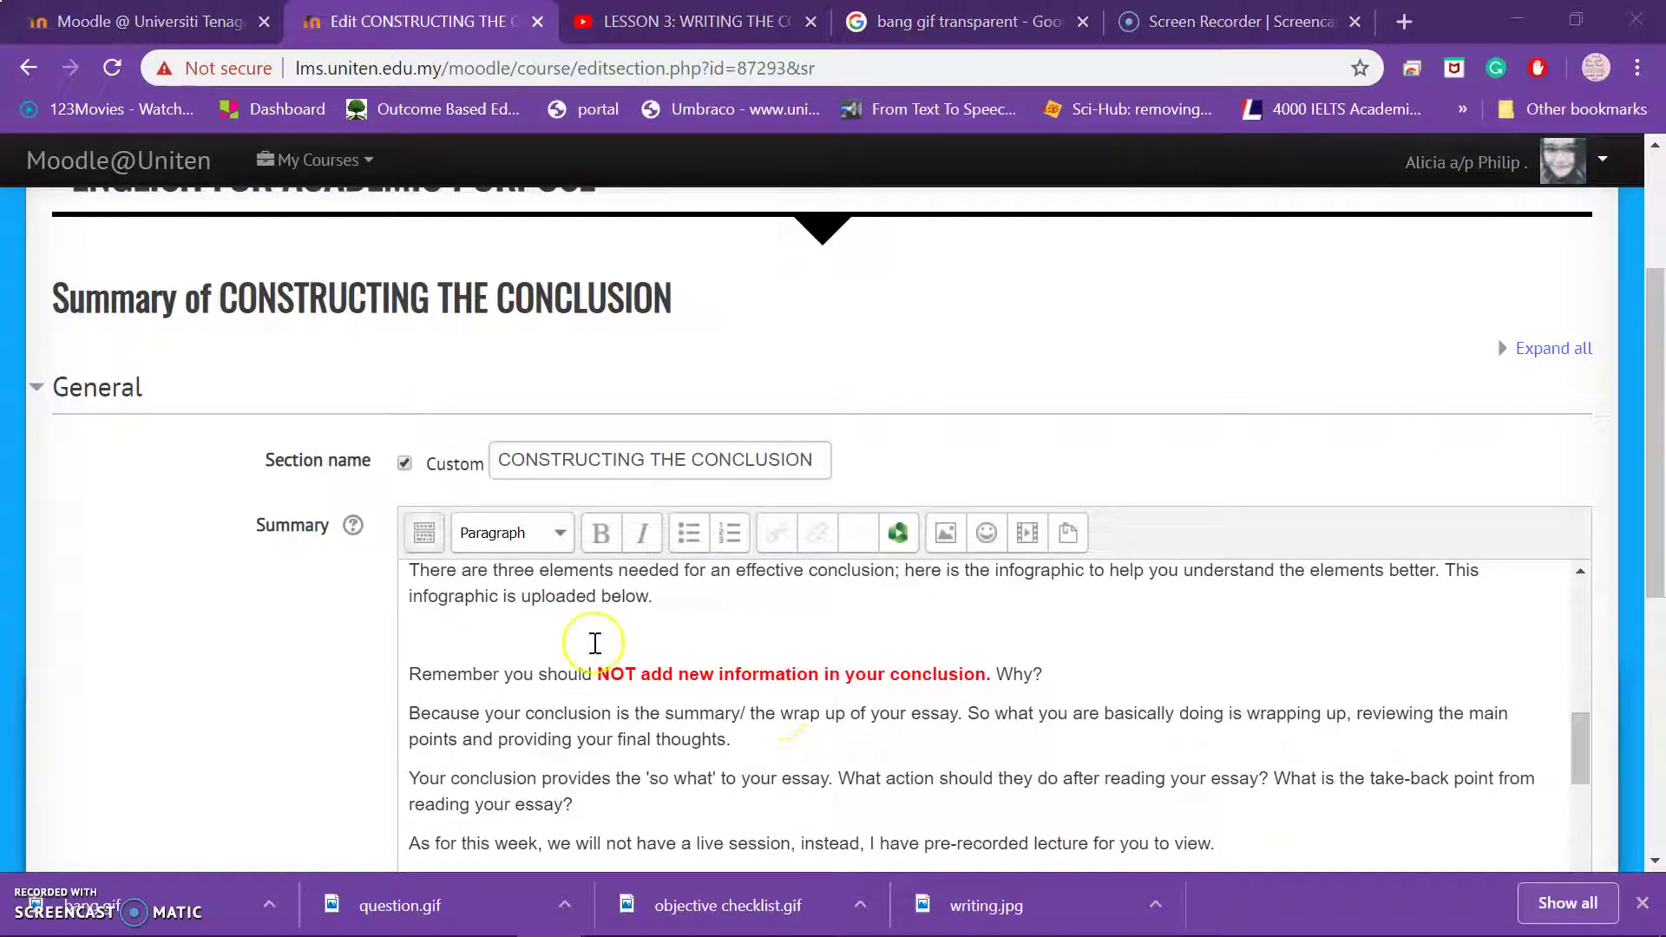
pyautogui.scroll(-2, 811, 762)
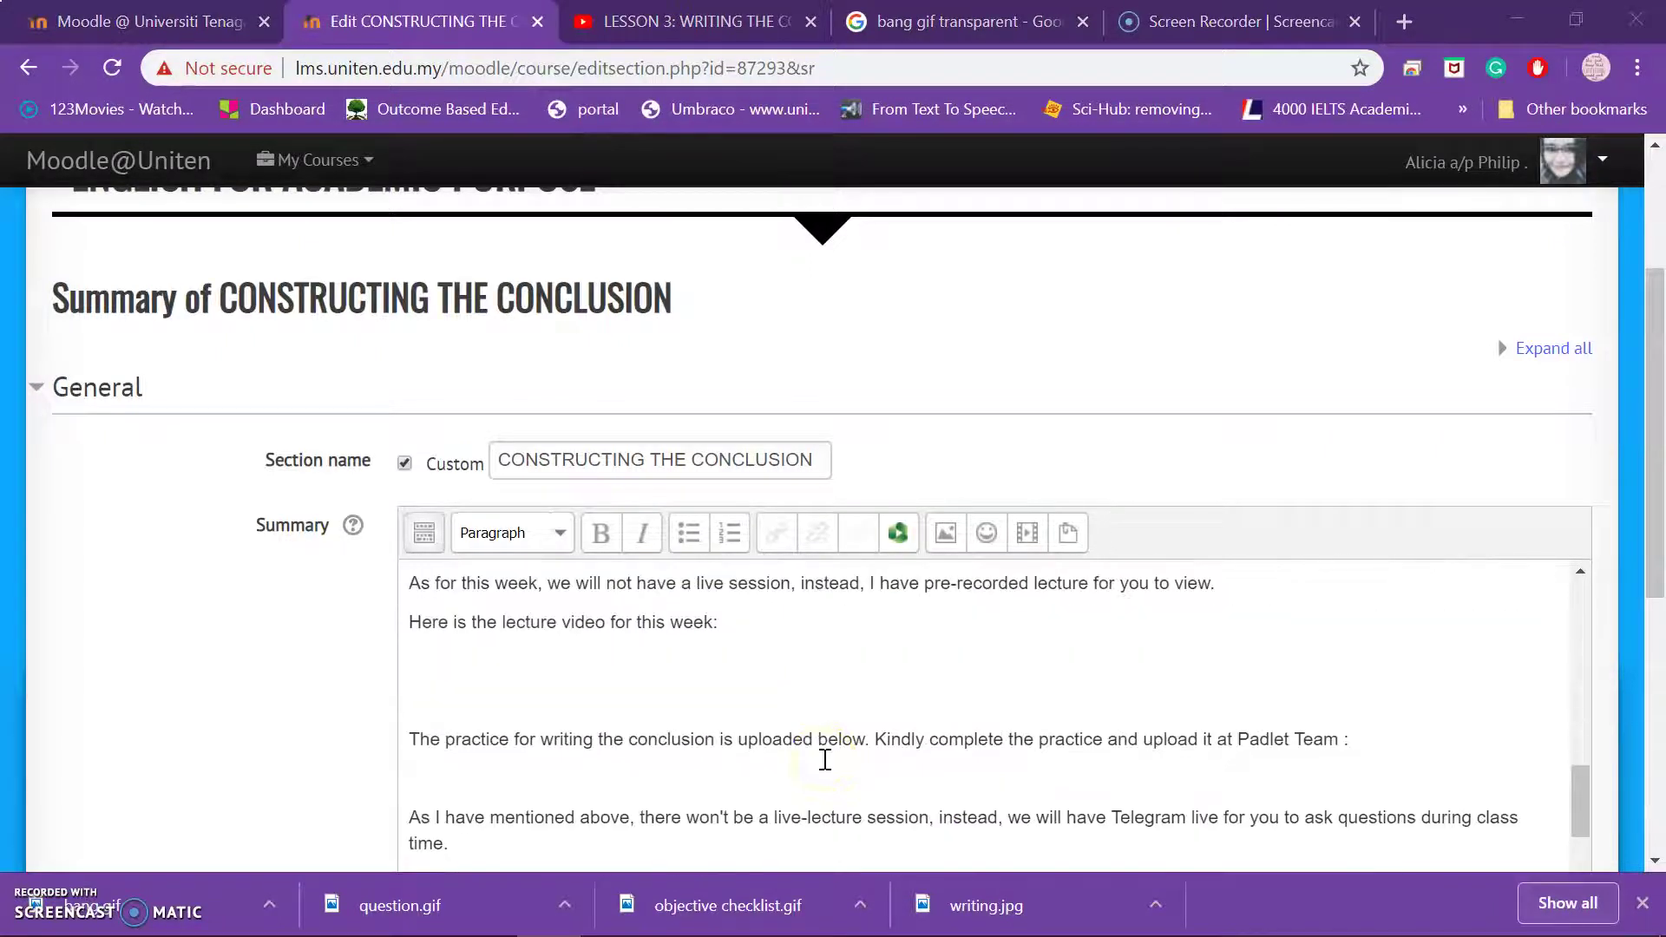
pyautogui.scroll(5, 821, 756)
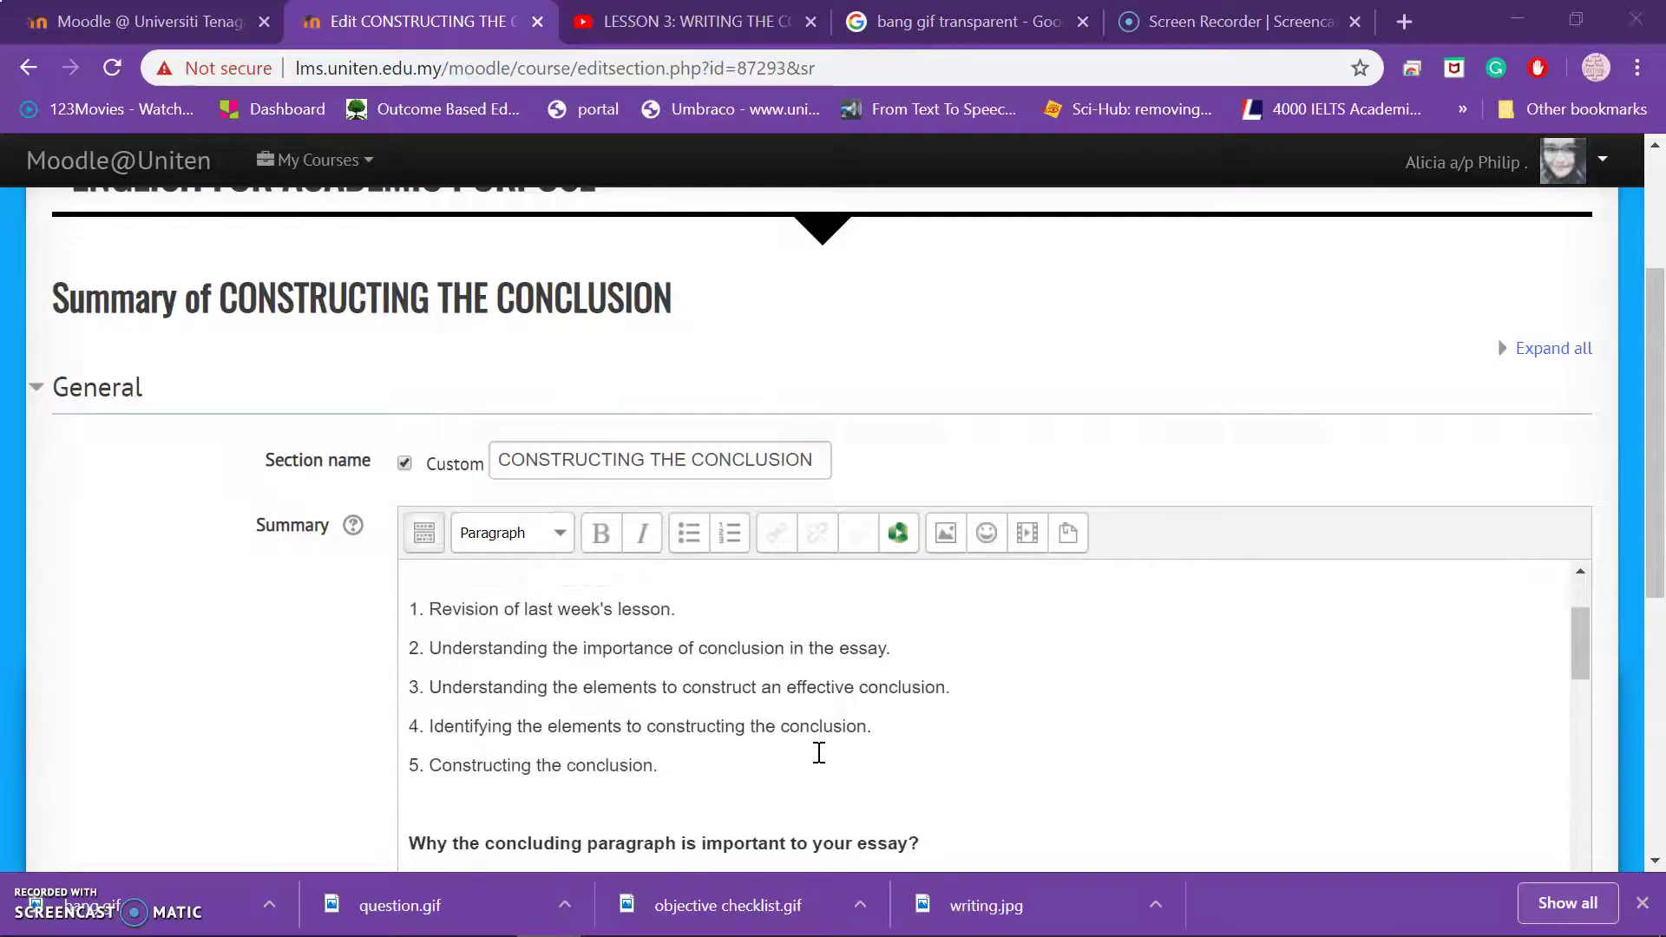
pyautogui.scroll(1, 819, 752)
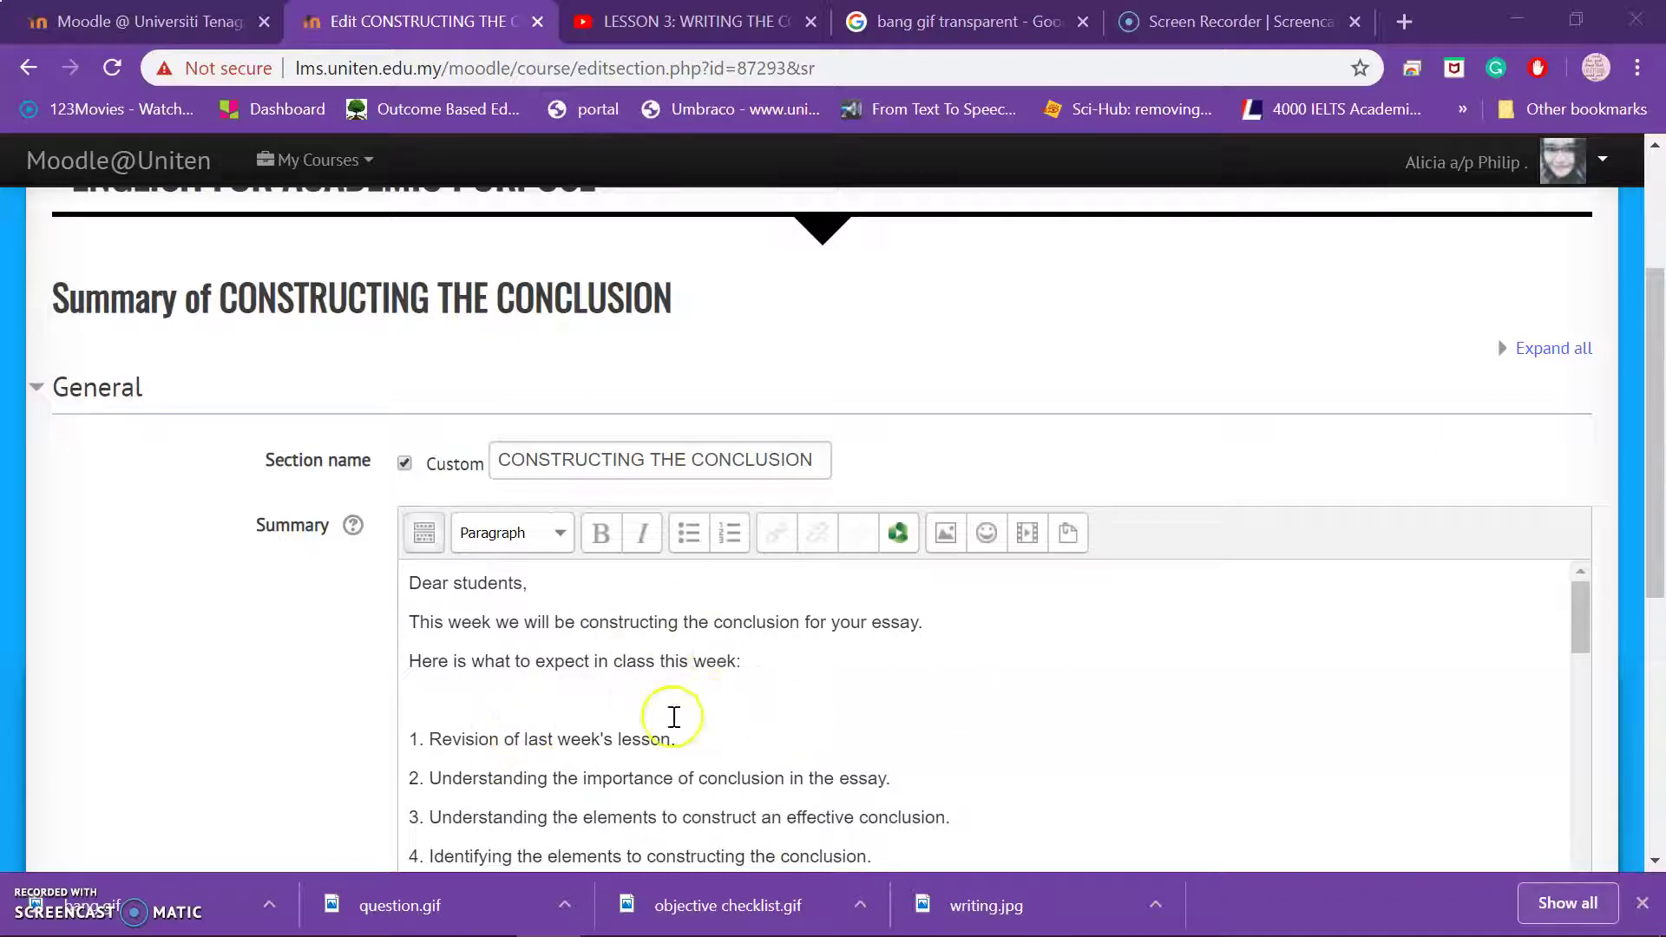
pyautogui.scroll(-1, 712, 693)
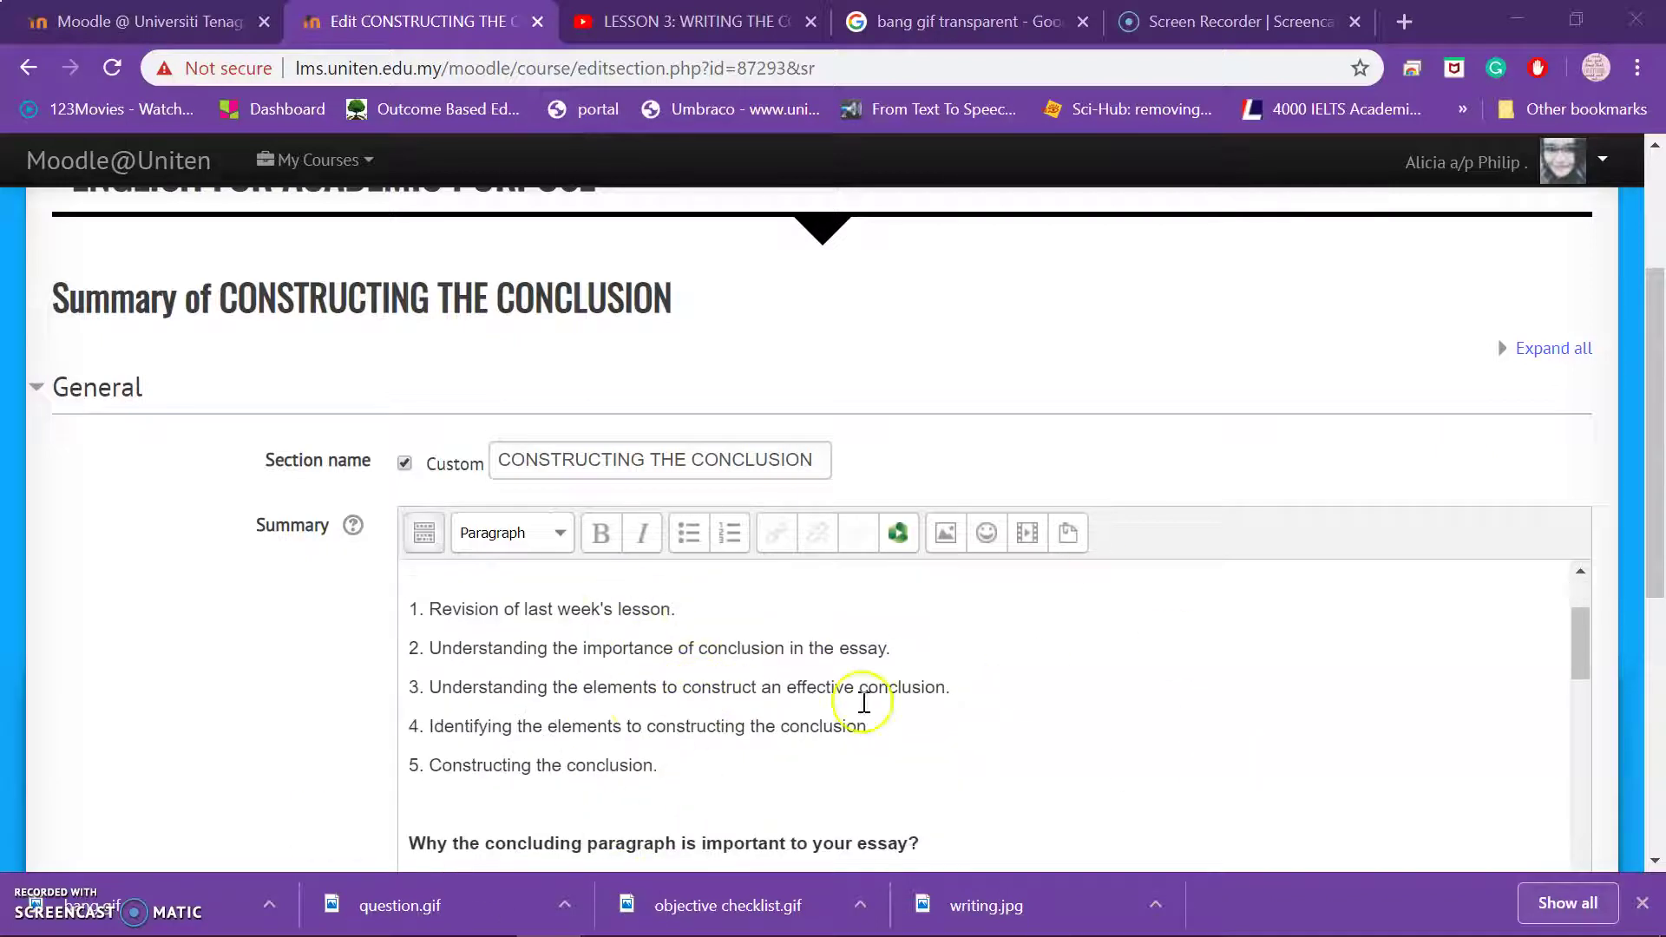
pyautogui.scroll(1, 850, 688)
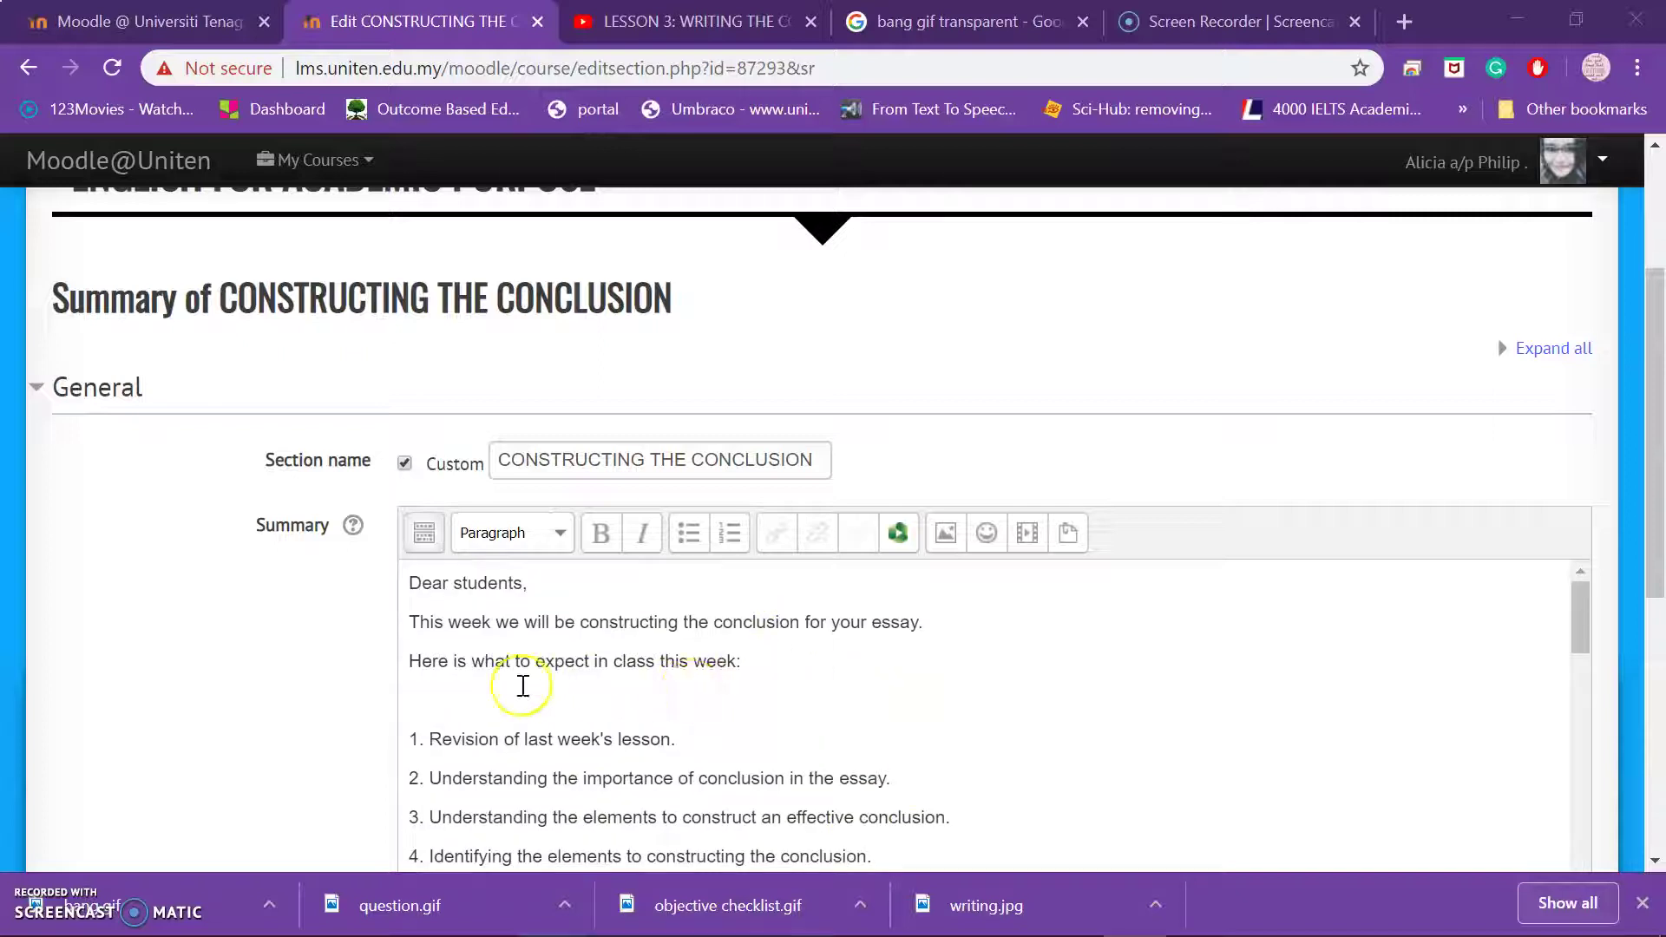
pyautogui.click(460, 699)
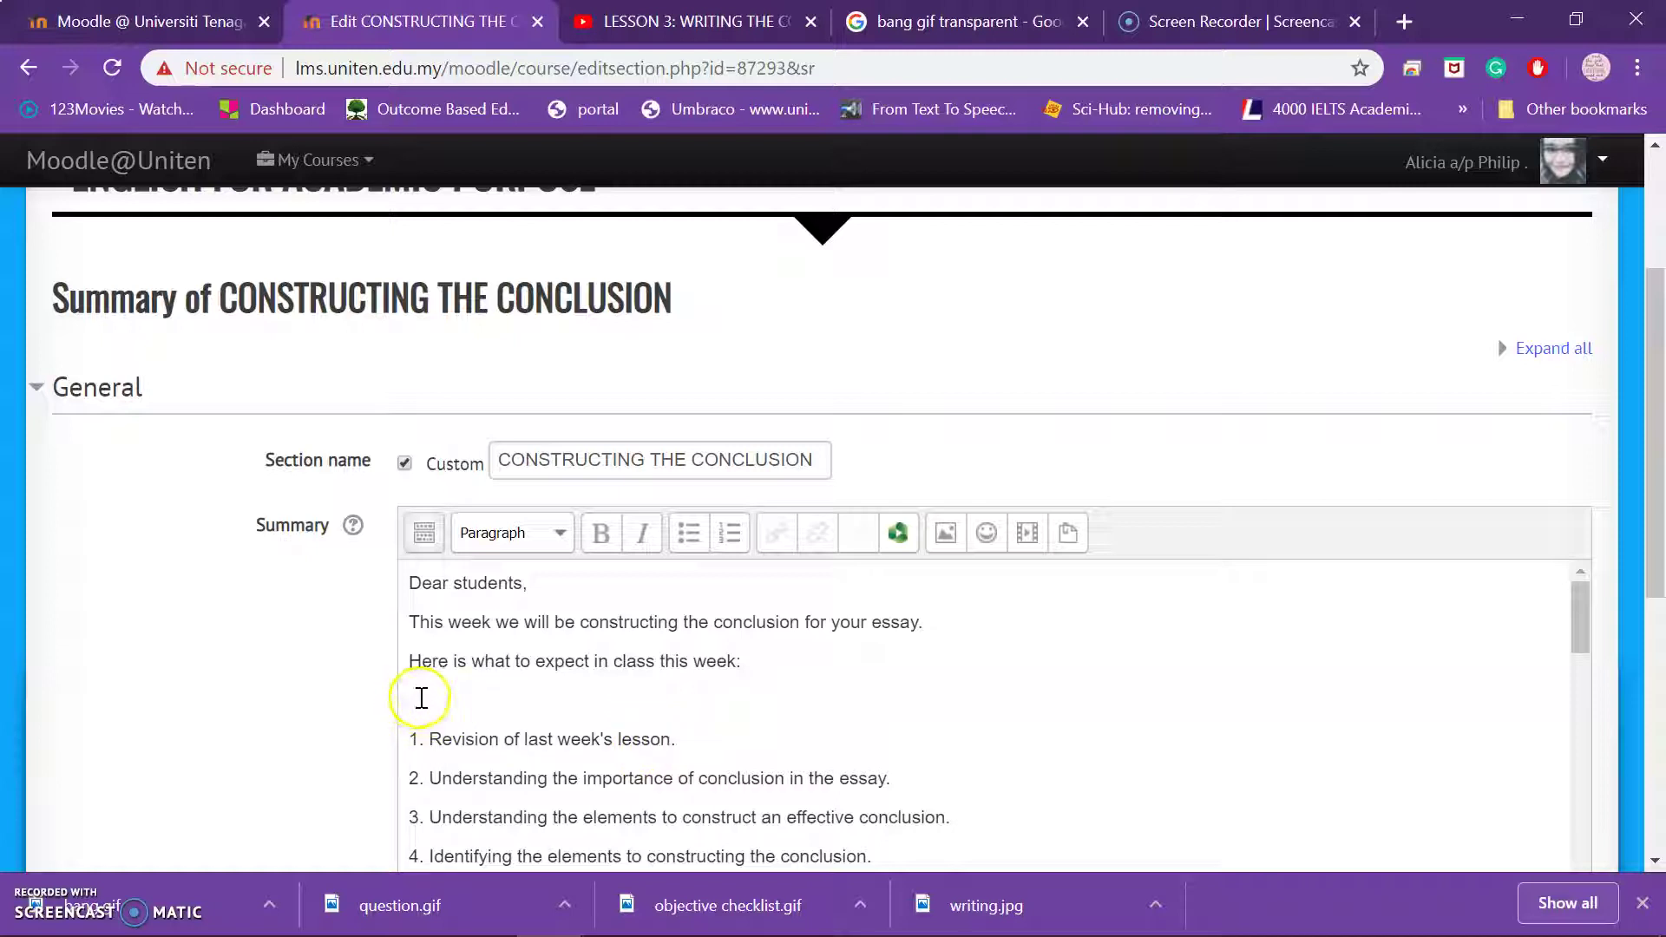
# Upload objective checklist.gif in the image dialog, overwriting the existing file.
pyautogui.click(946, 535)
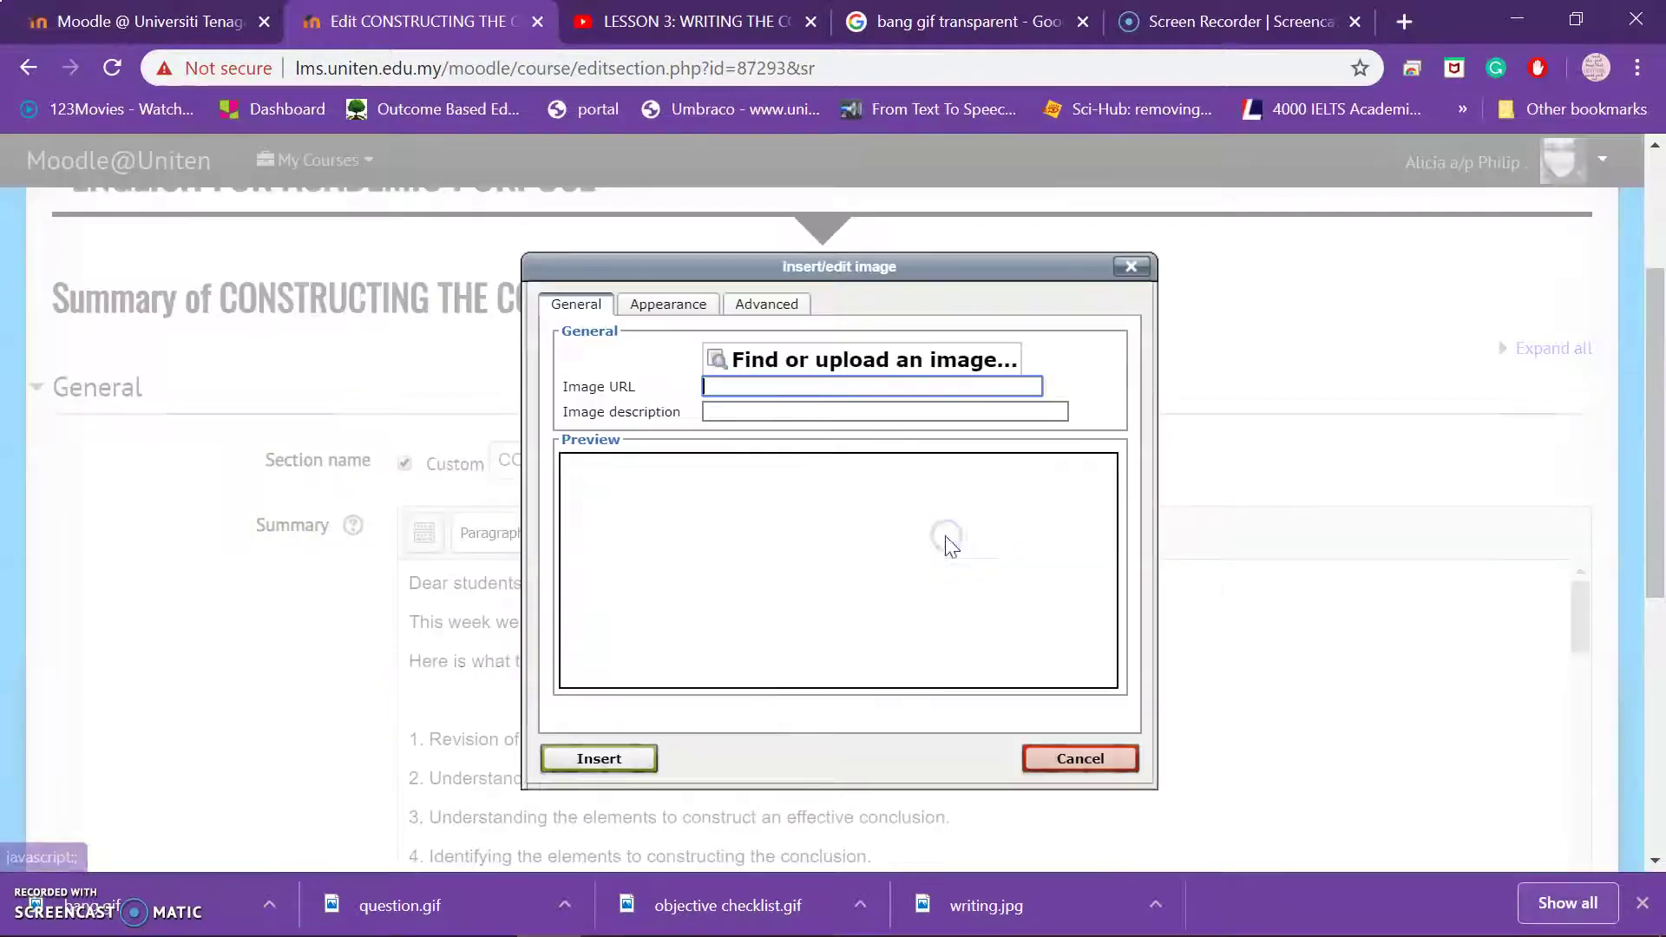
pyautogui.click(791, 360)
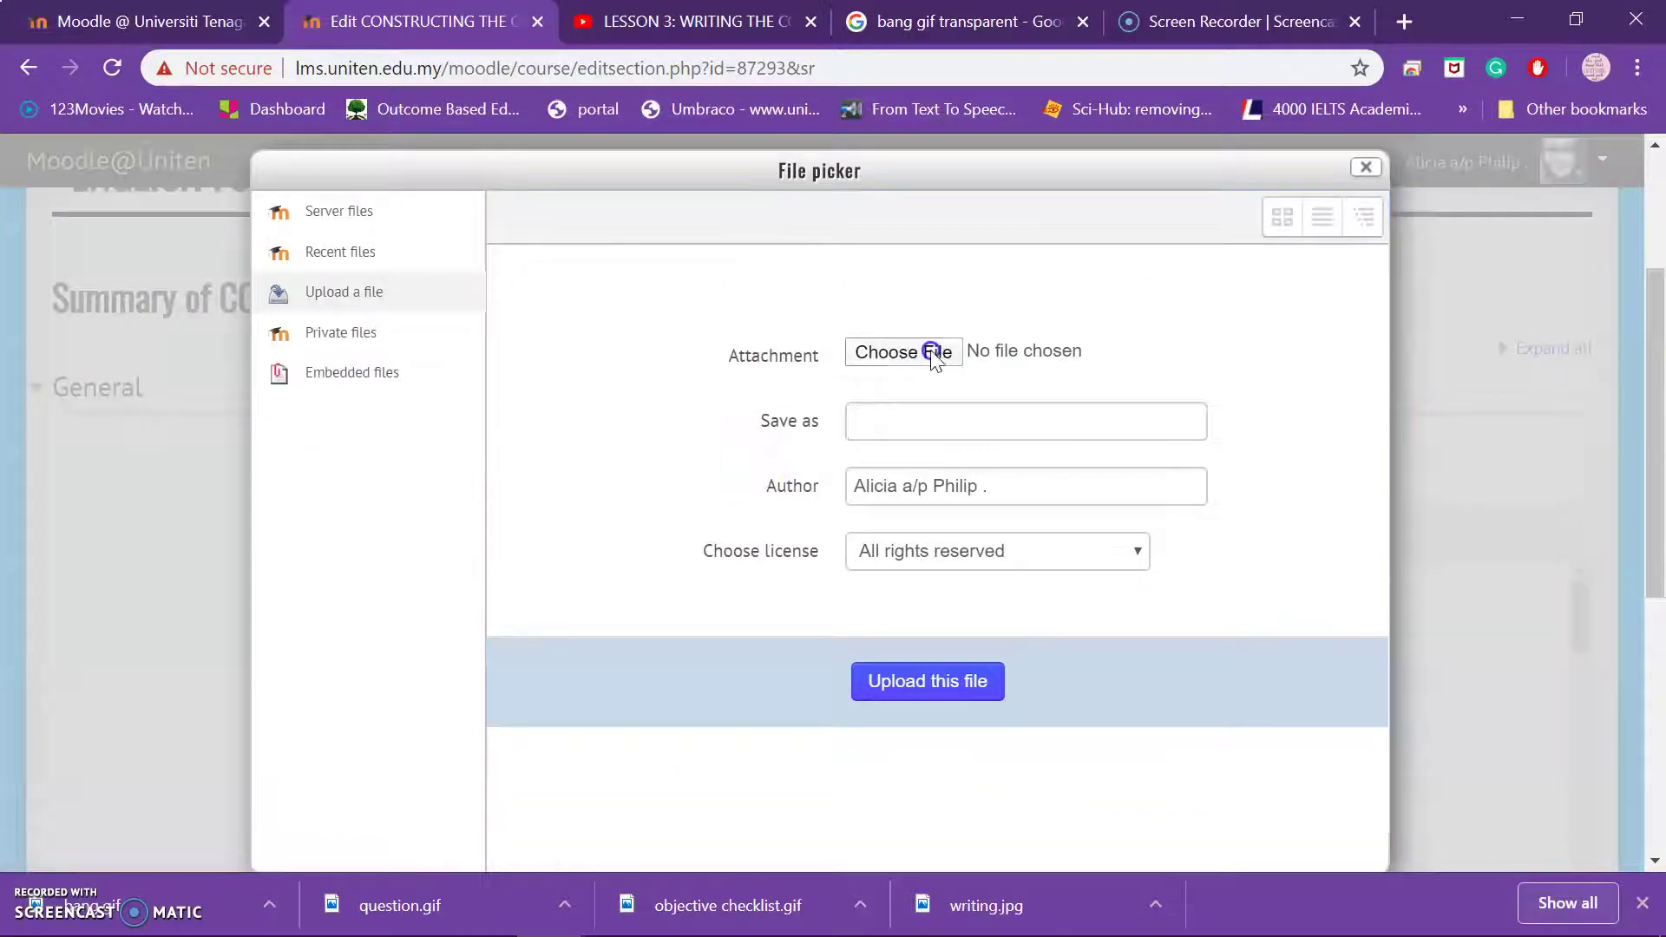
pyautogui.click(904, 352)
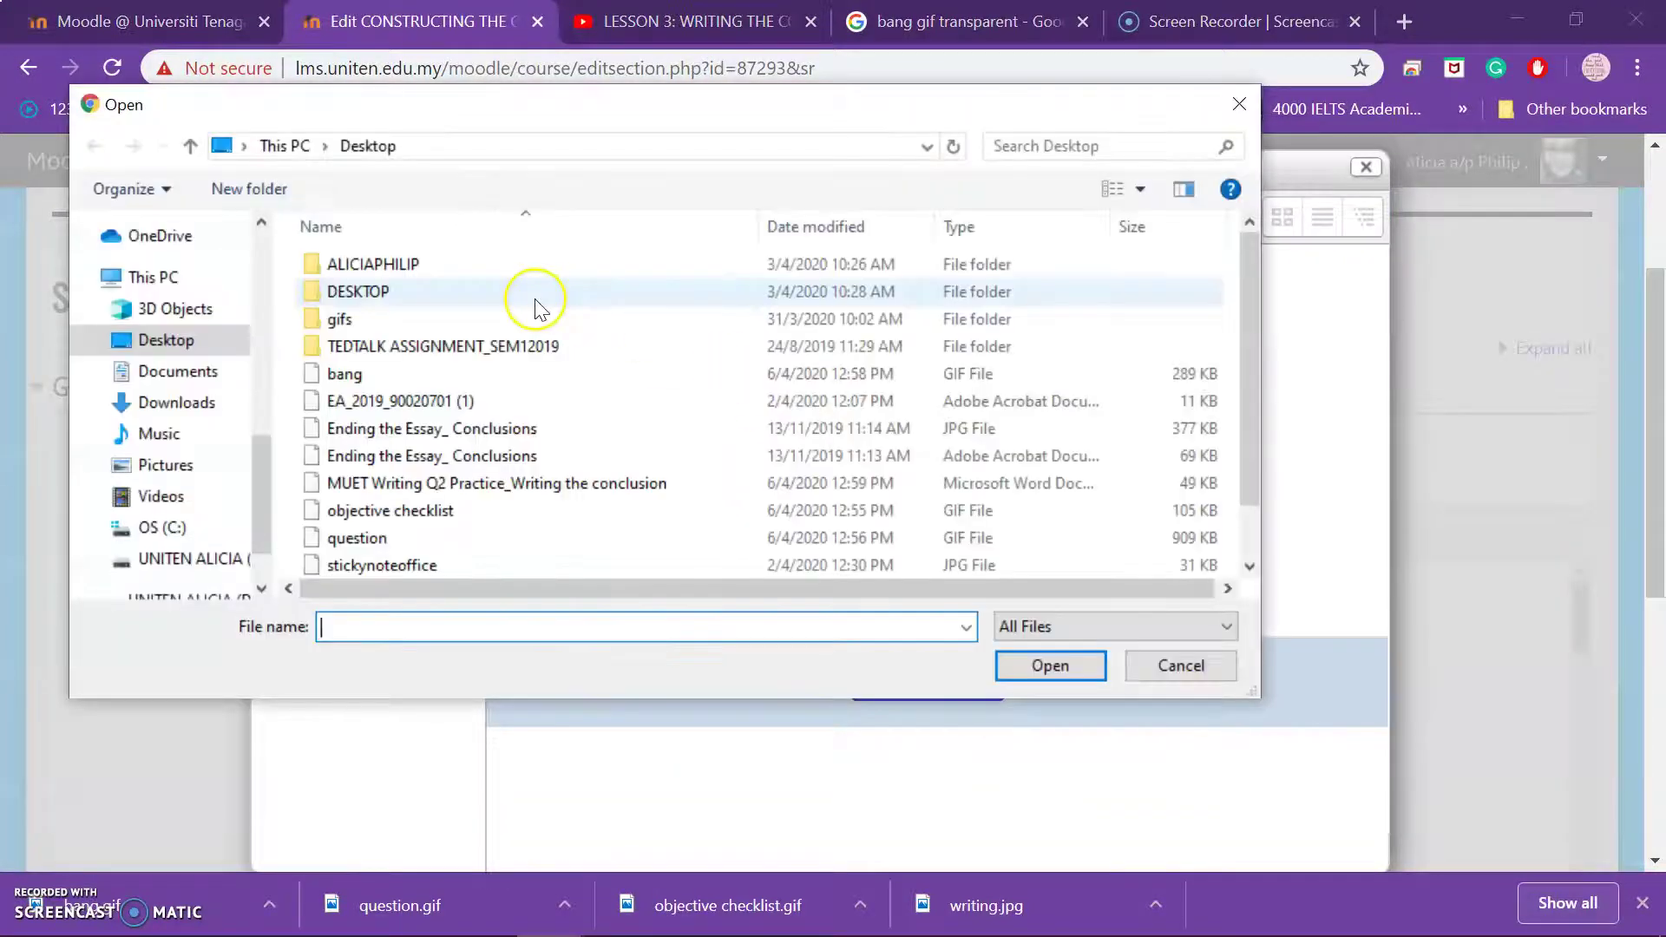
pyautogui.click(439, 514)
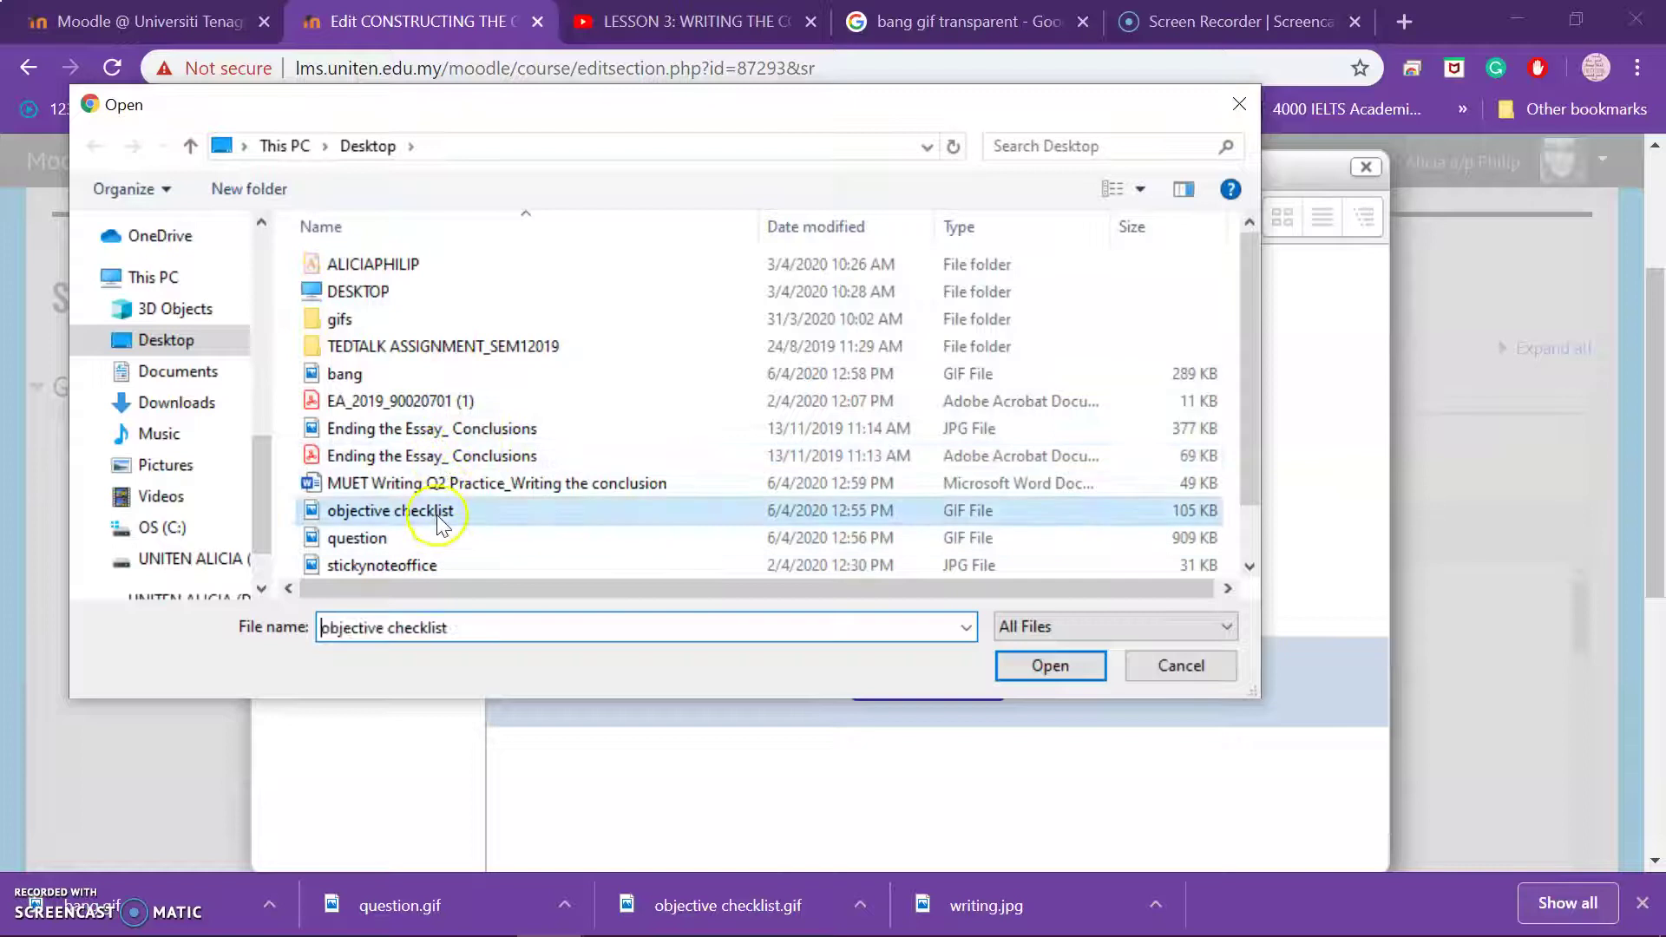
pyautogui.click(1048, 666)
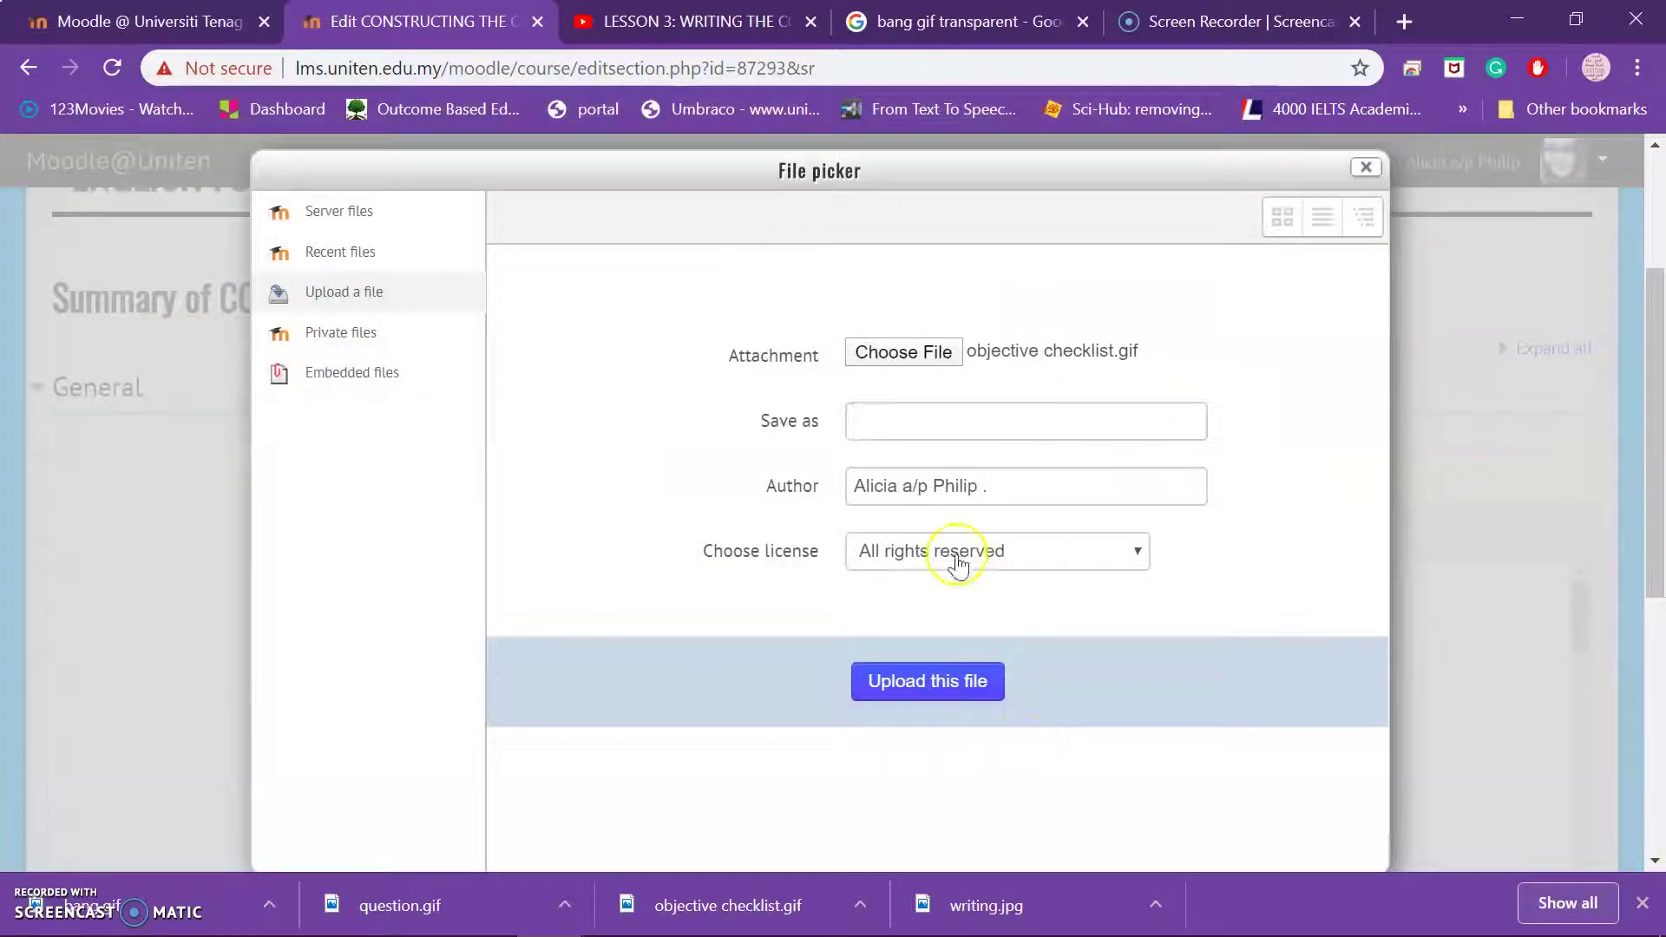
pyautogui.click(927, 684)
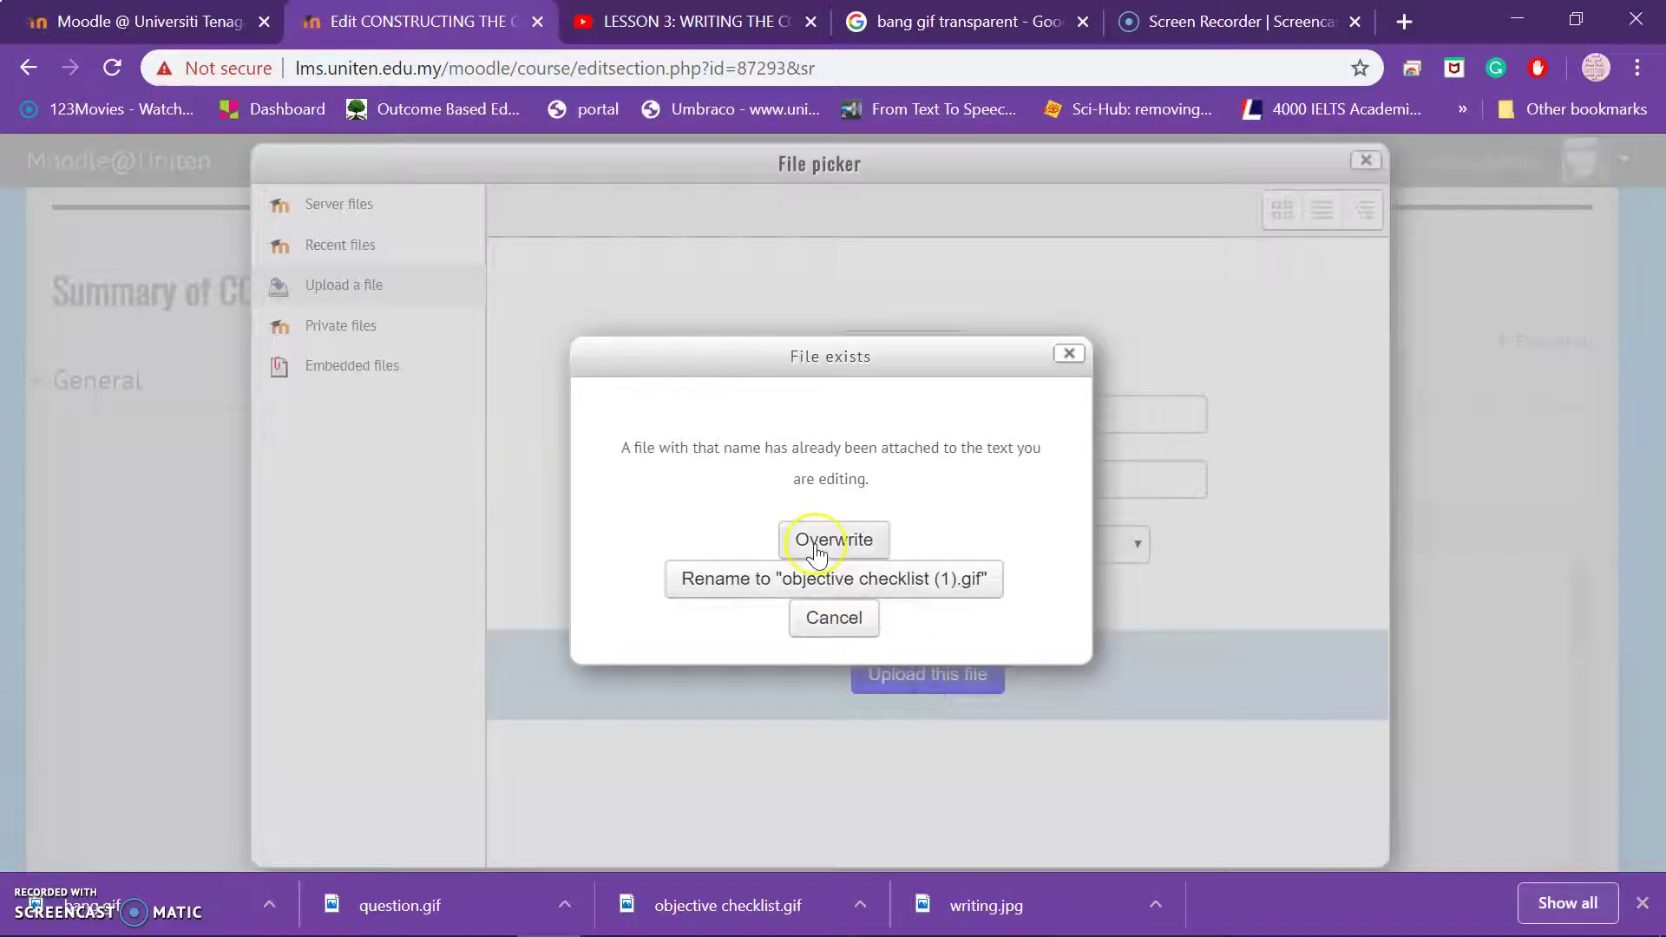
pyautogui.click(816, 548)
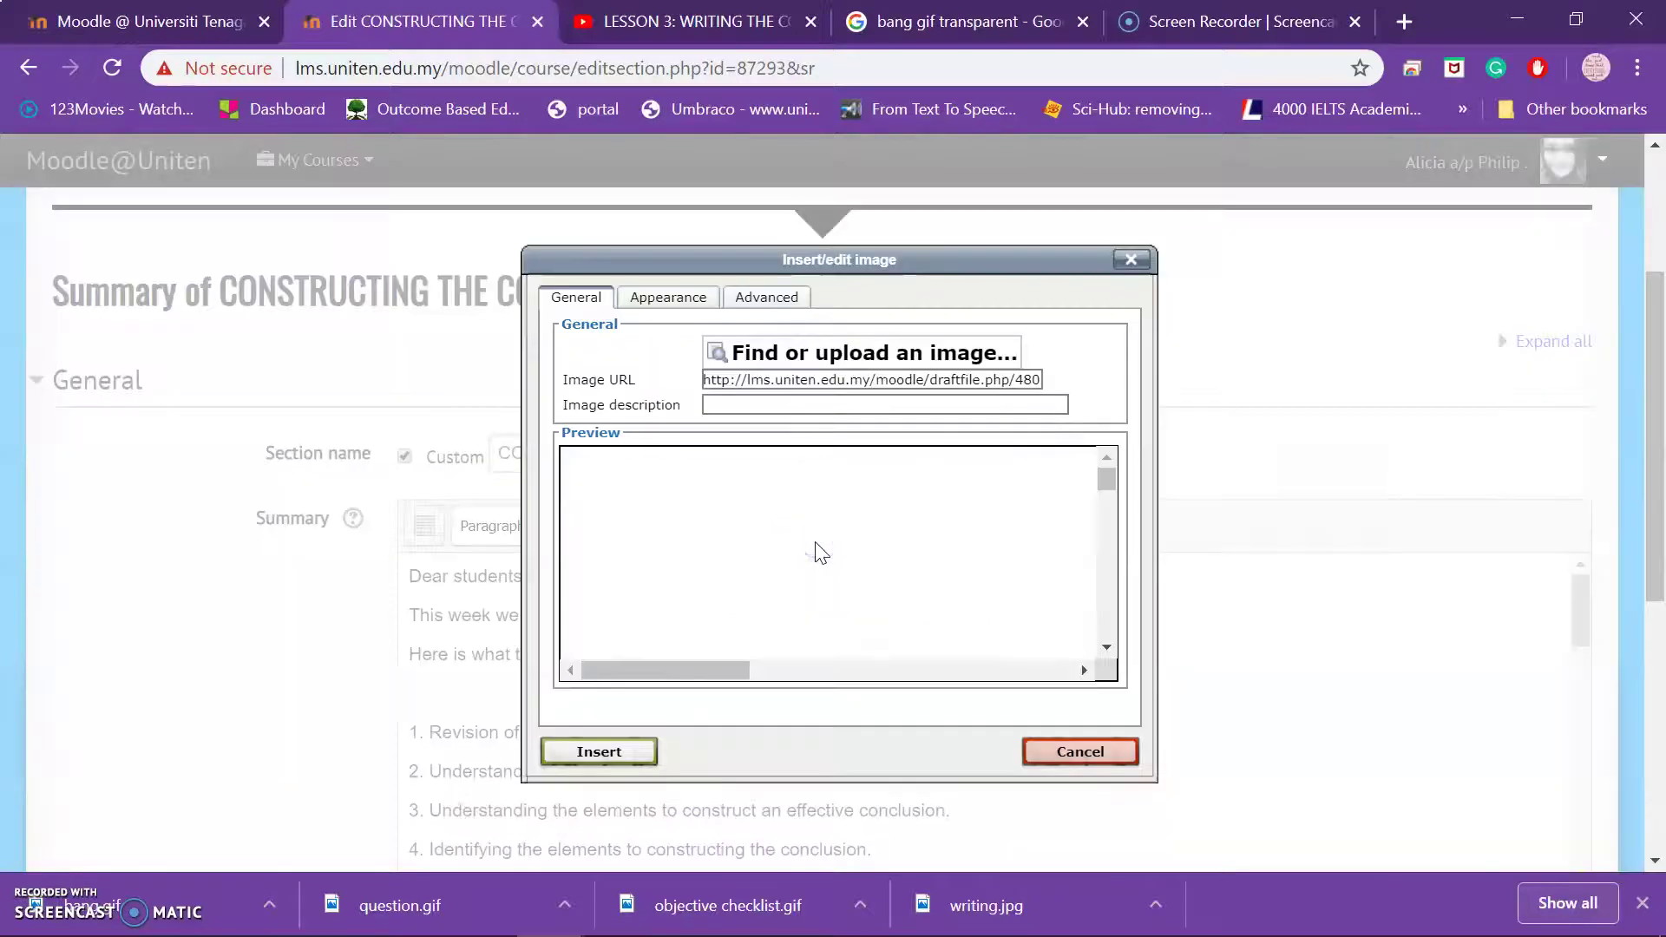
# Set the checklist image width to 70 and insert it without a description.
pyautogui.click(667, 299)
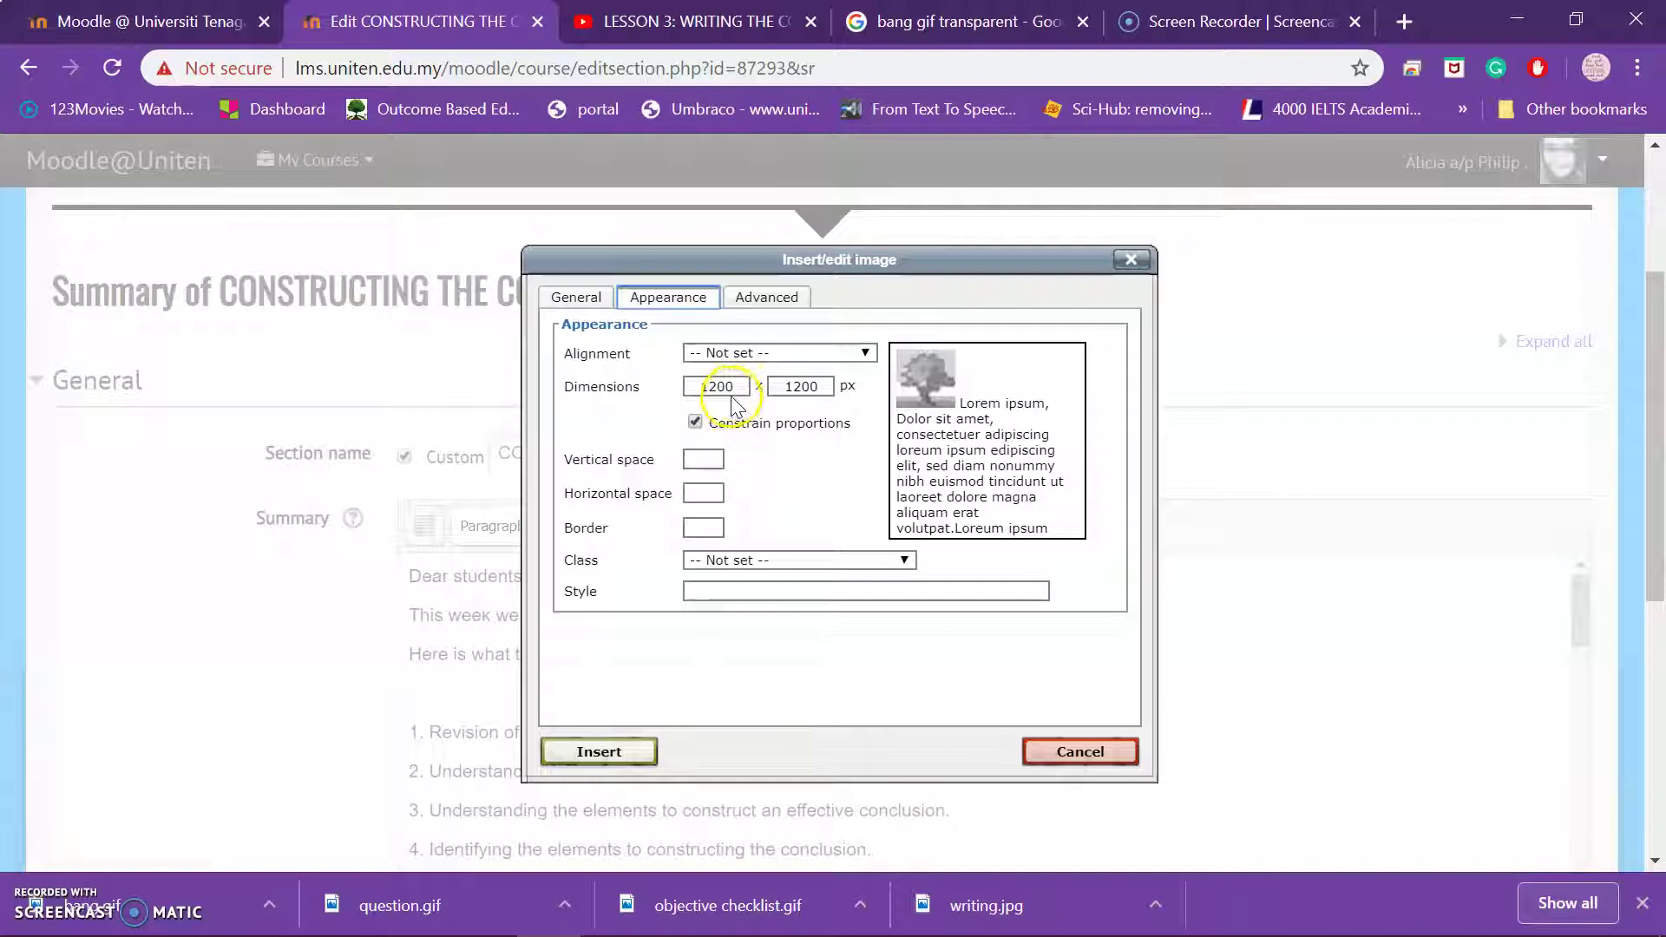
pyautogui.moveTo(743, 385); pyautogui.dragTo(672, 401)
pyautogui.write('70')
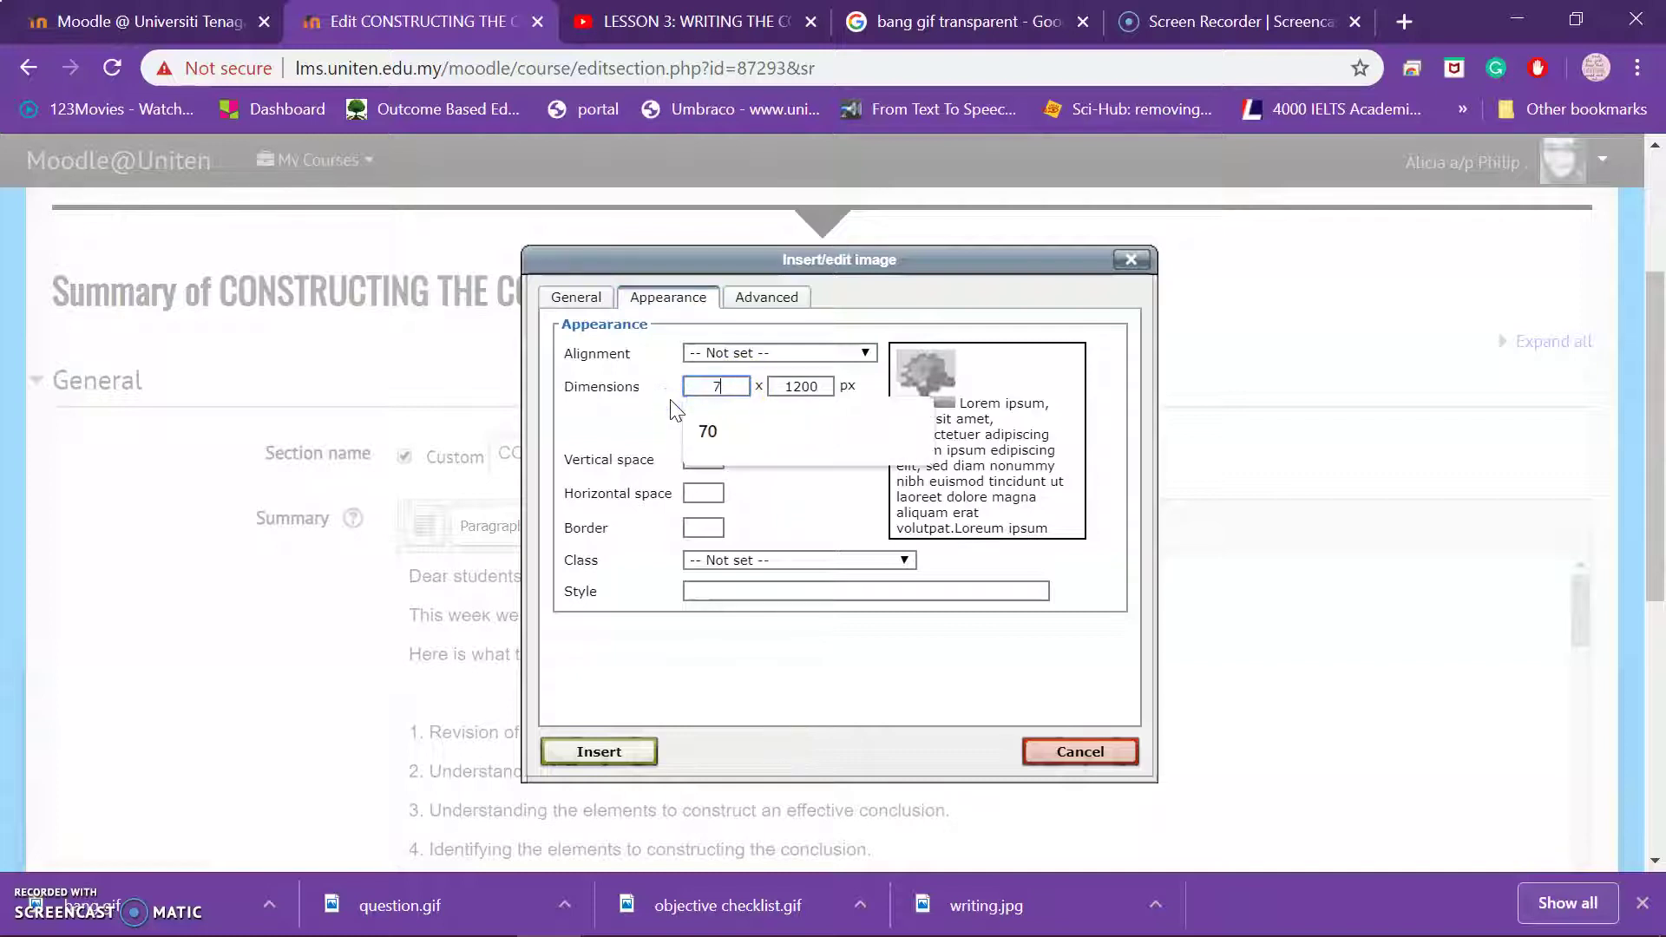
pyautogui.click(619, 753)
pyautogui.click(740, 560)
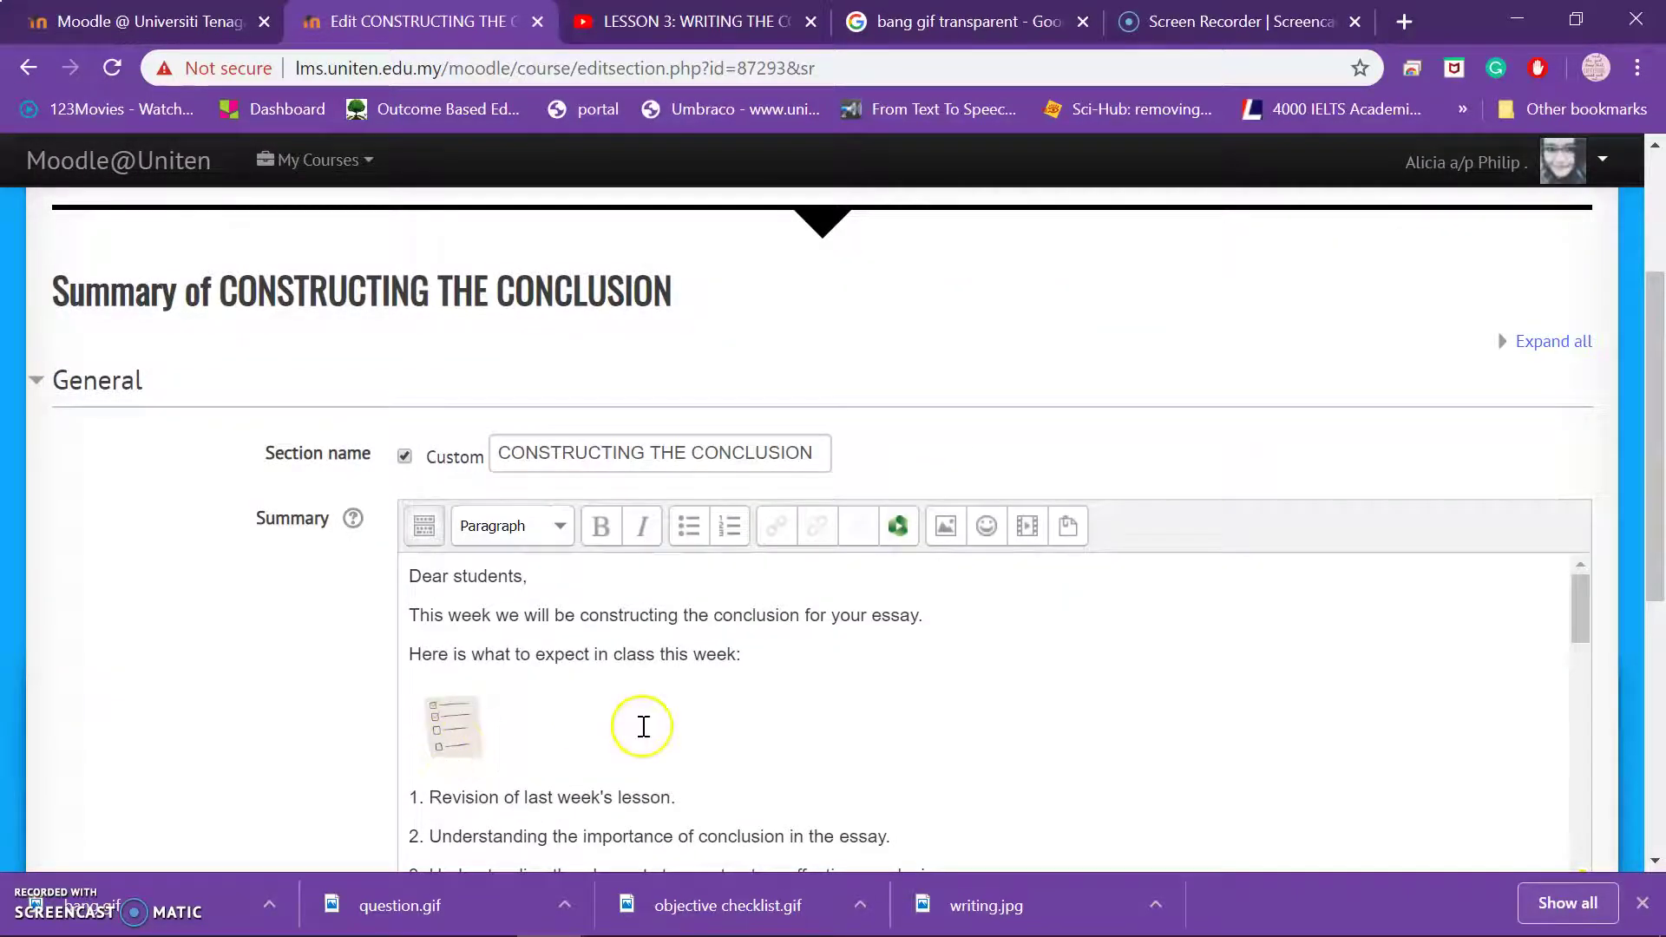
# Upload question.gif through the image dialog, overwriting the existing file.
pyautogui.scroll(-5, 642, 724)
pyautogui.scroll(2, 640, 721)
pyautogui.scroll(-2, 640, 720)
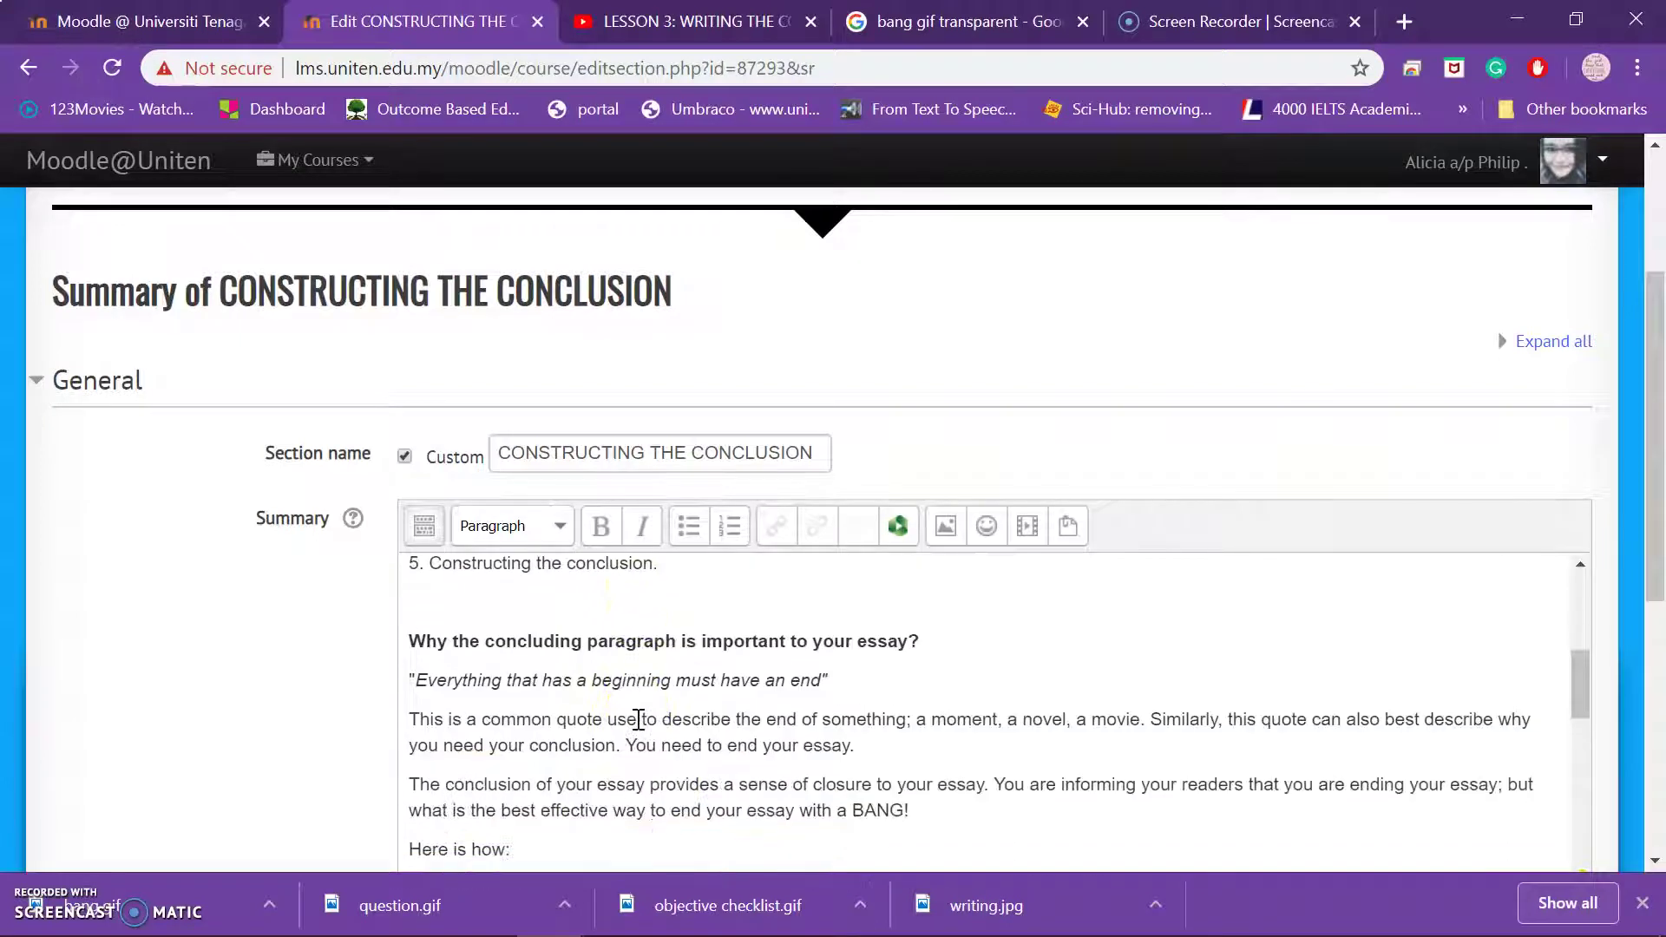
pyautogui.scroll(3, 640, 721)
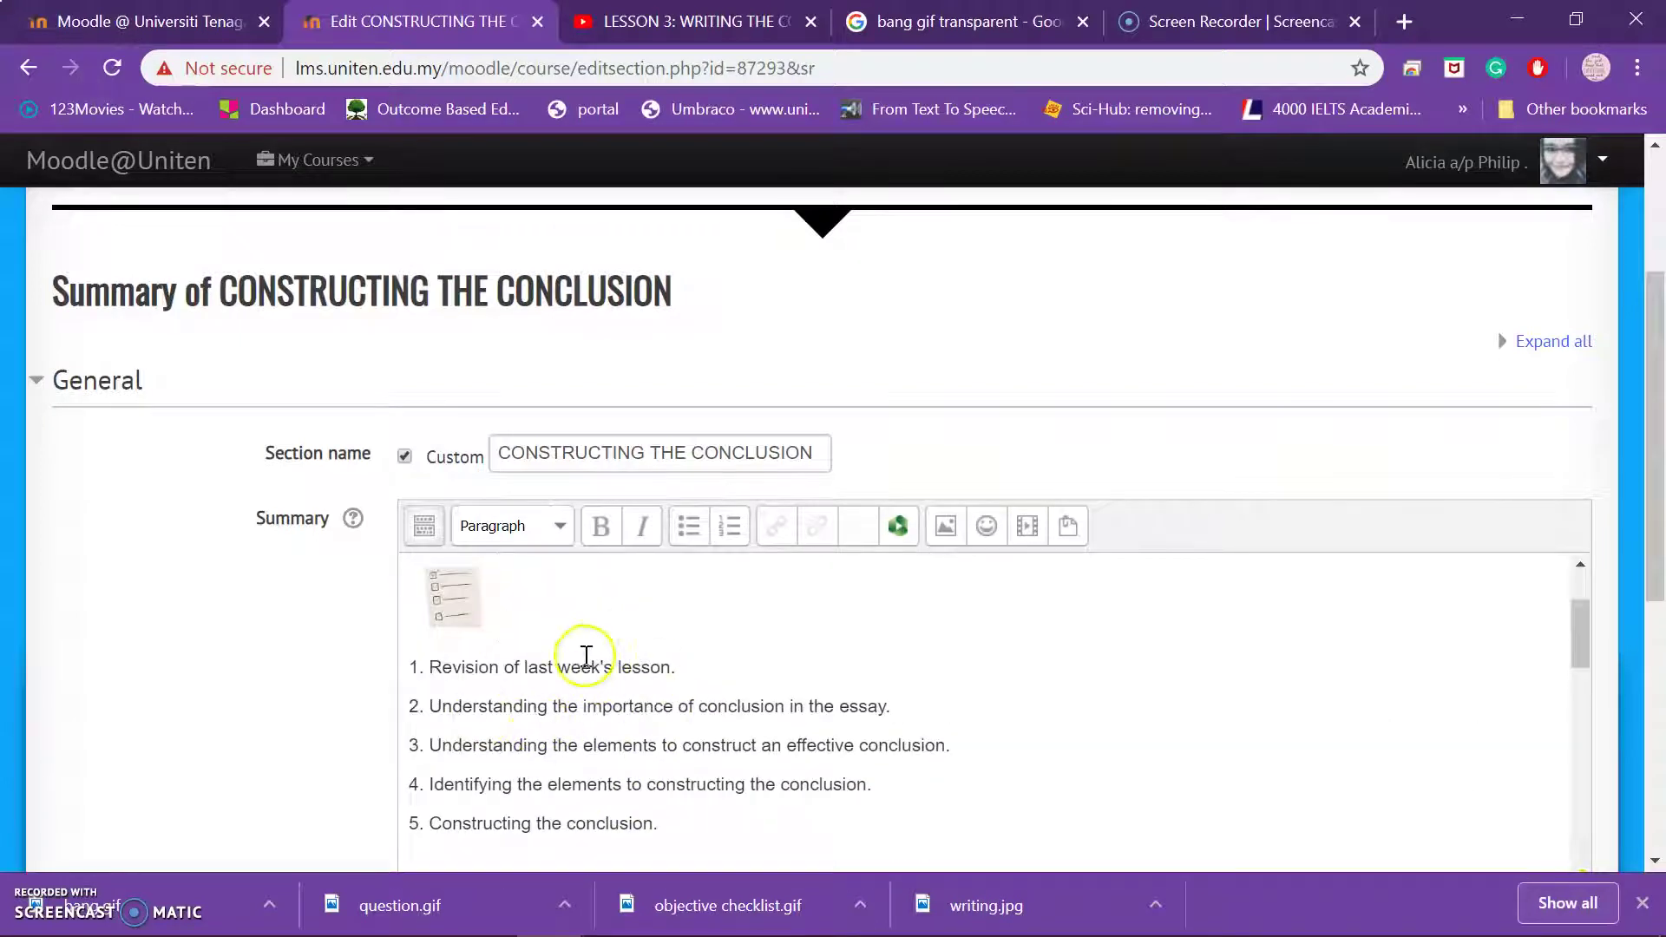
pyautogui.scroll(2, 564, 694)
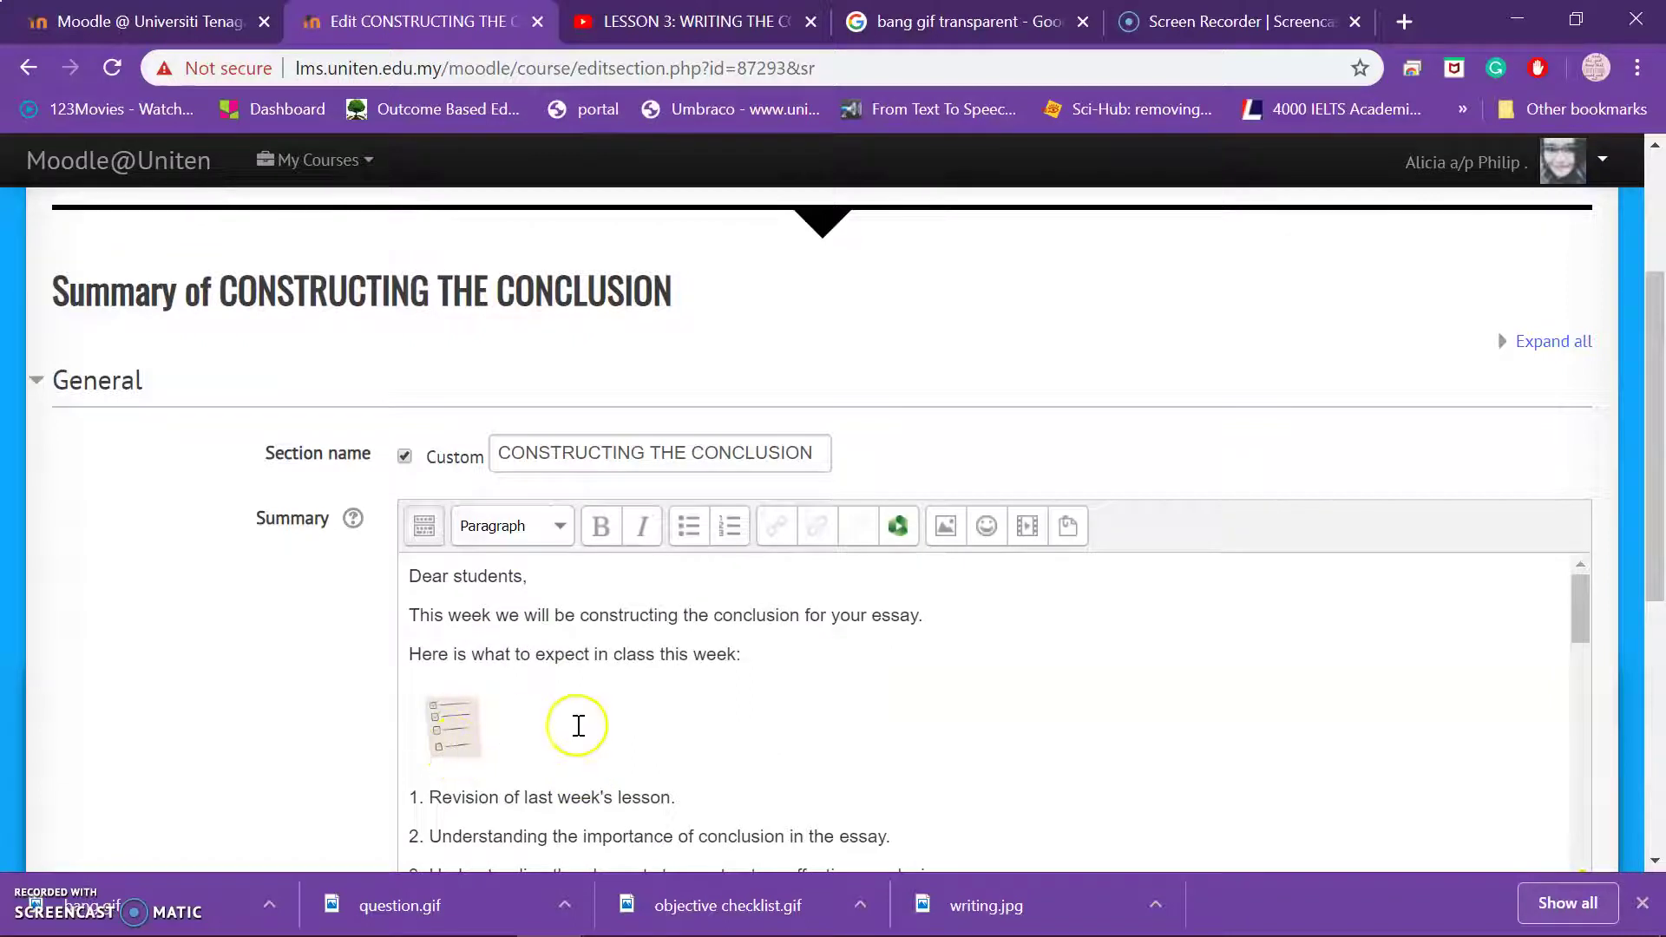
pyautogui.scroll(-5, 576, 726)
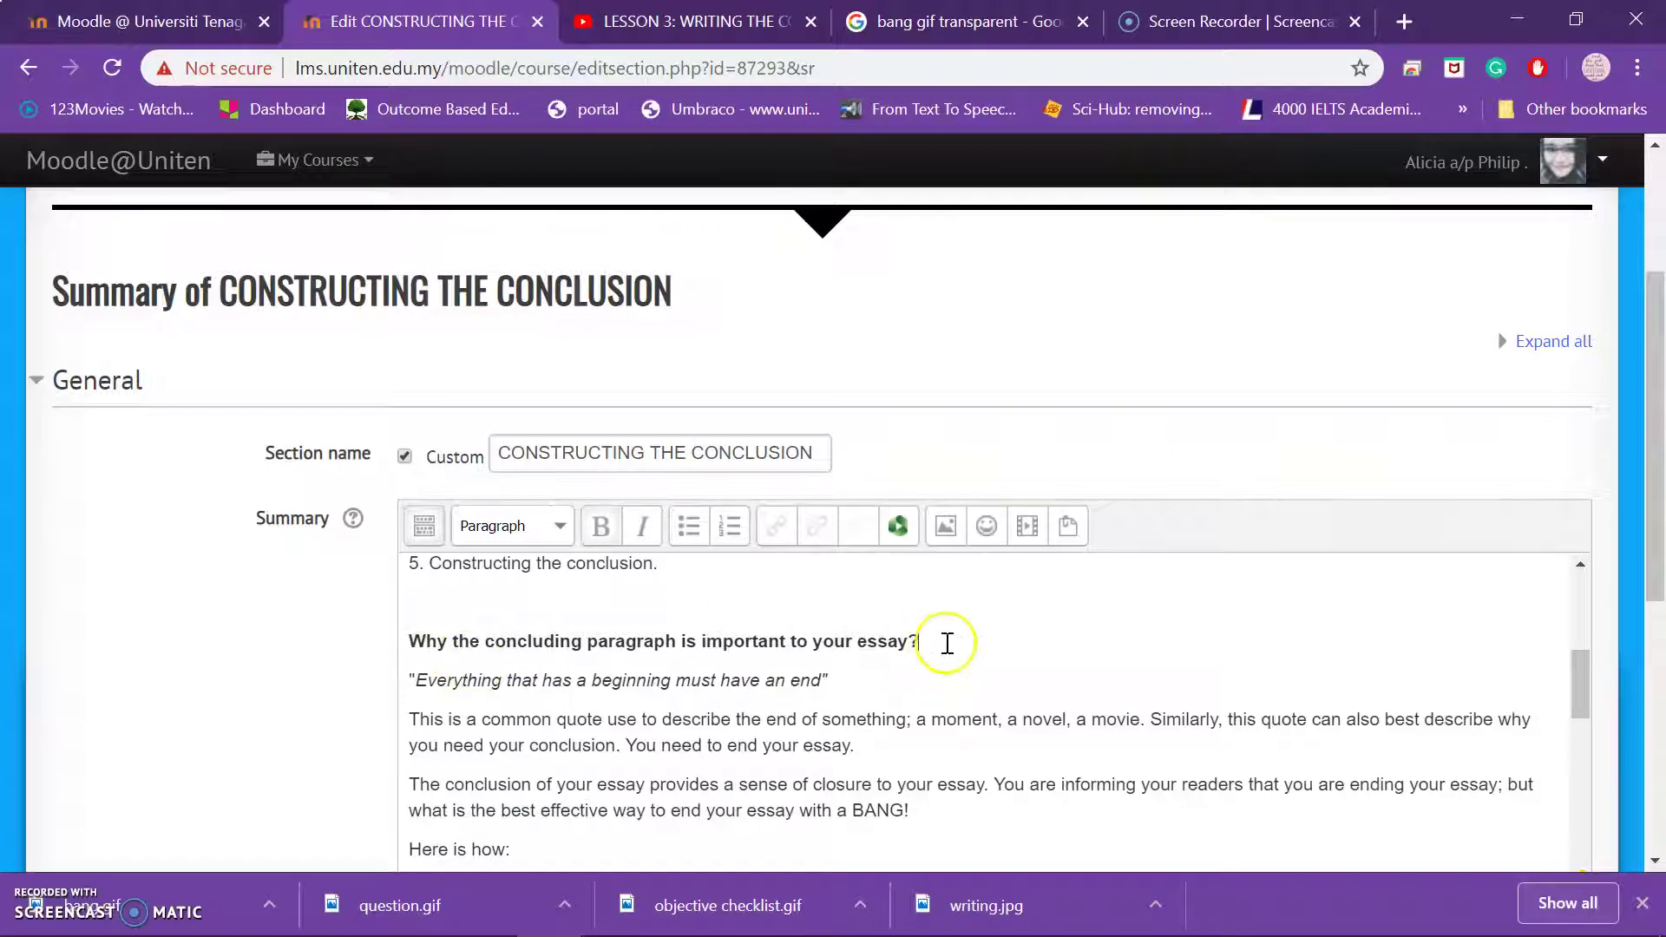
pyautogui.click(944, 527)
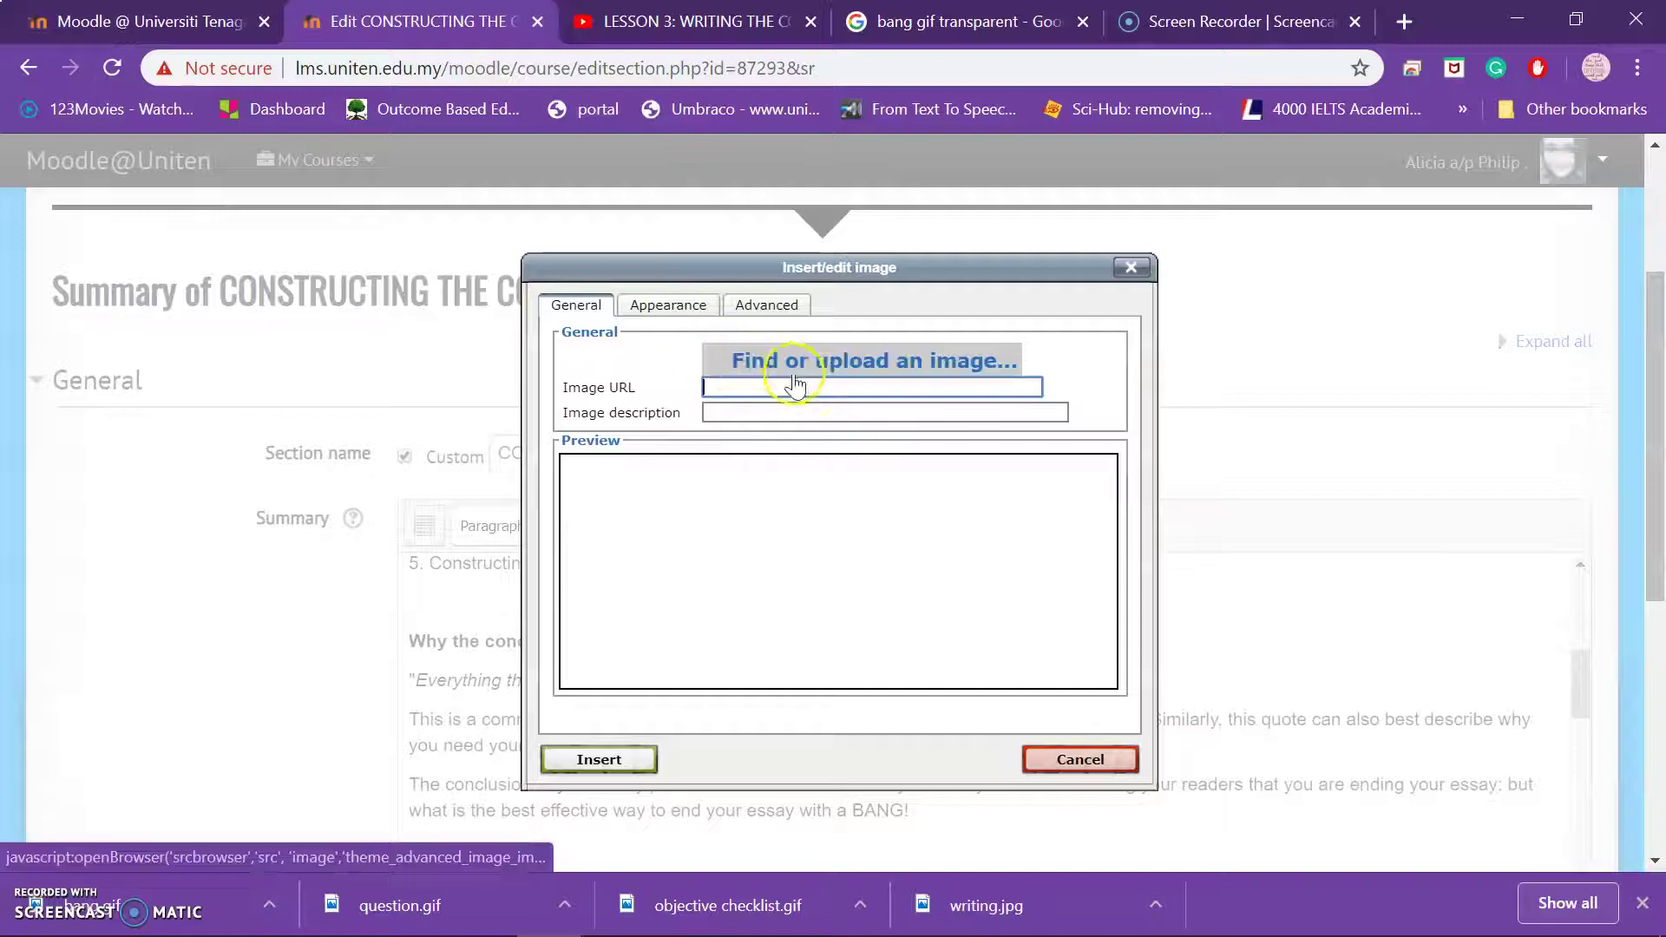
pyautogui.click(795, 364)
pyautogui.click(906, 356)
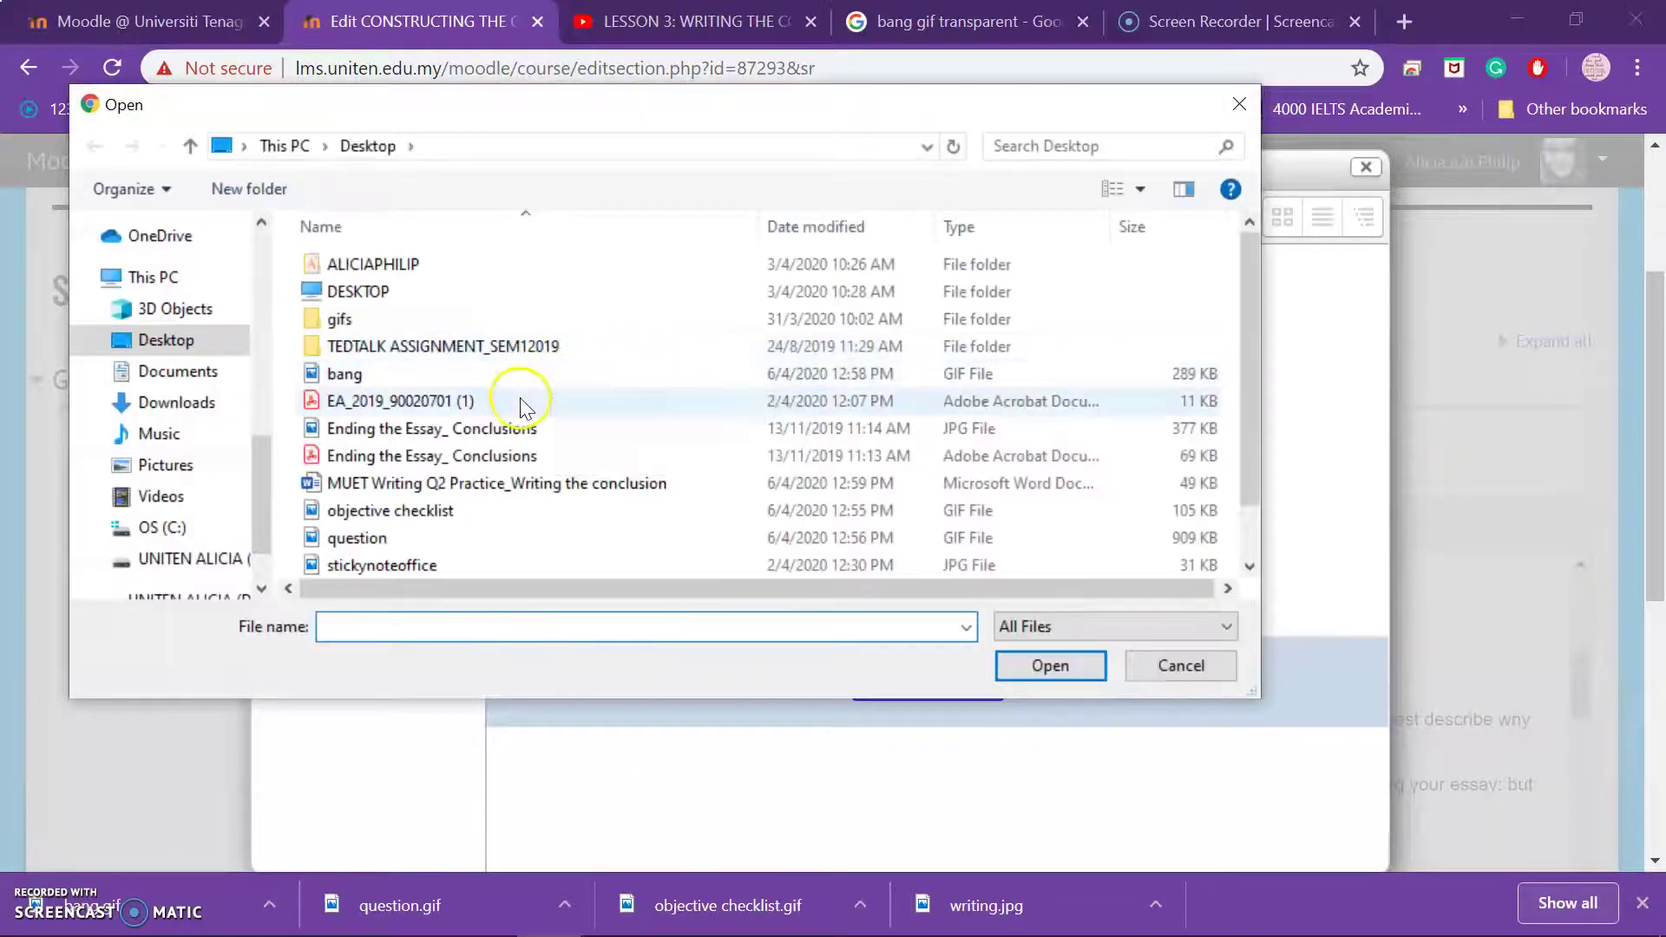
pyautogui.click(438, 538)
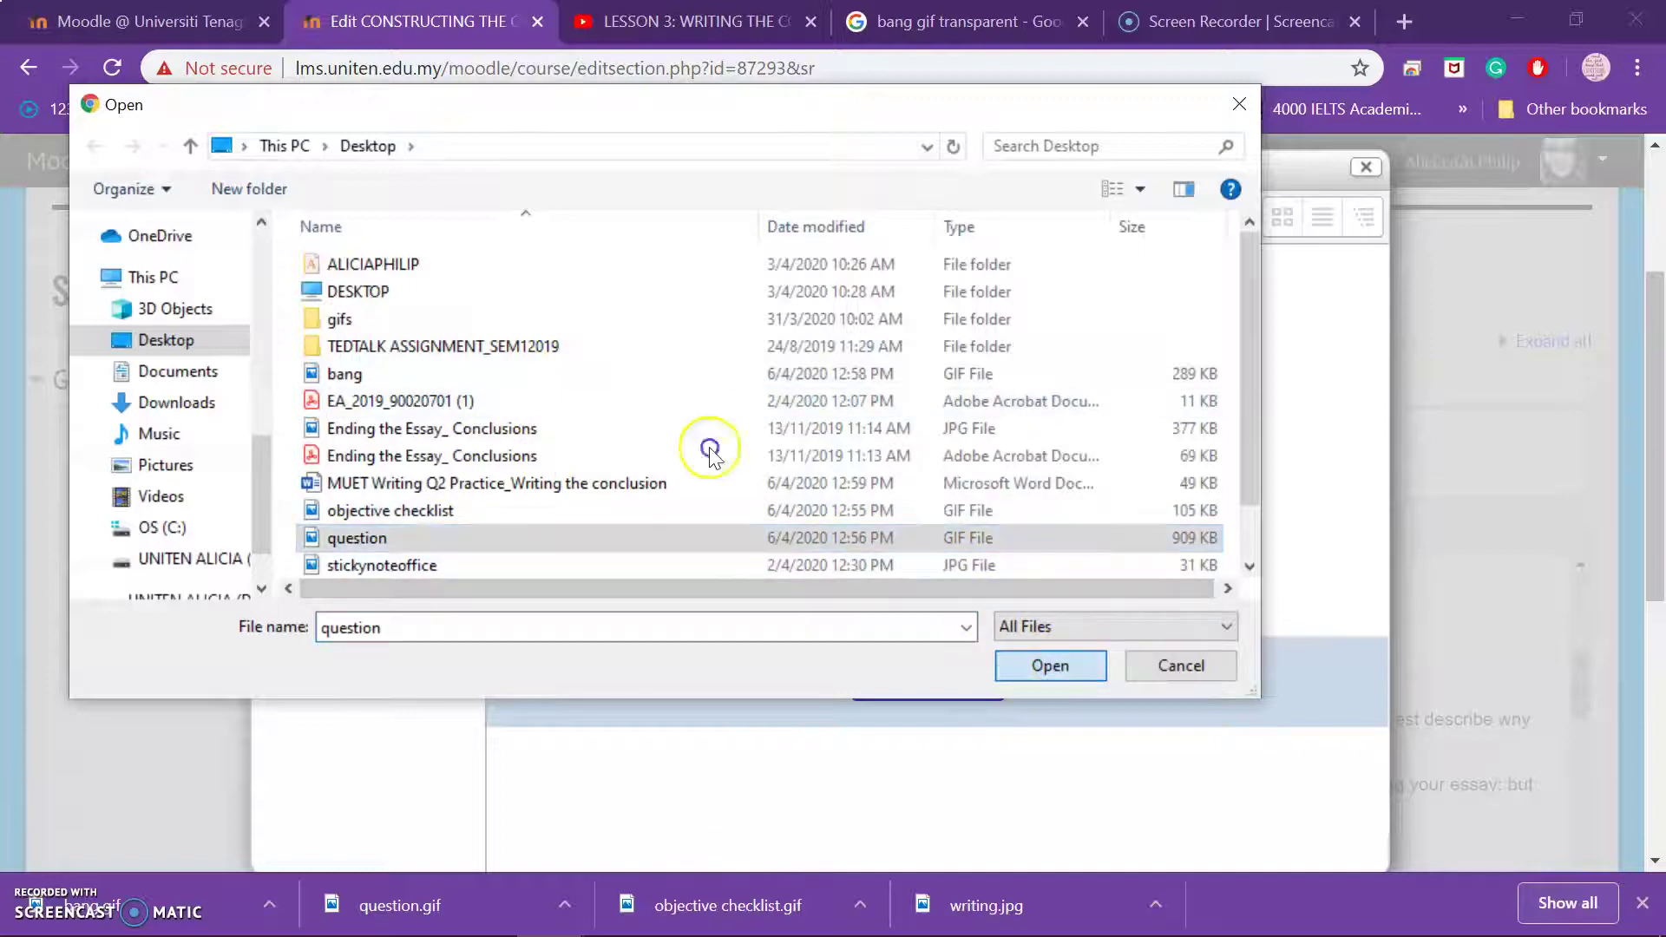
pyautogui.click(1055, 668)
pyautogui.click(954, 694)
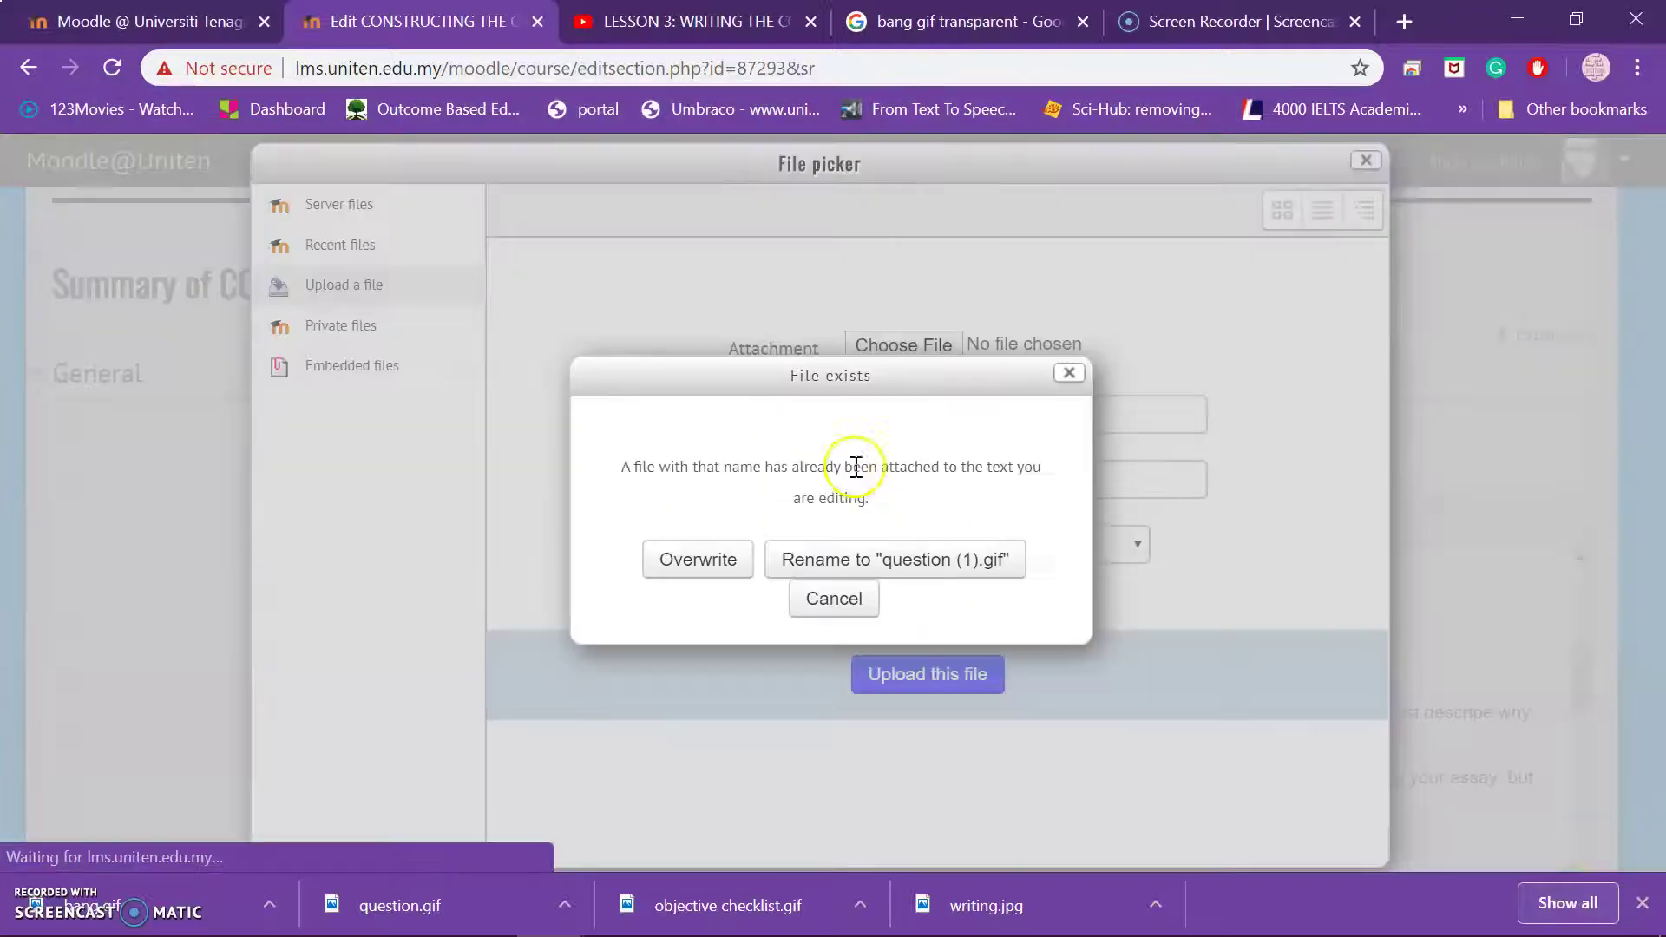
pyautogui.click(691, 560)
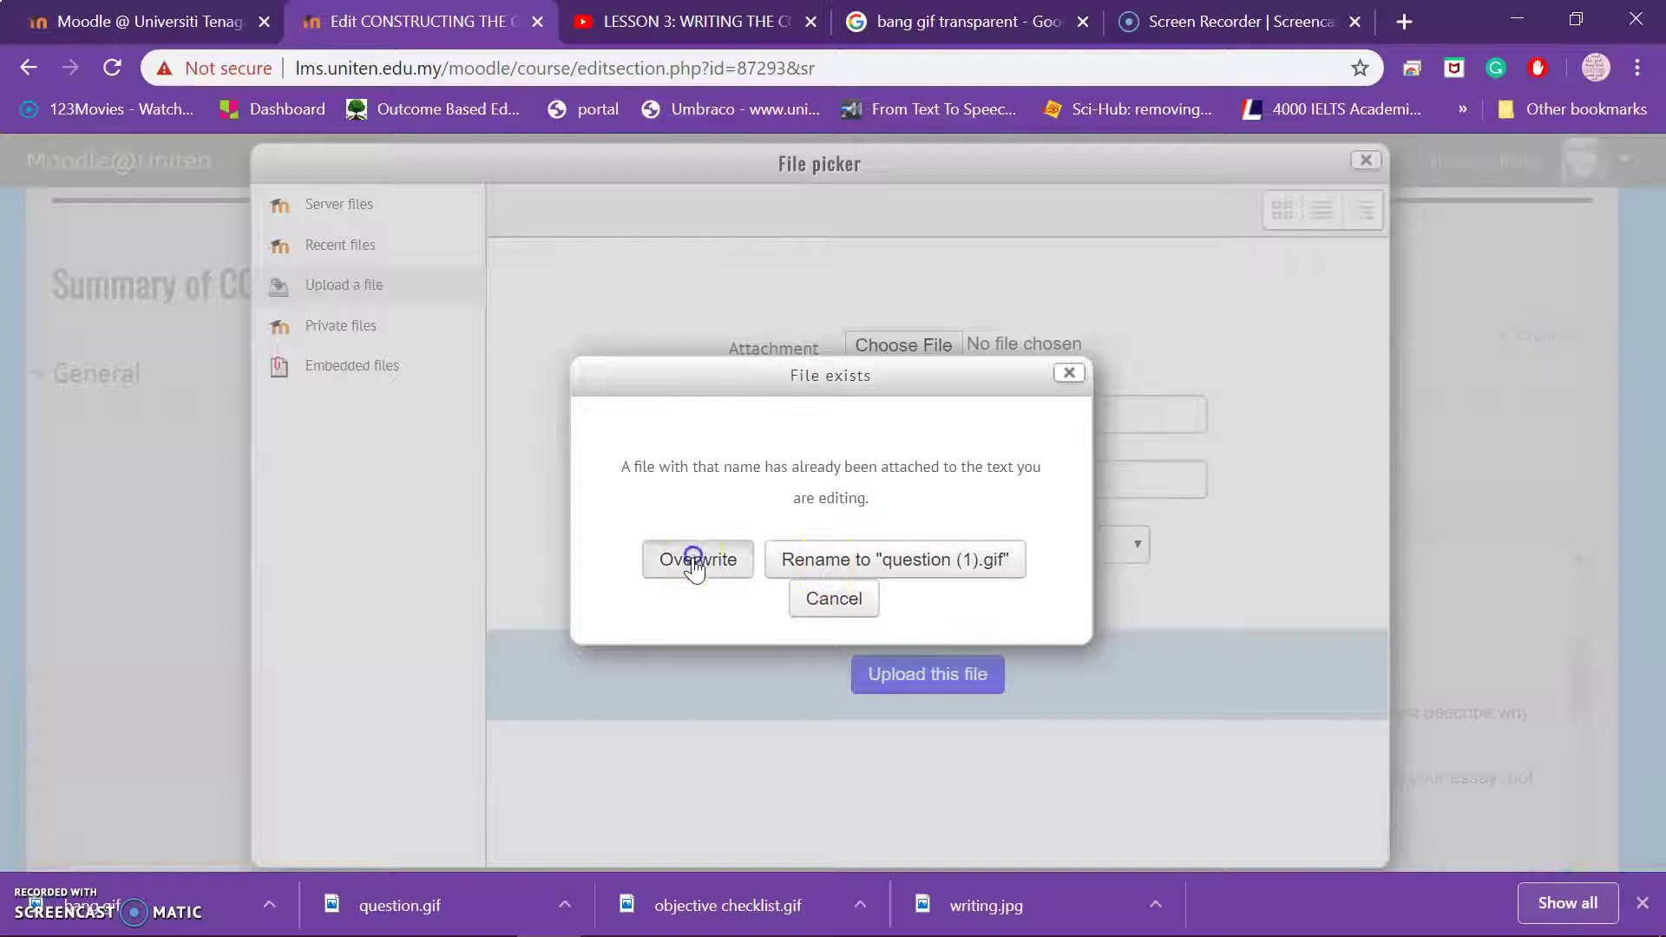
# Set the question GIF width to 70 and insert it beside the heading.
pyautogui.click(677, 300)
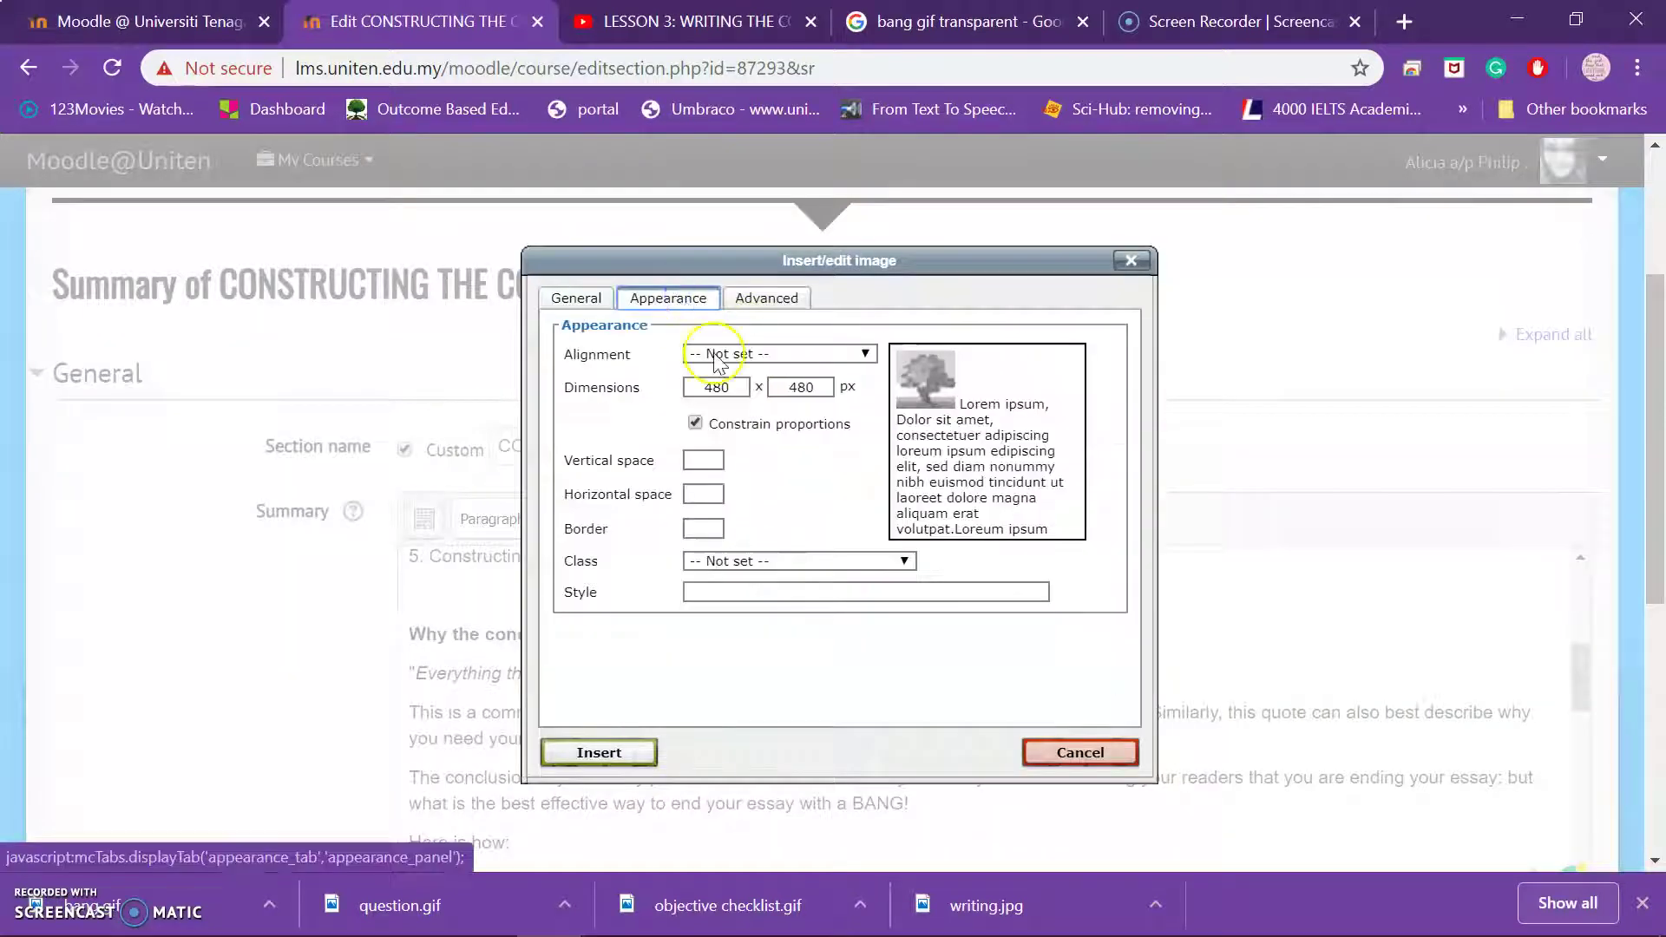
pyautogui.click(741, 387)
pyautogui.write('70')
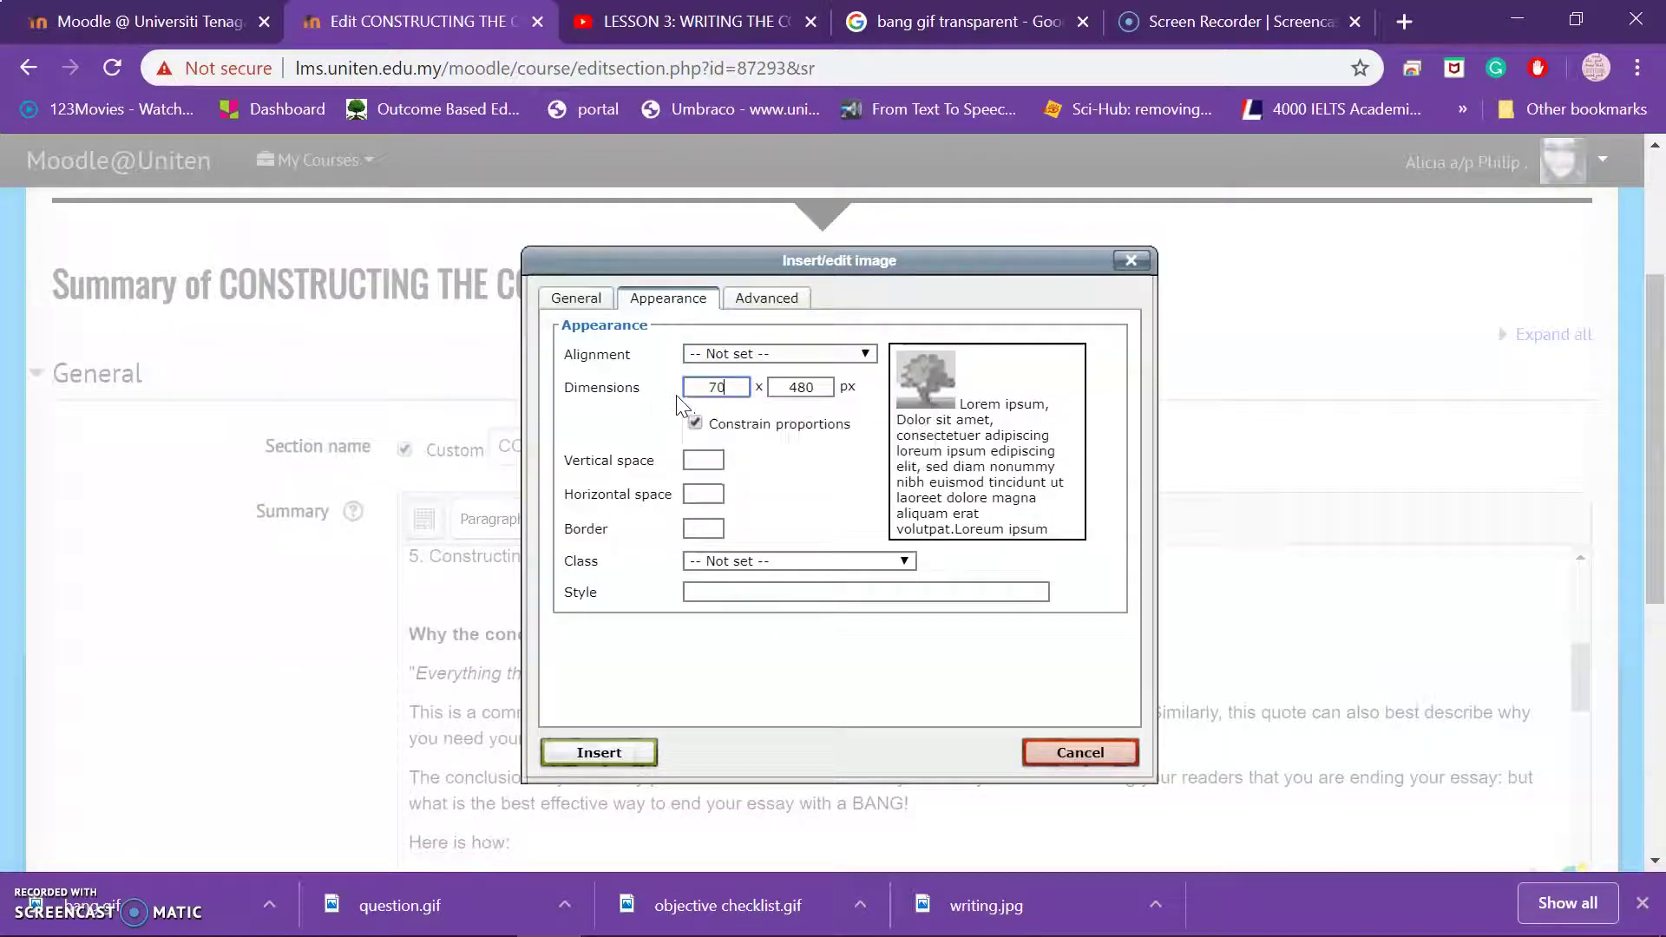
pyautogui.click(599, 752)
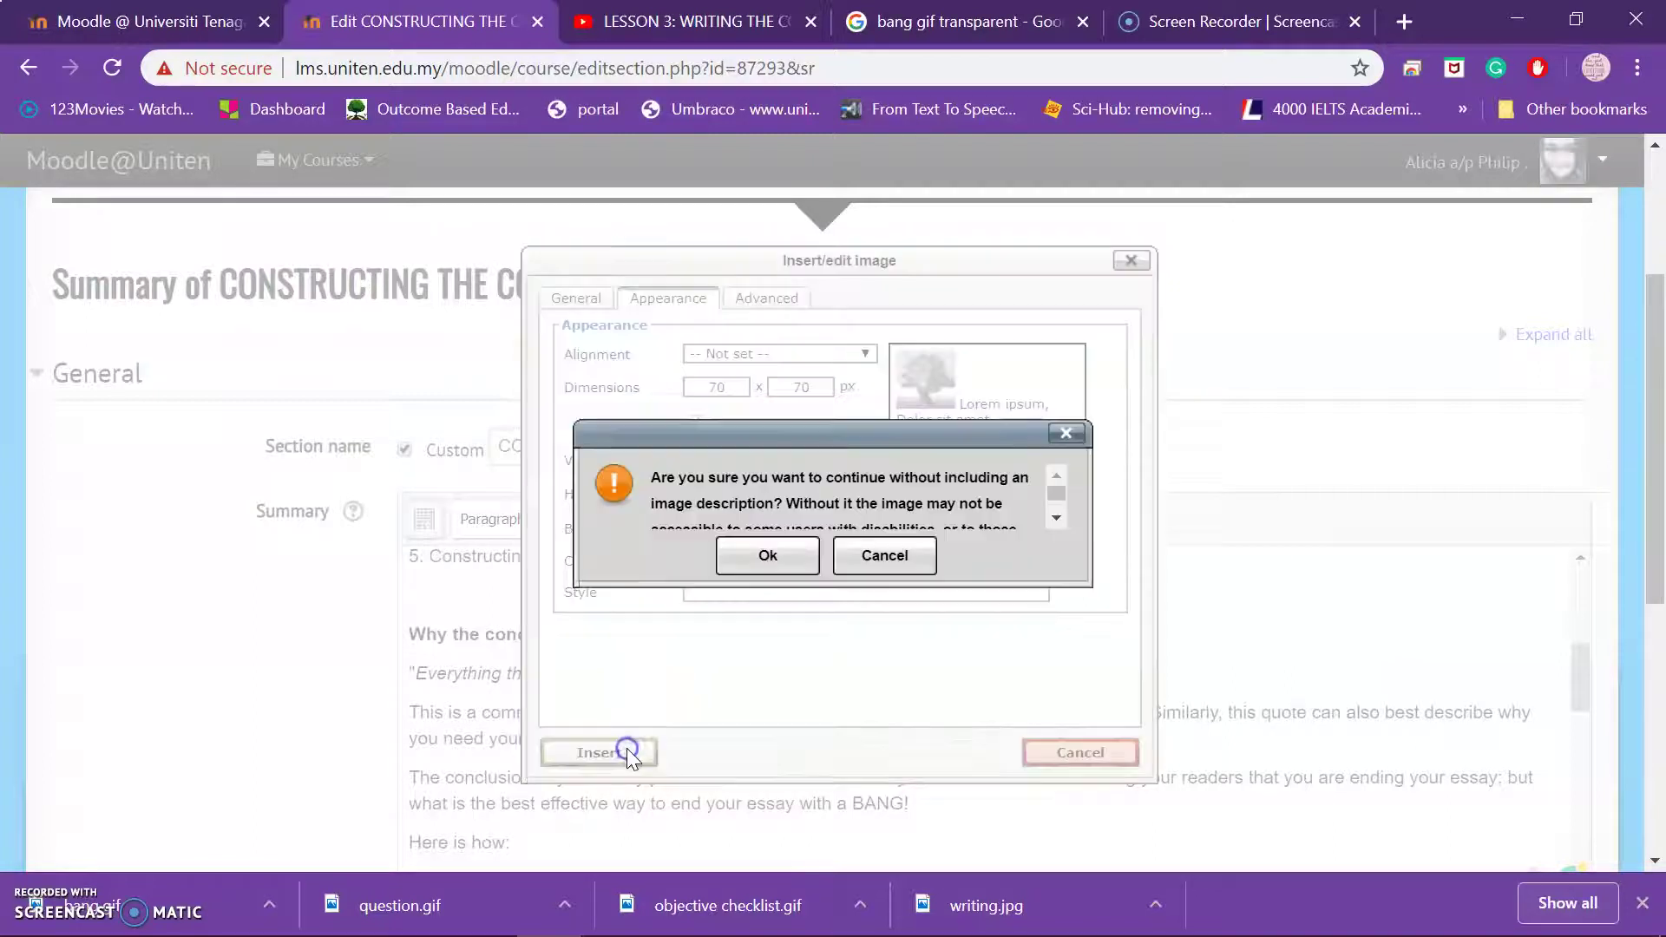
pyautogui.click(768, 560)
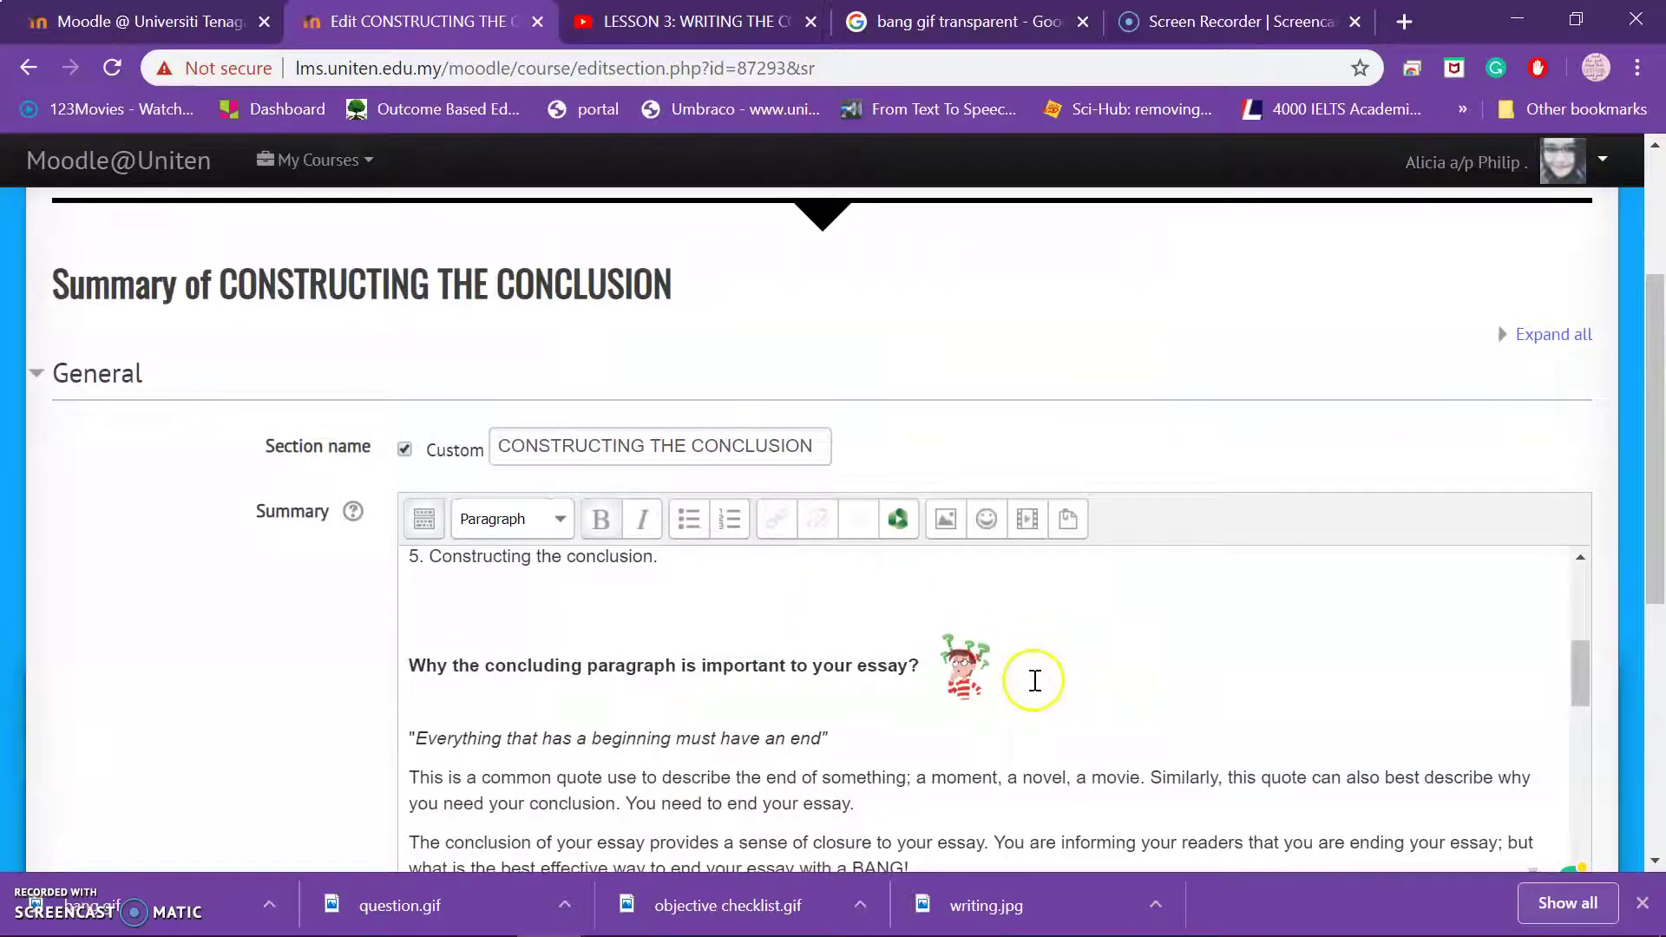
# Put the cursor right after 'BANG!' at the end of the closure paragraph.
pyautogui.scroll(5, 1034, 681)
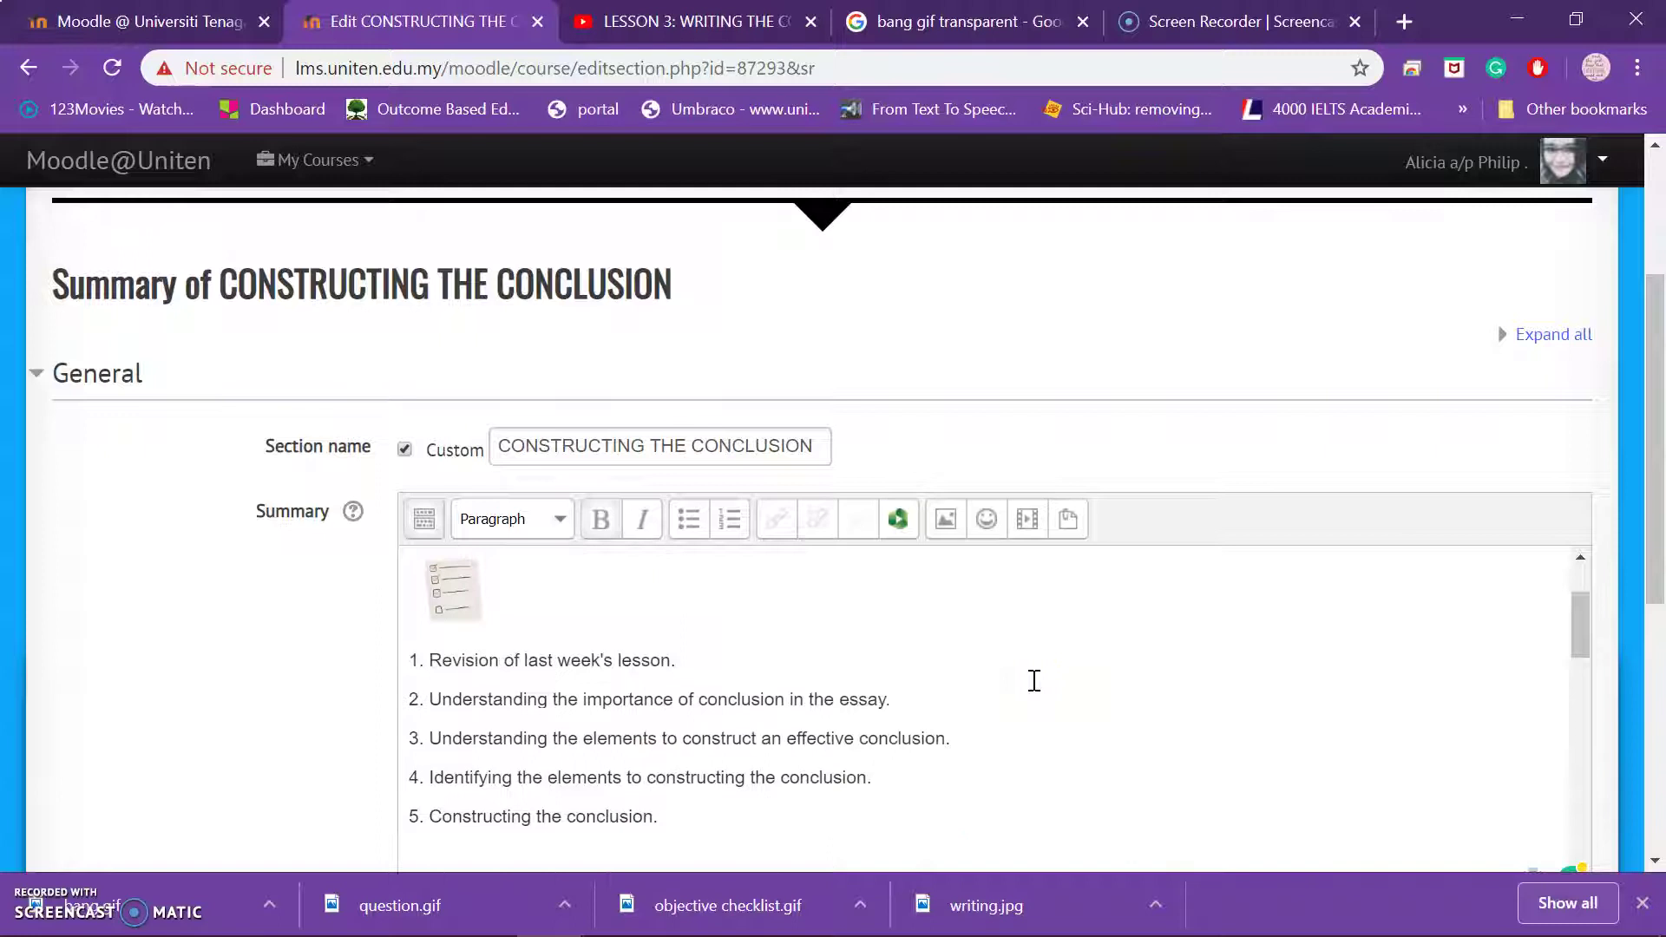
pyautogui.scroll(-5, 1035, 680)
pyautogui.scroll(-3, 1034, 680)
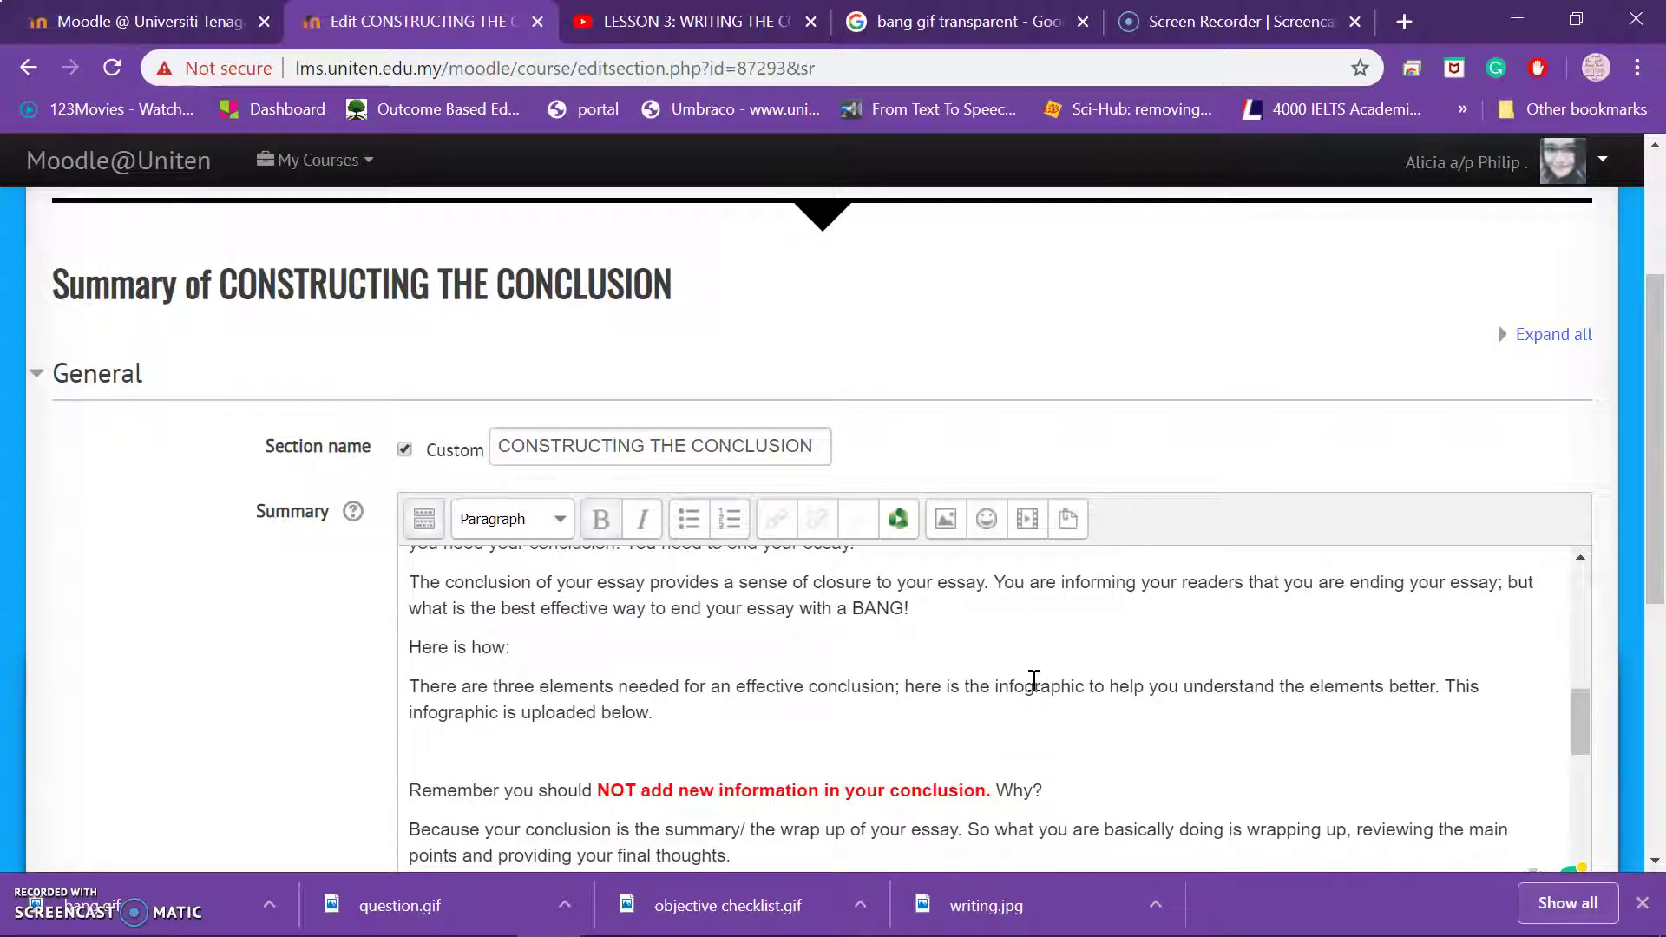
pyautogui.click(956, 614)
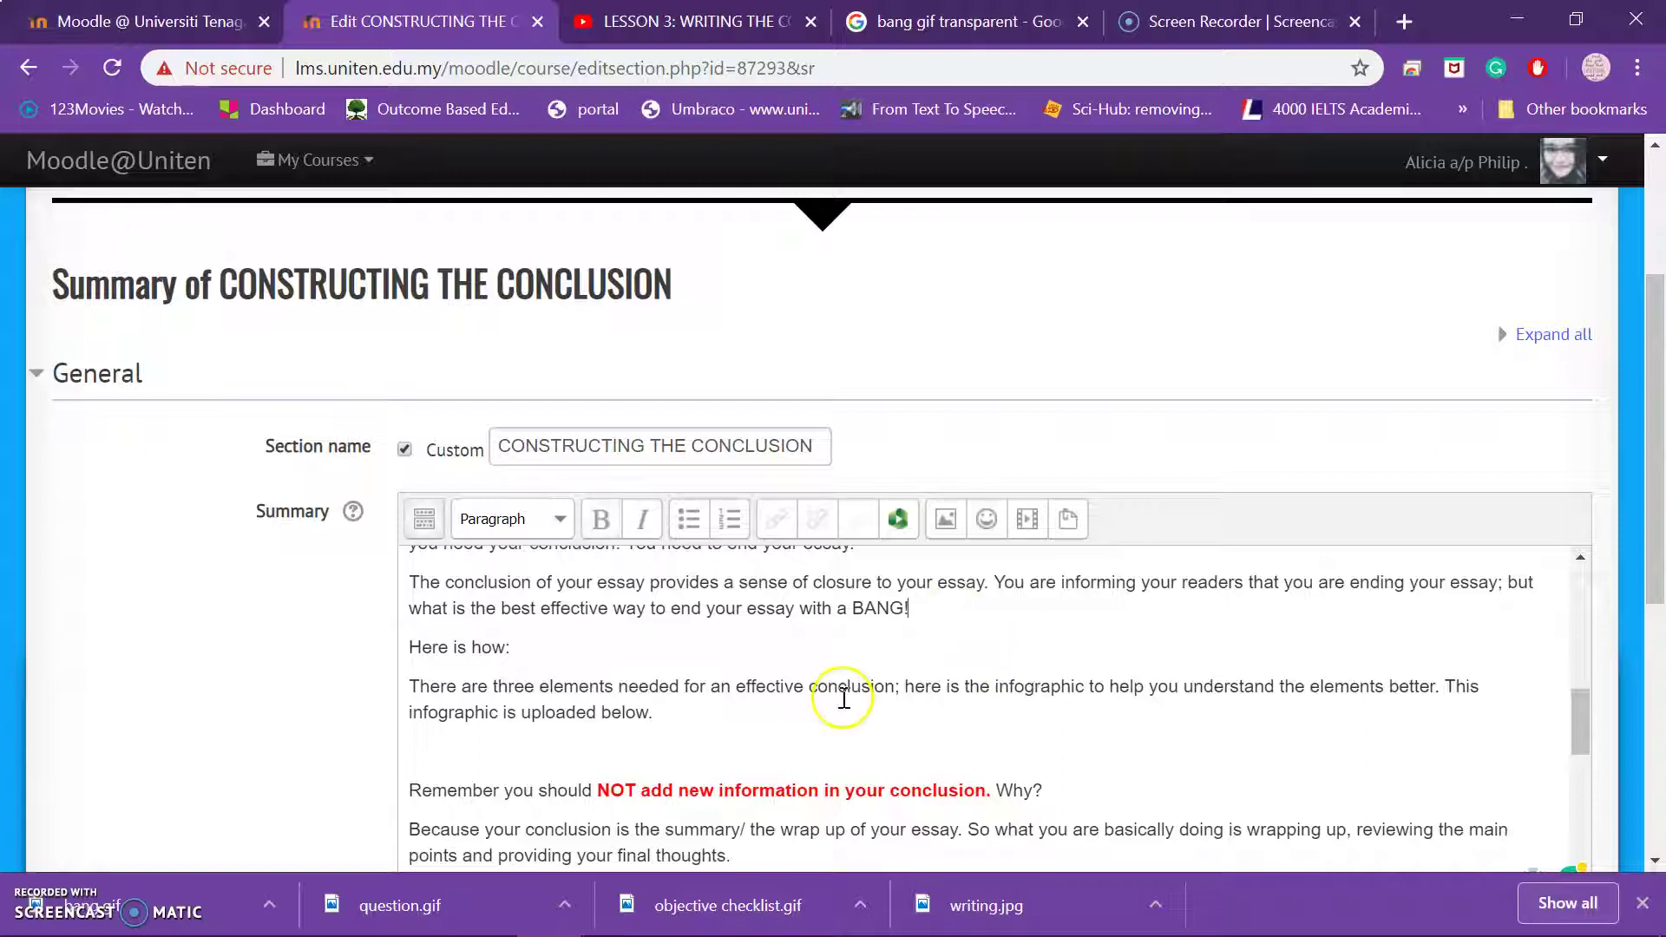
# Upload bang.gif in the image dialog, overwriting the existing bang.gif.
pyautogui.click(945, 519)
pyautogui.click(665, 306)
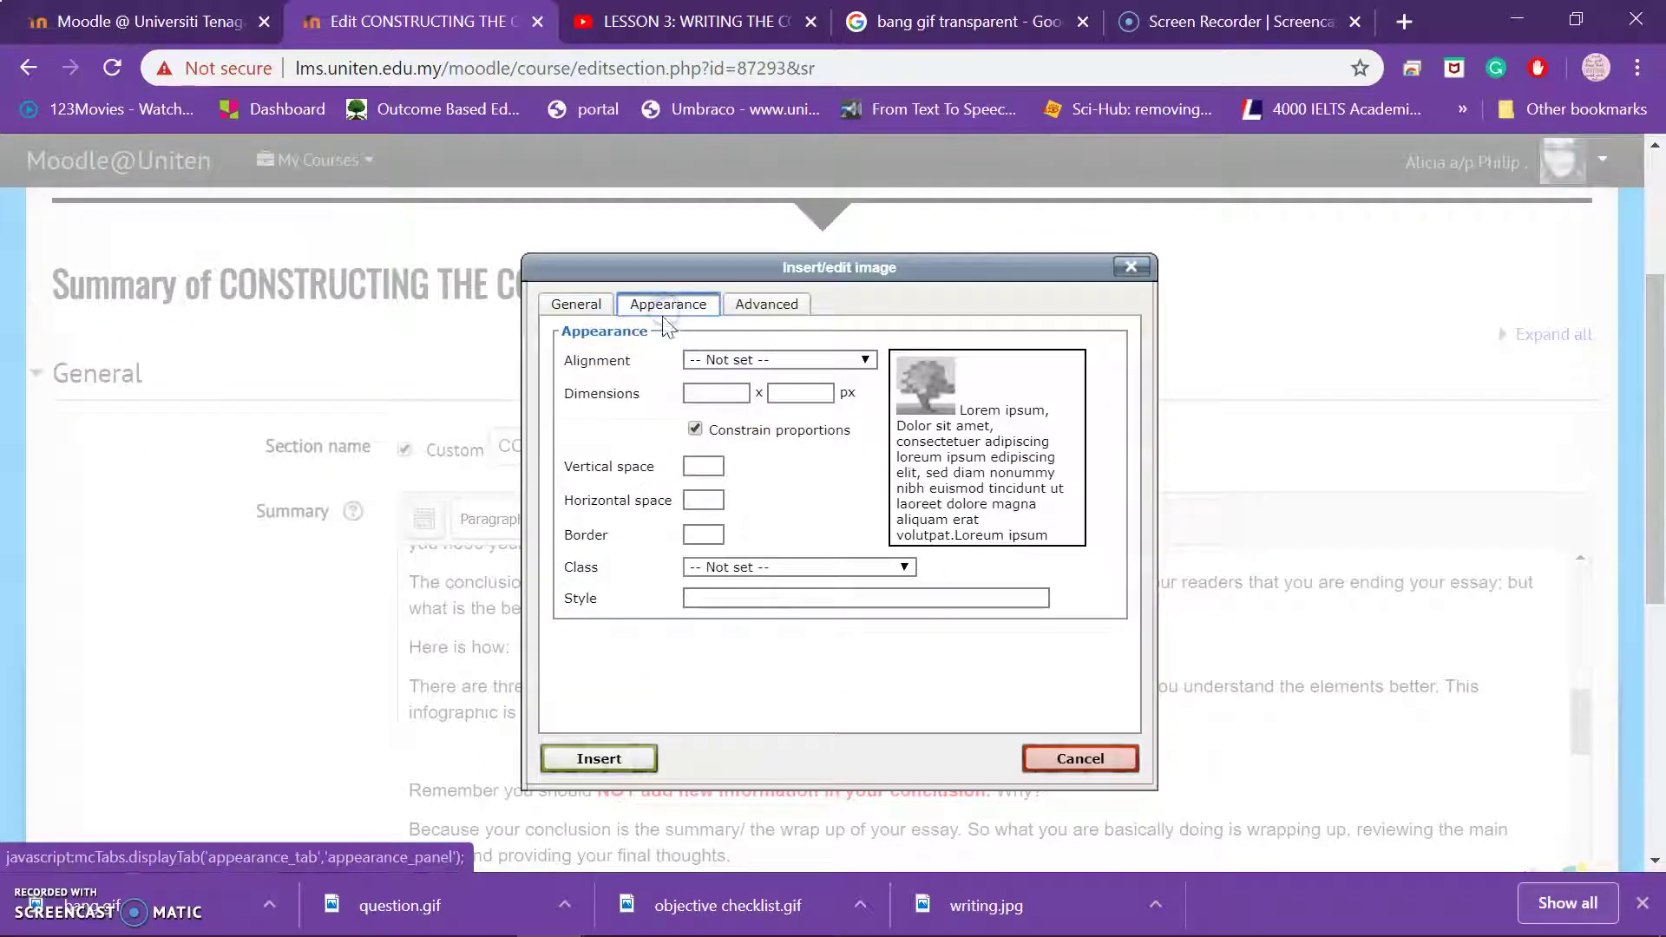
pyautogui.click(565, 304)
pyautogui.click(844, 363)
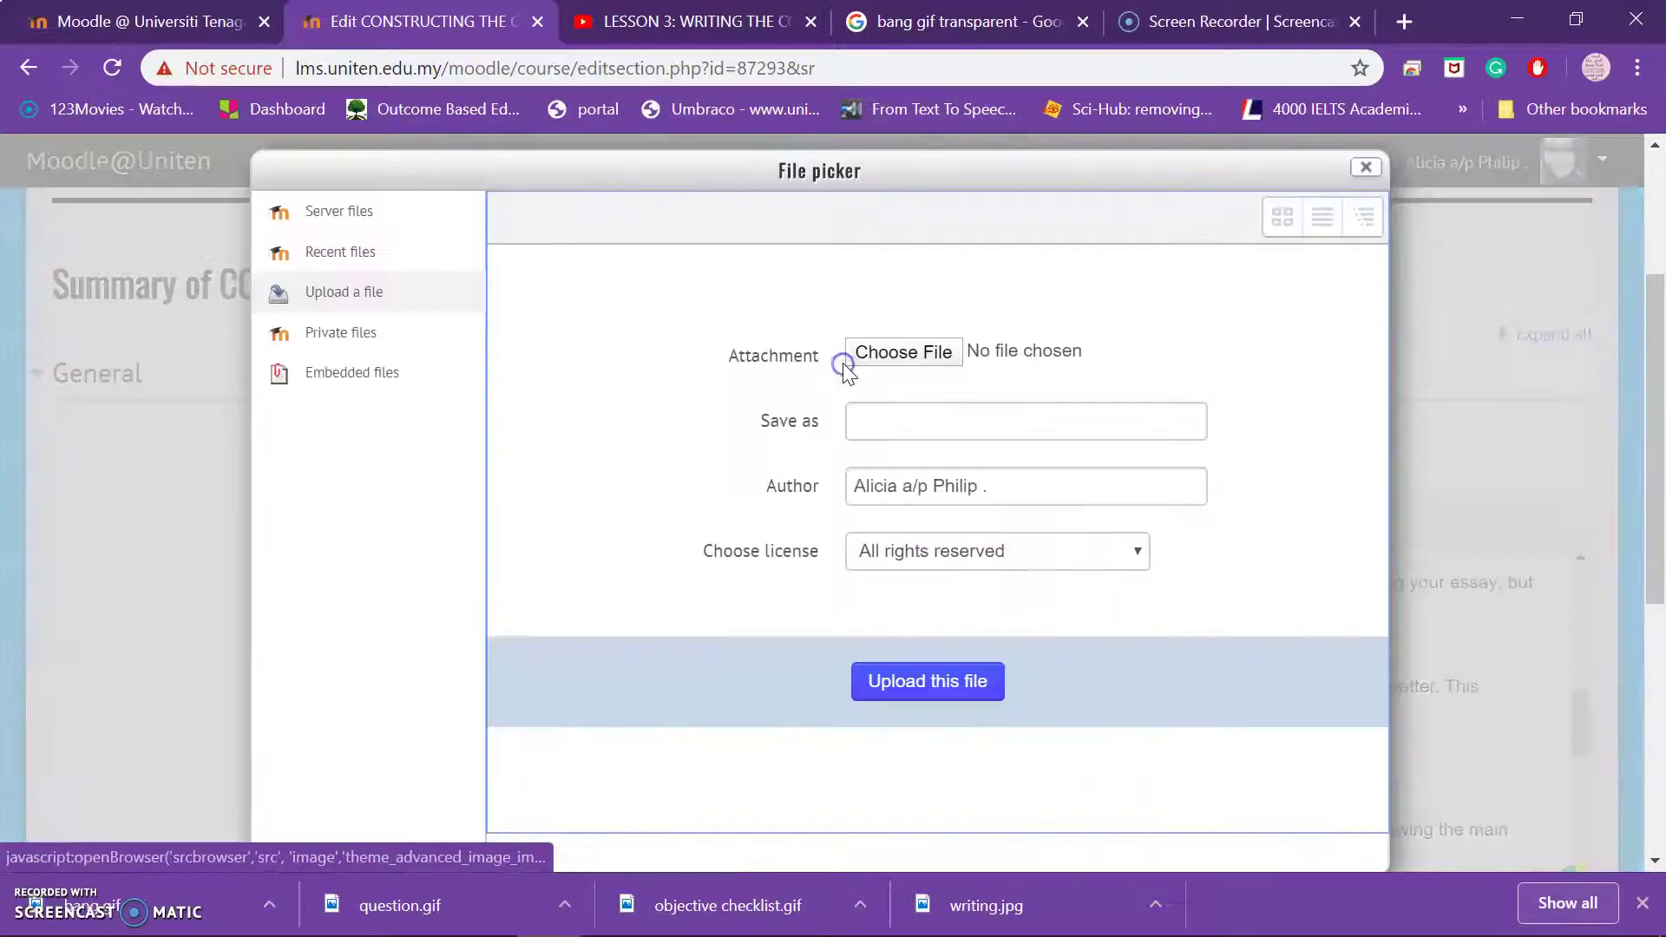
pyautogui.click(899, 350)
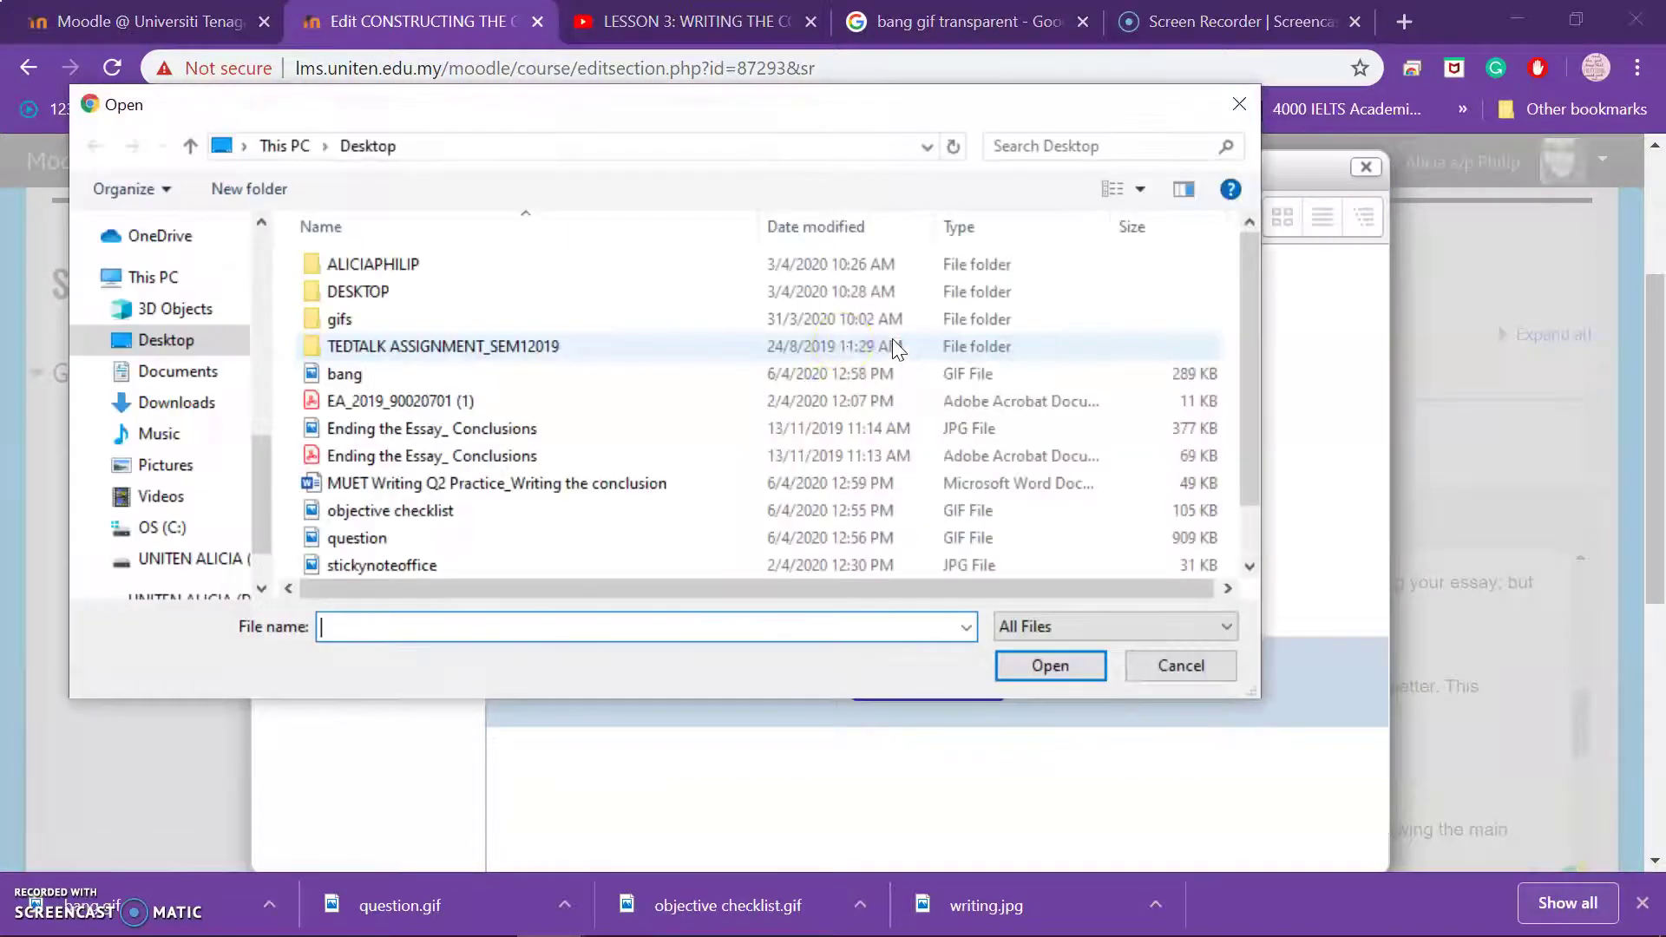
pyautogui.click(468, 375)
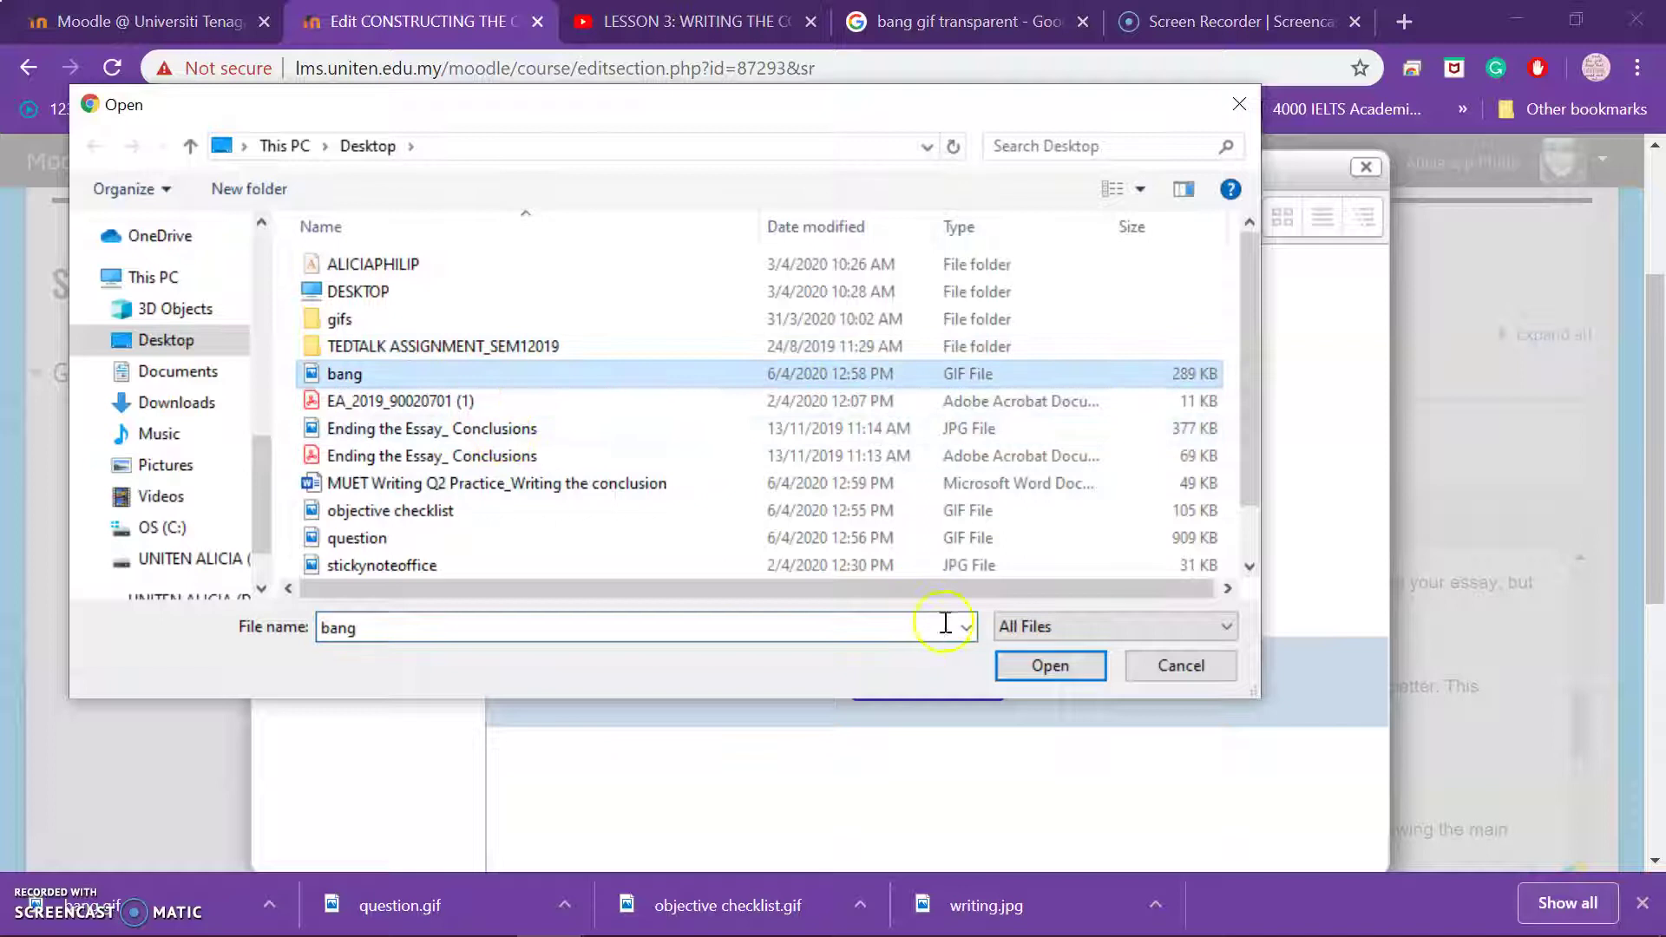
pyautogui.click(1050, 666)
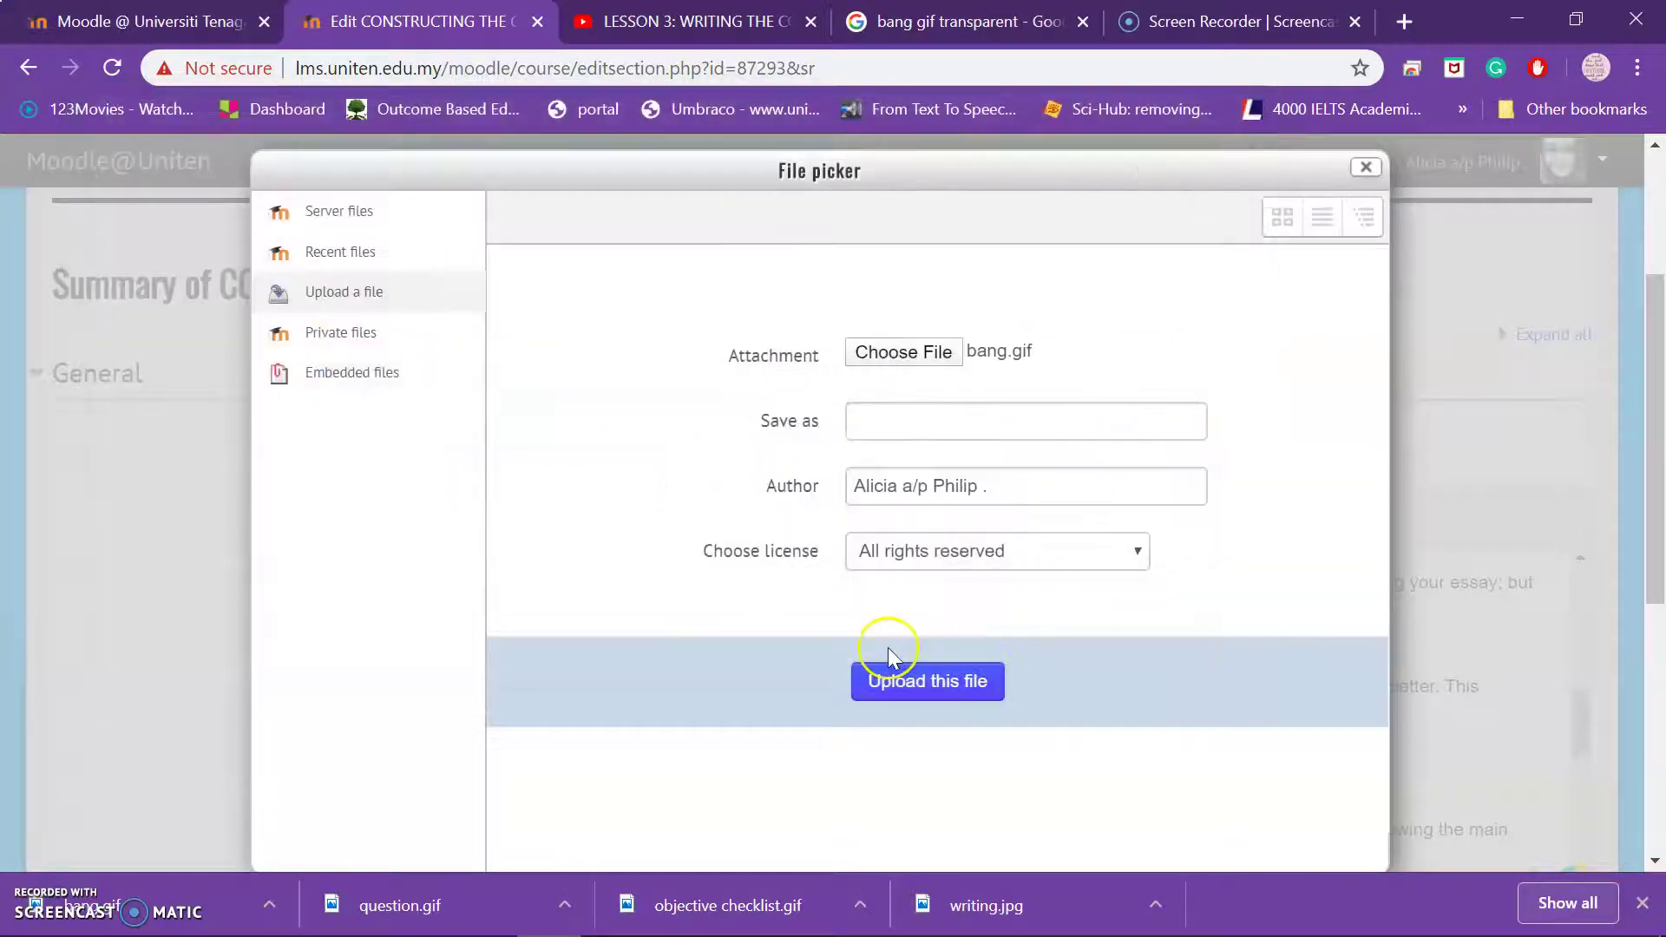
pyautogui.click(918, 700)
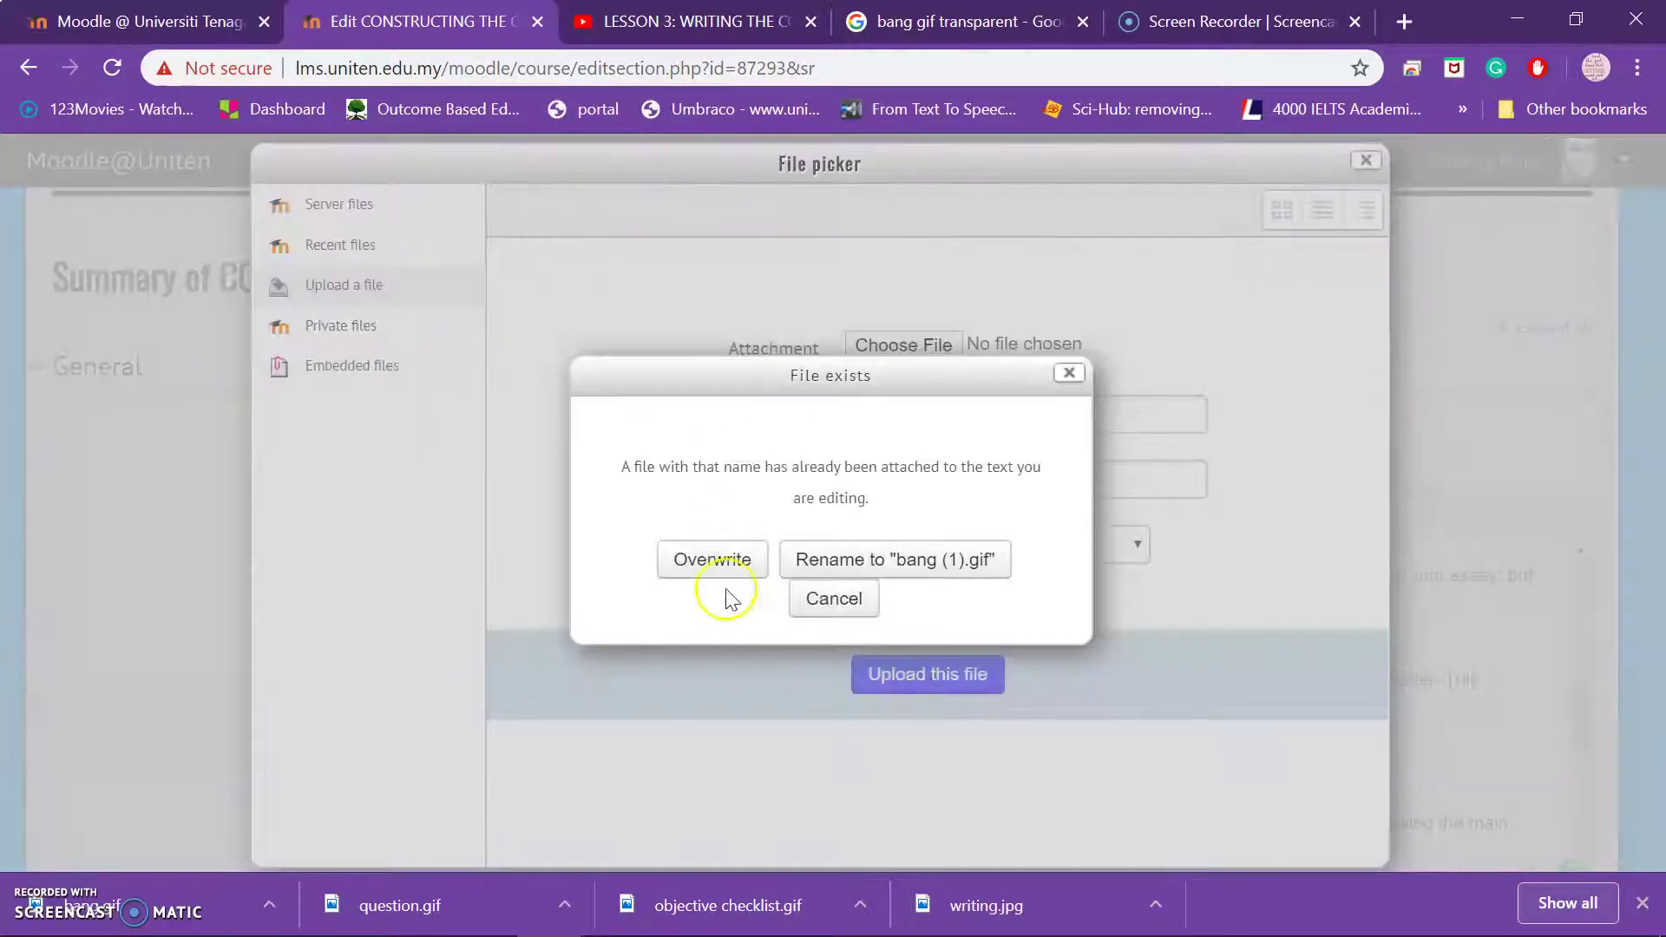
pyautogui.click(712, 566)
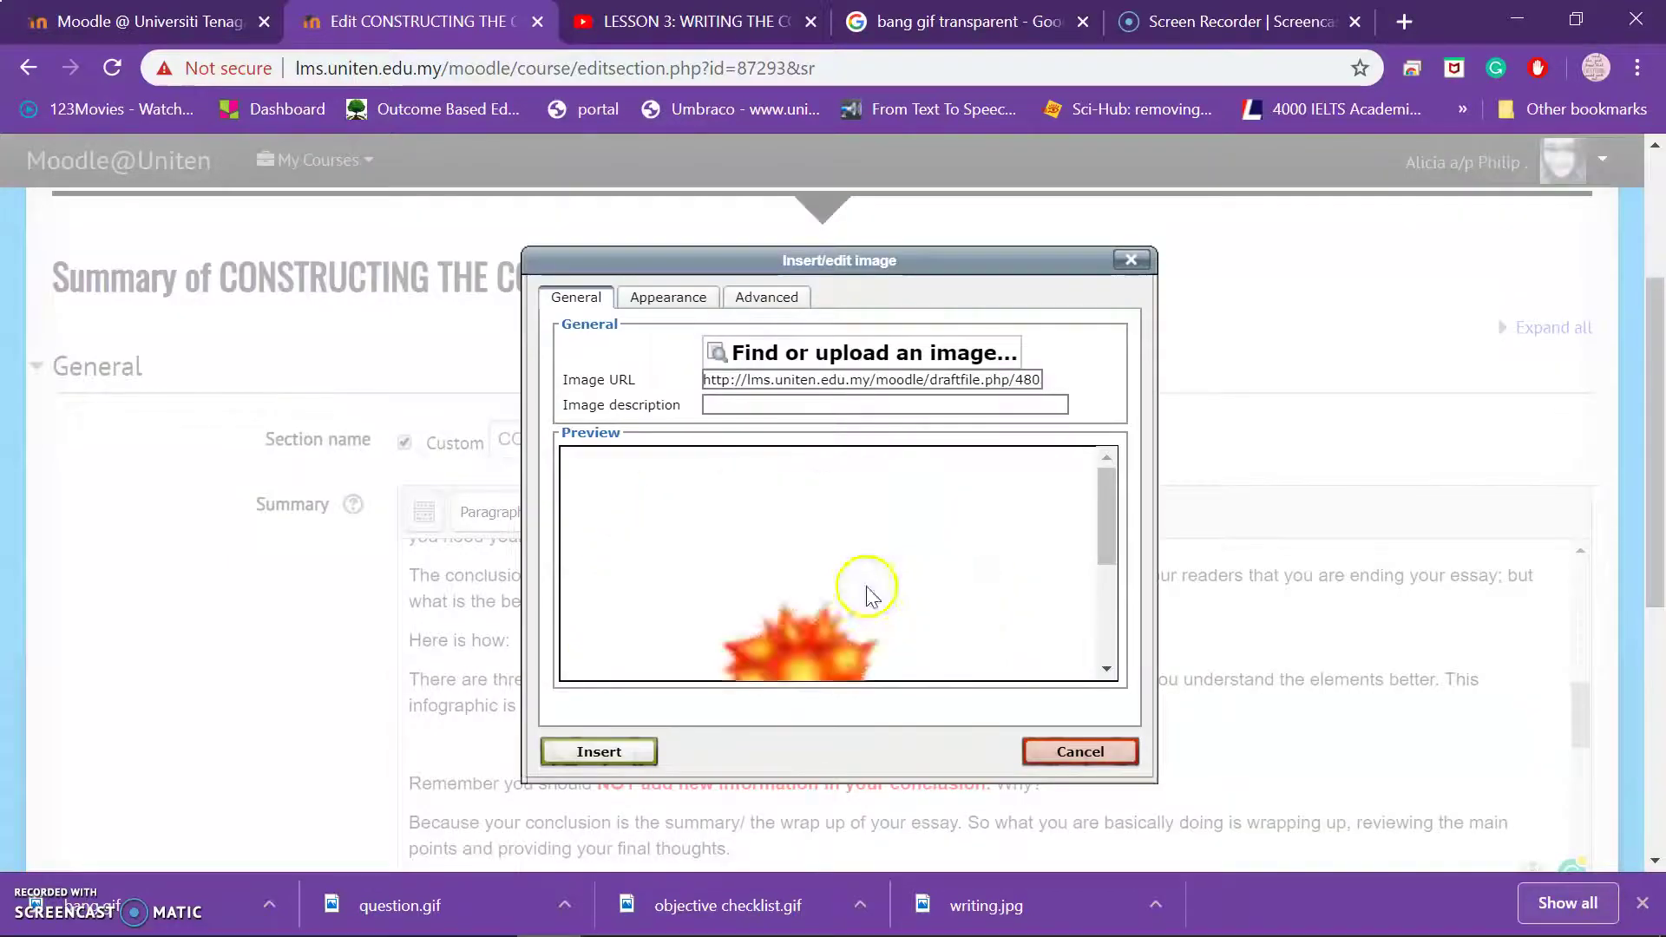
# Change the bang GIF width from 360 to 70 and insert it.
pyautogui.click(665, 304)
pyautogui.moveTo(748, 392); pyautogui.dragTo(677, 389)
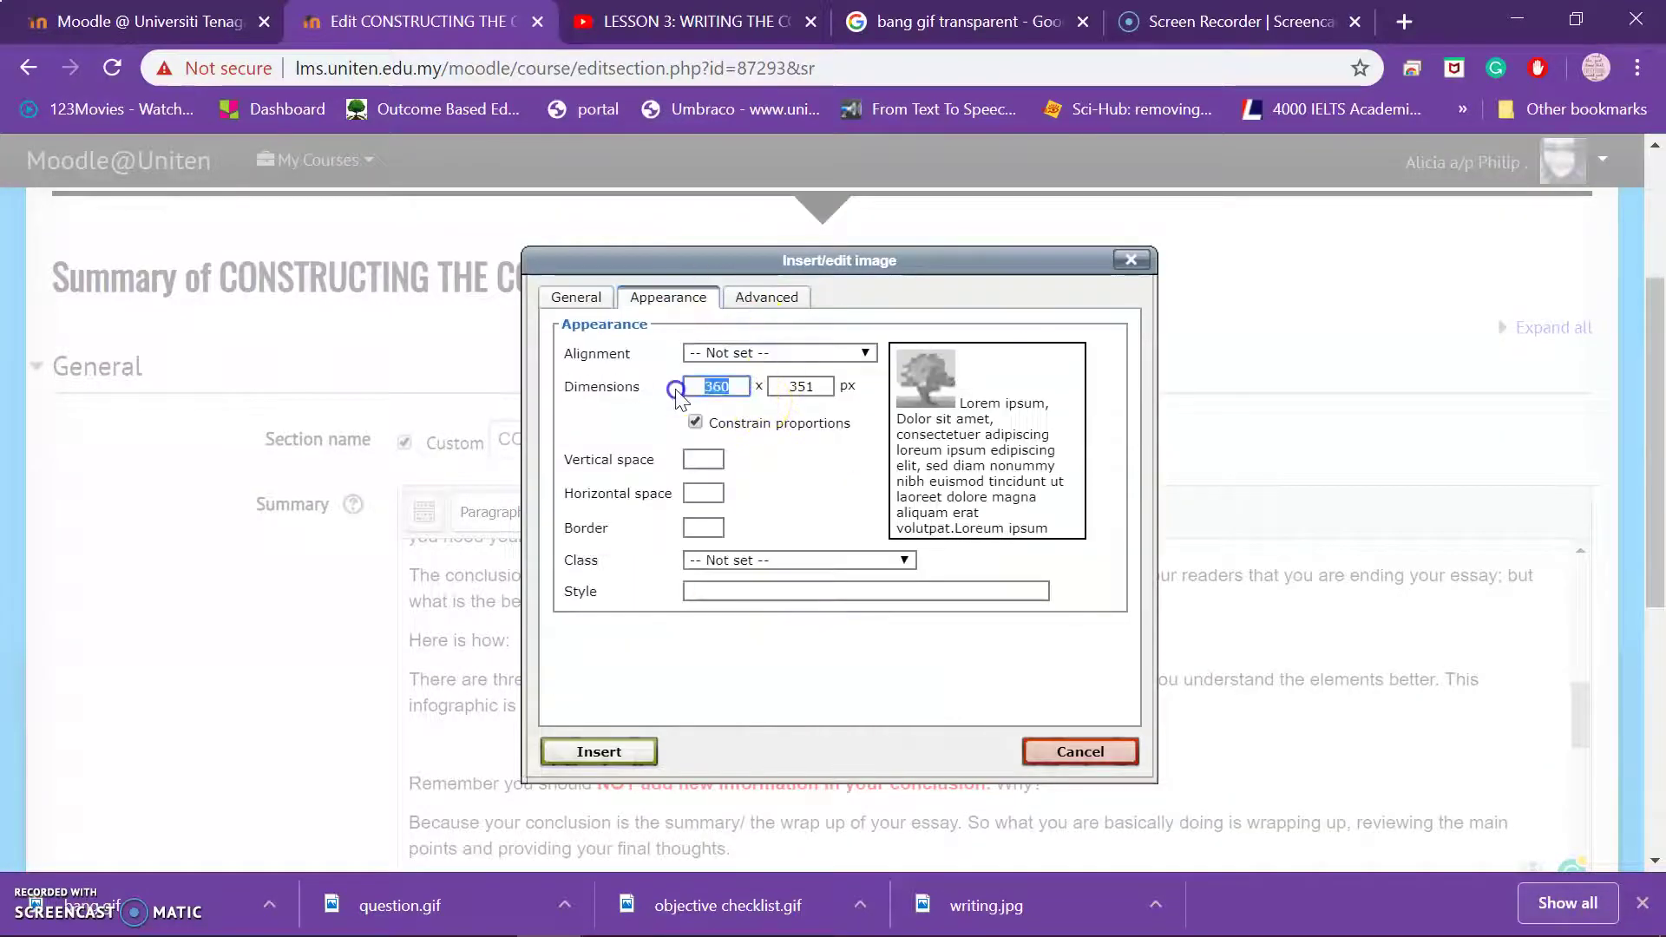
pyautogui.write('70')
pyautogui.click(647, 748)
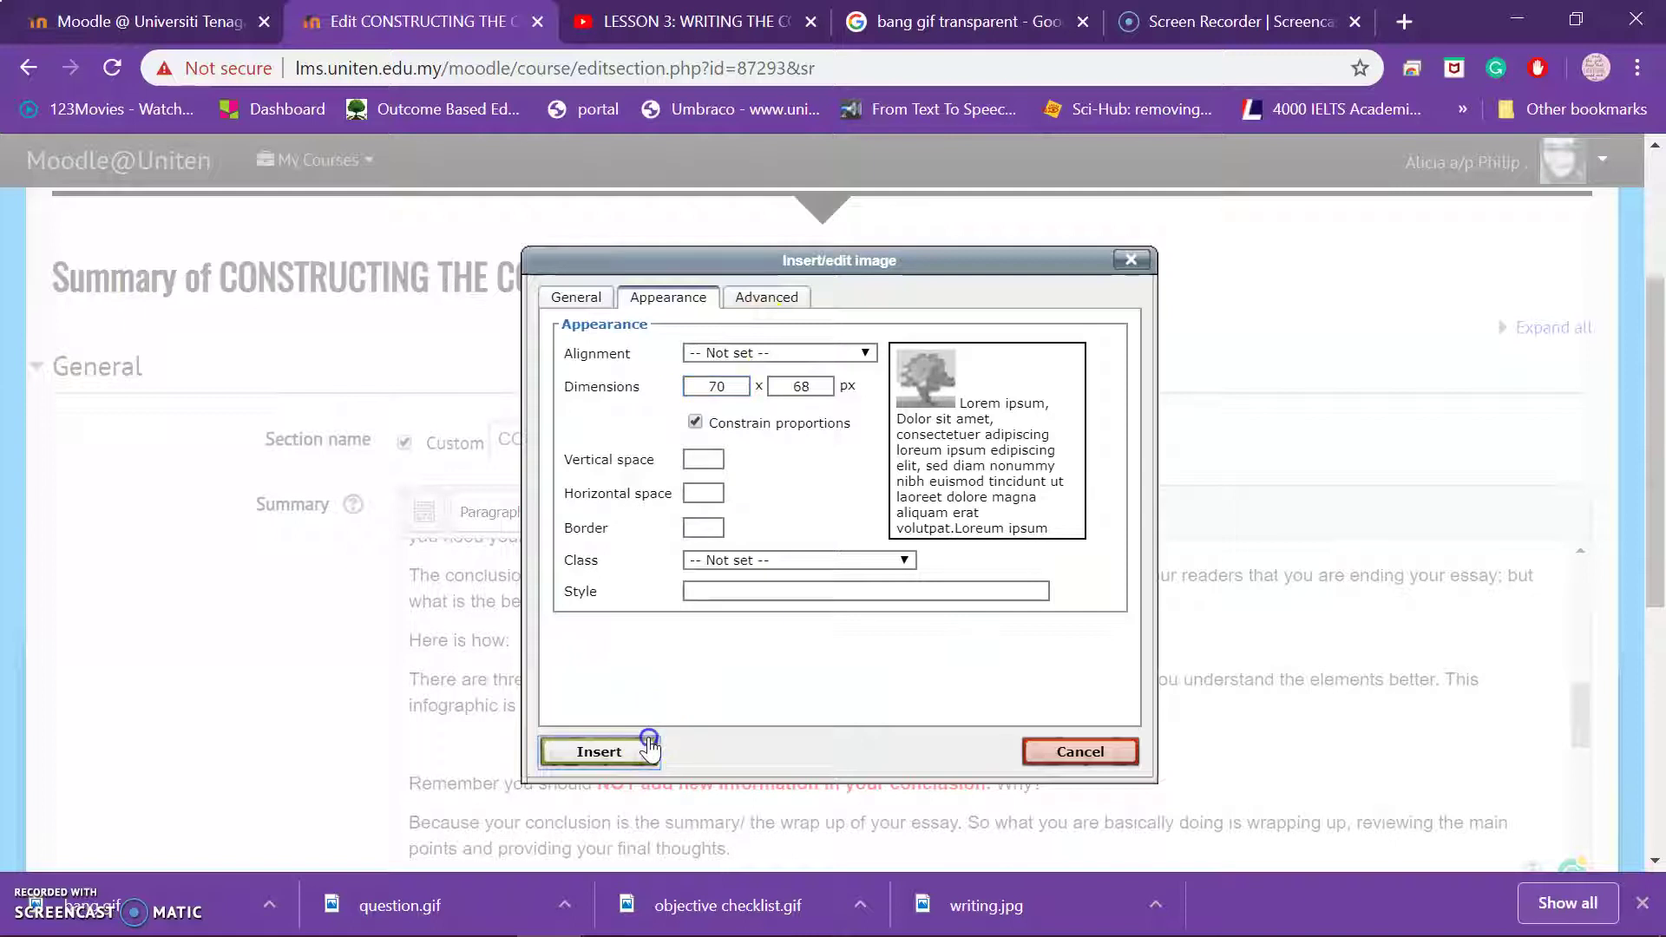
pyautogui.click(762, 557)
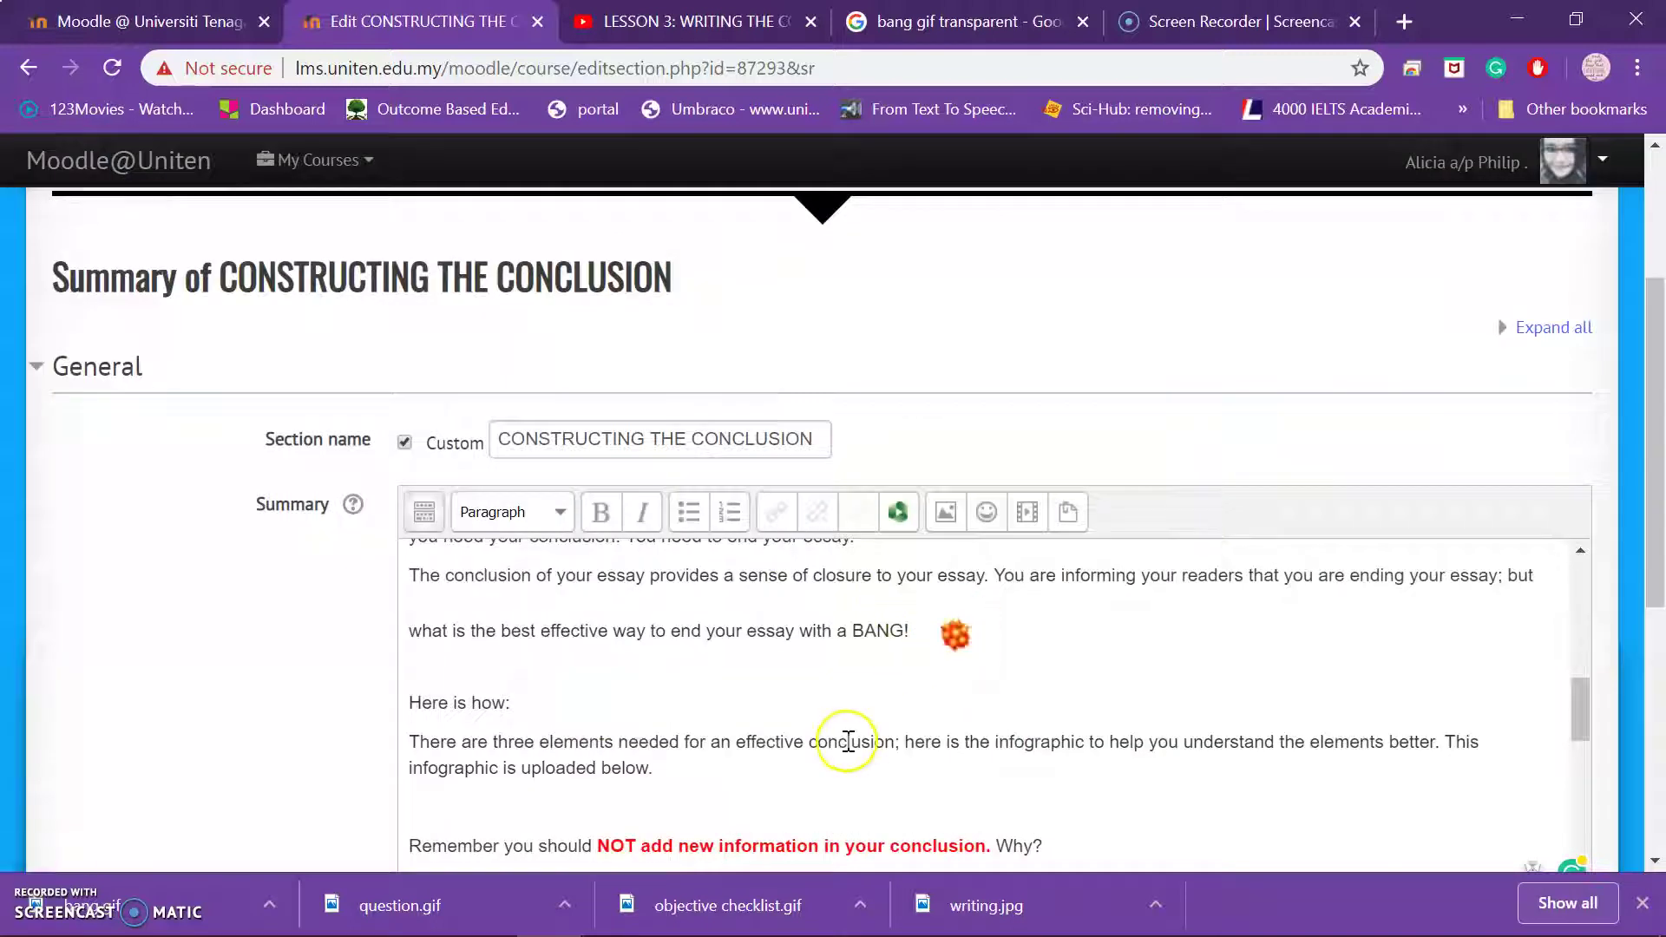
pyautogui.scroll(-3, 848, 737)
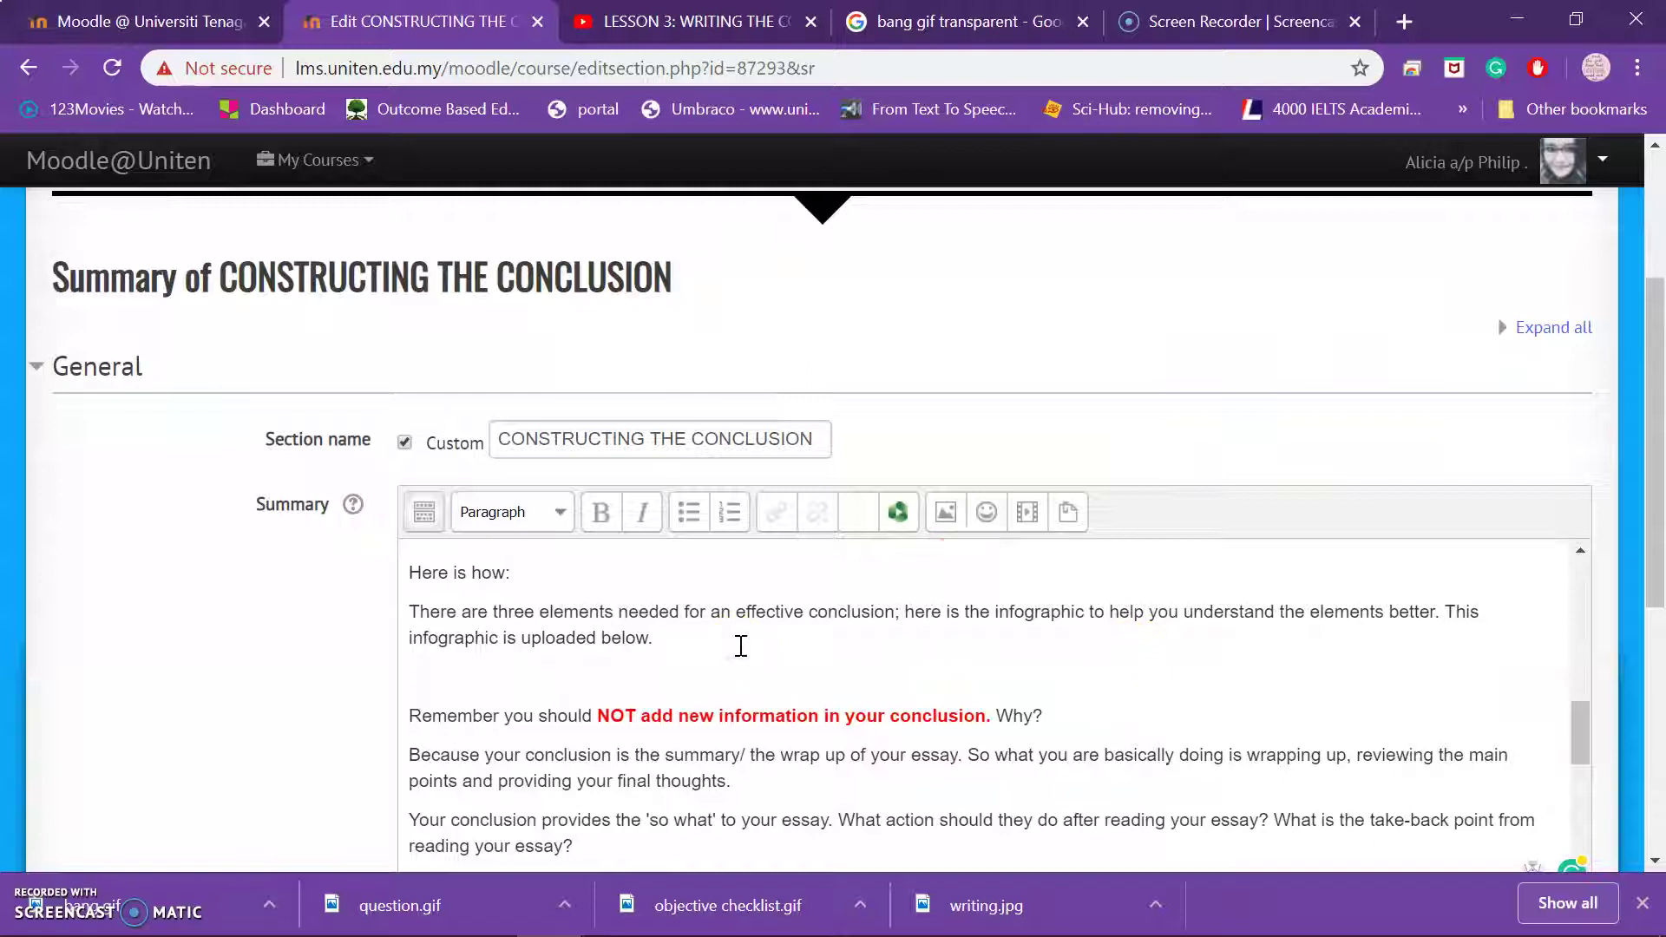
# Upload Ending the Essay_ Conclusions.jpg onto the empty line below the infographic sentence.
pyautogui.click(514, 685)
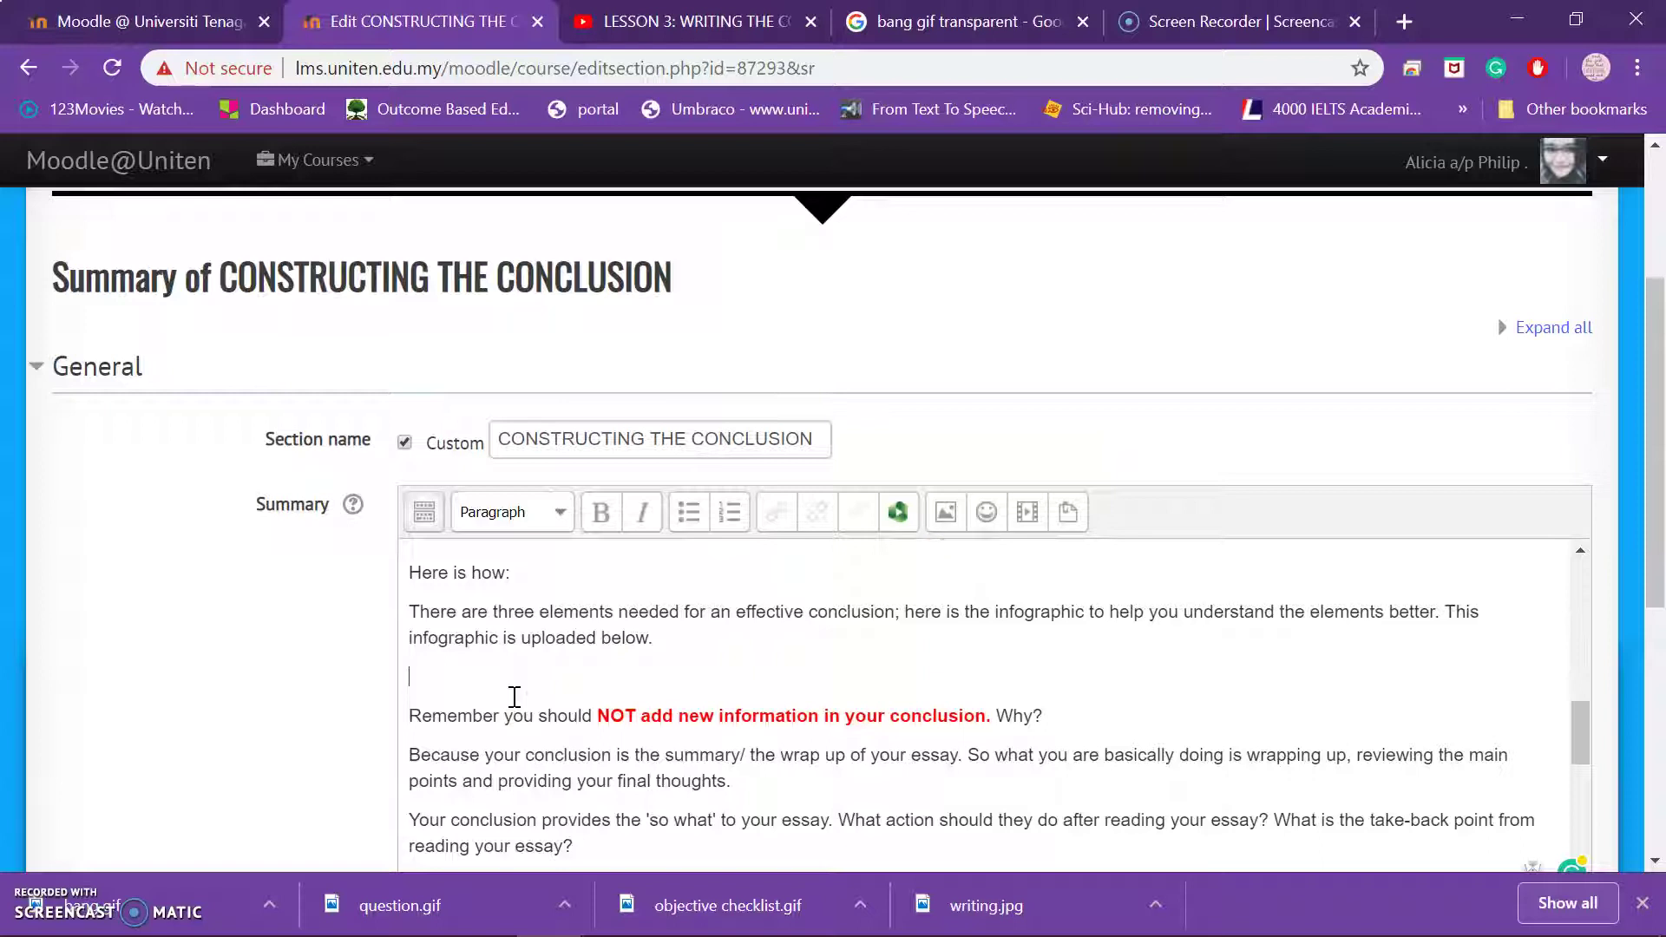
pyautogui.click(945, 512)
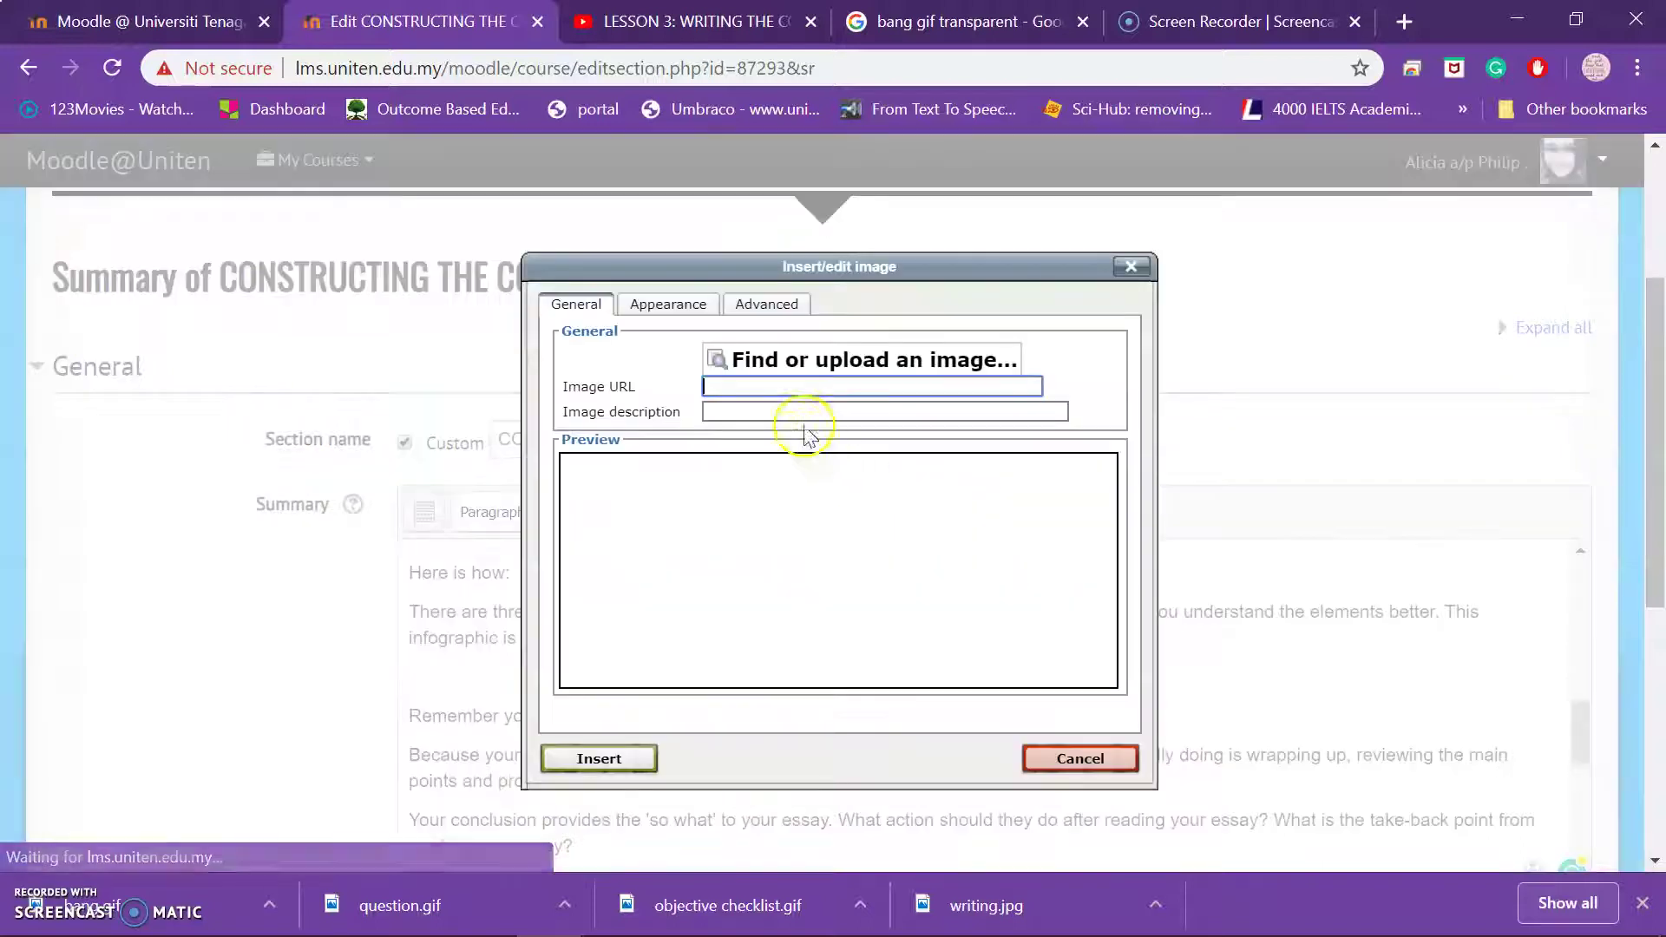
pyautogui.click(778, 360)
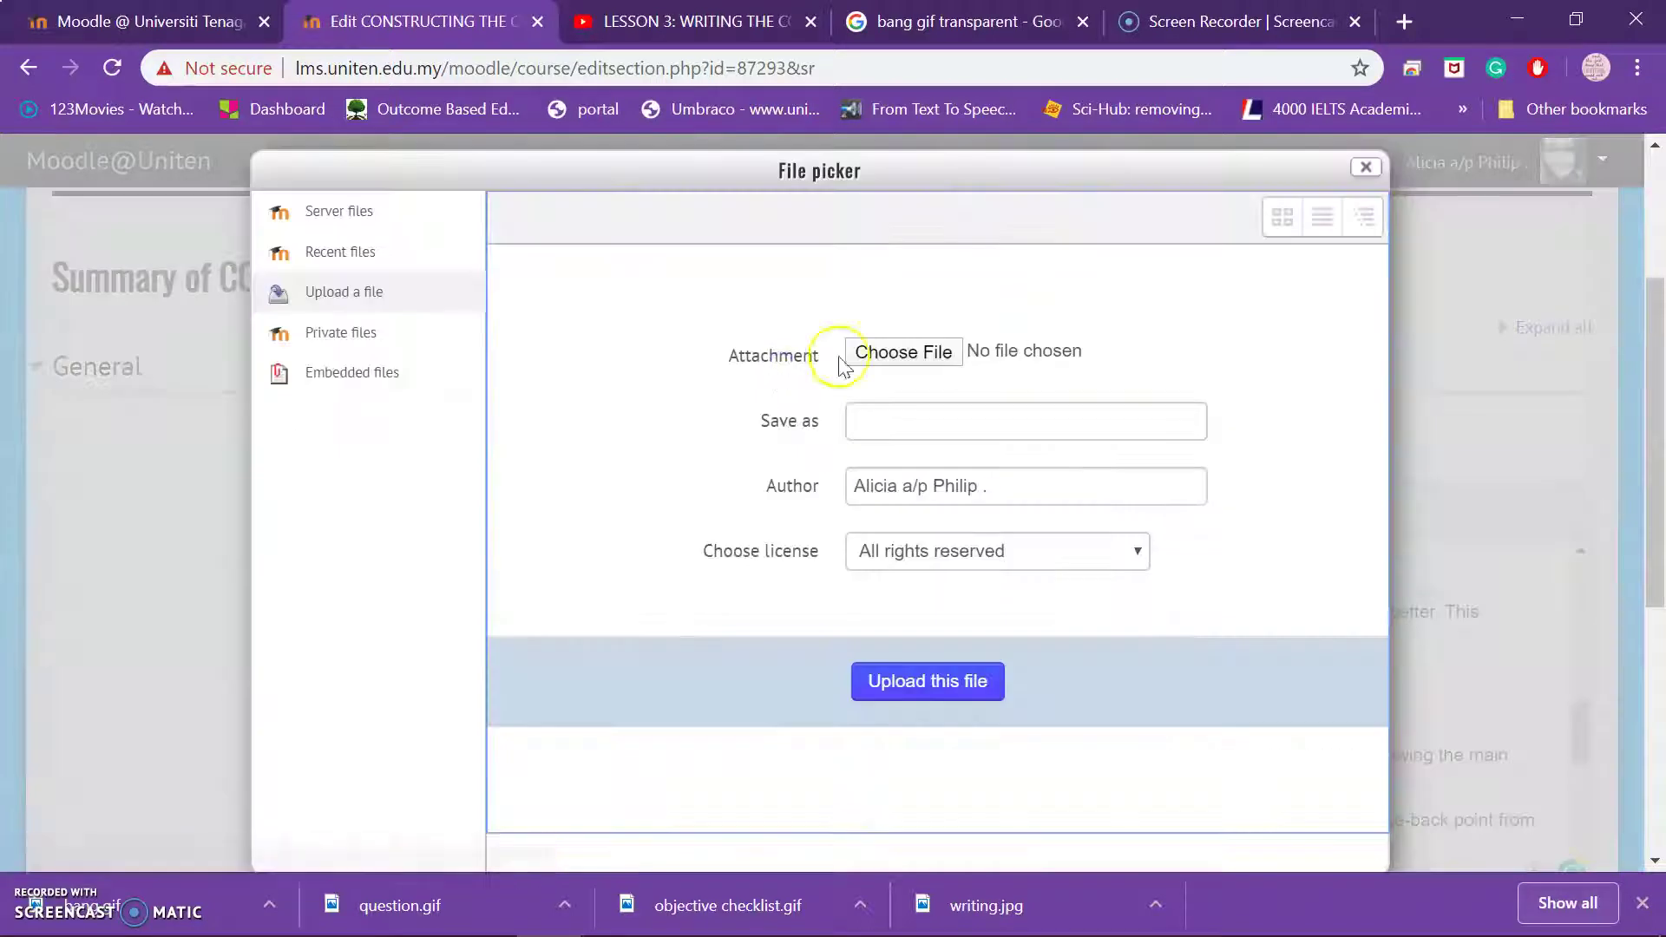
pyautogui.click(885, 356)
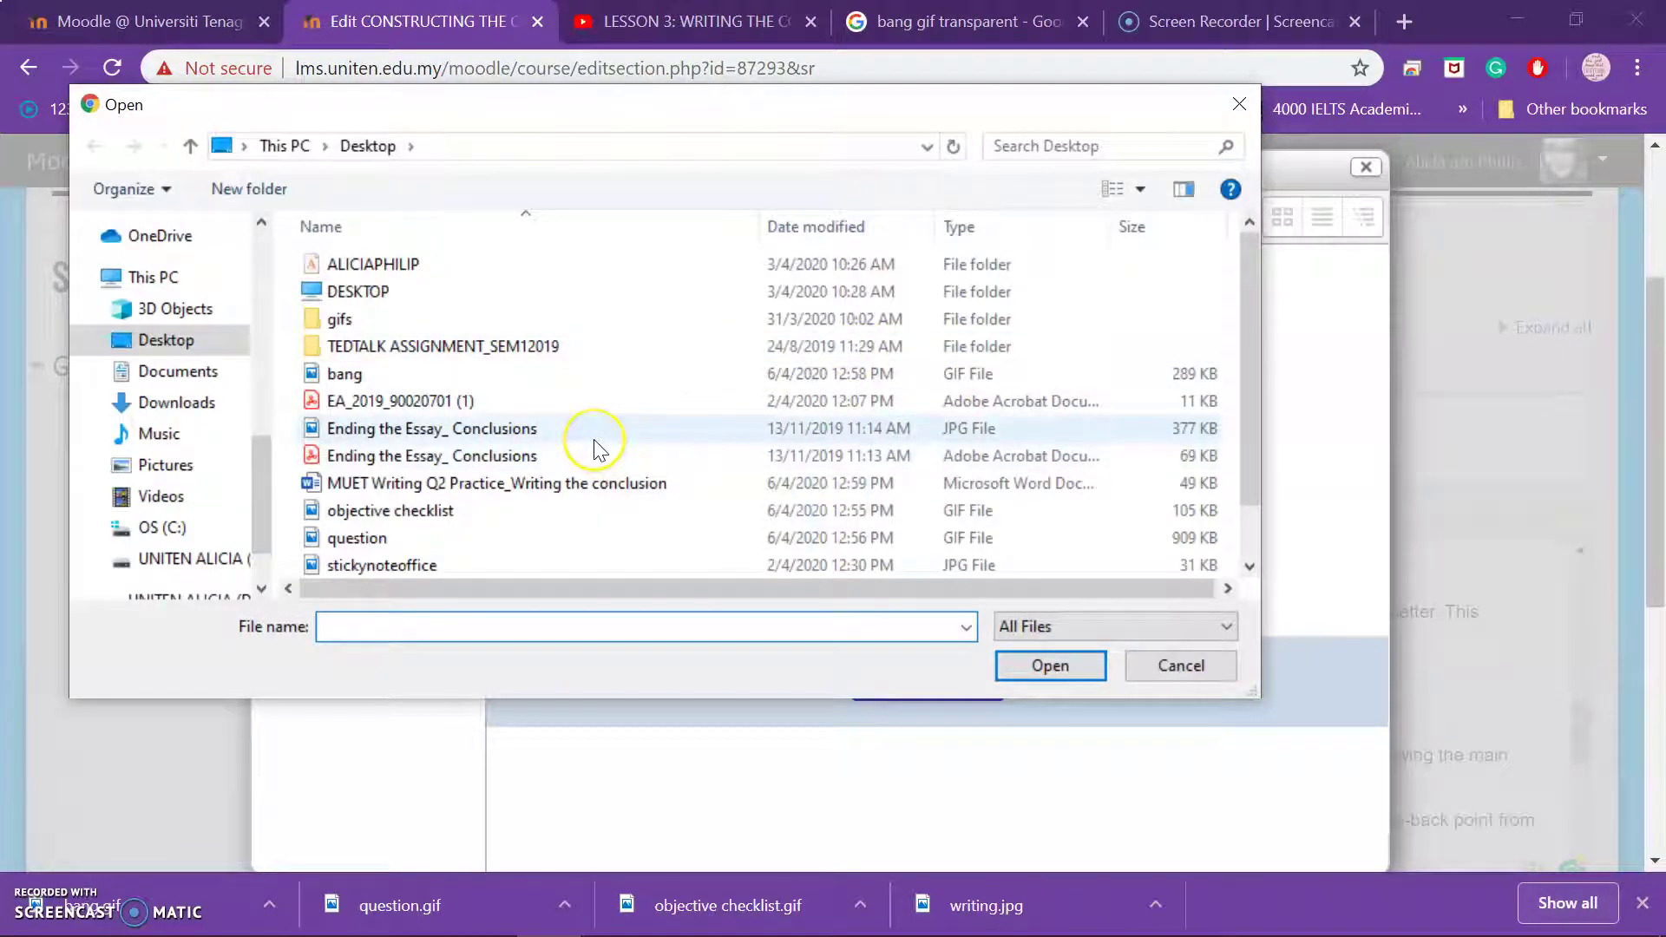
pyautogui.scroll(-1, 596, 449)
pyautogui.scroll(1, 594, 439)
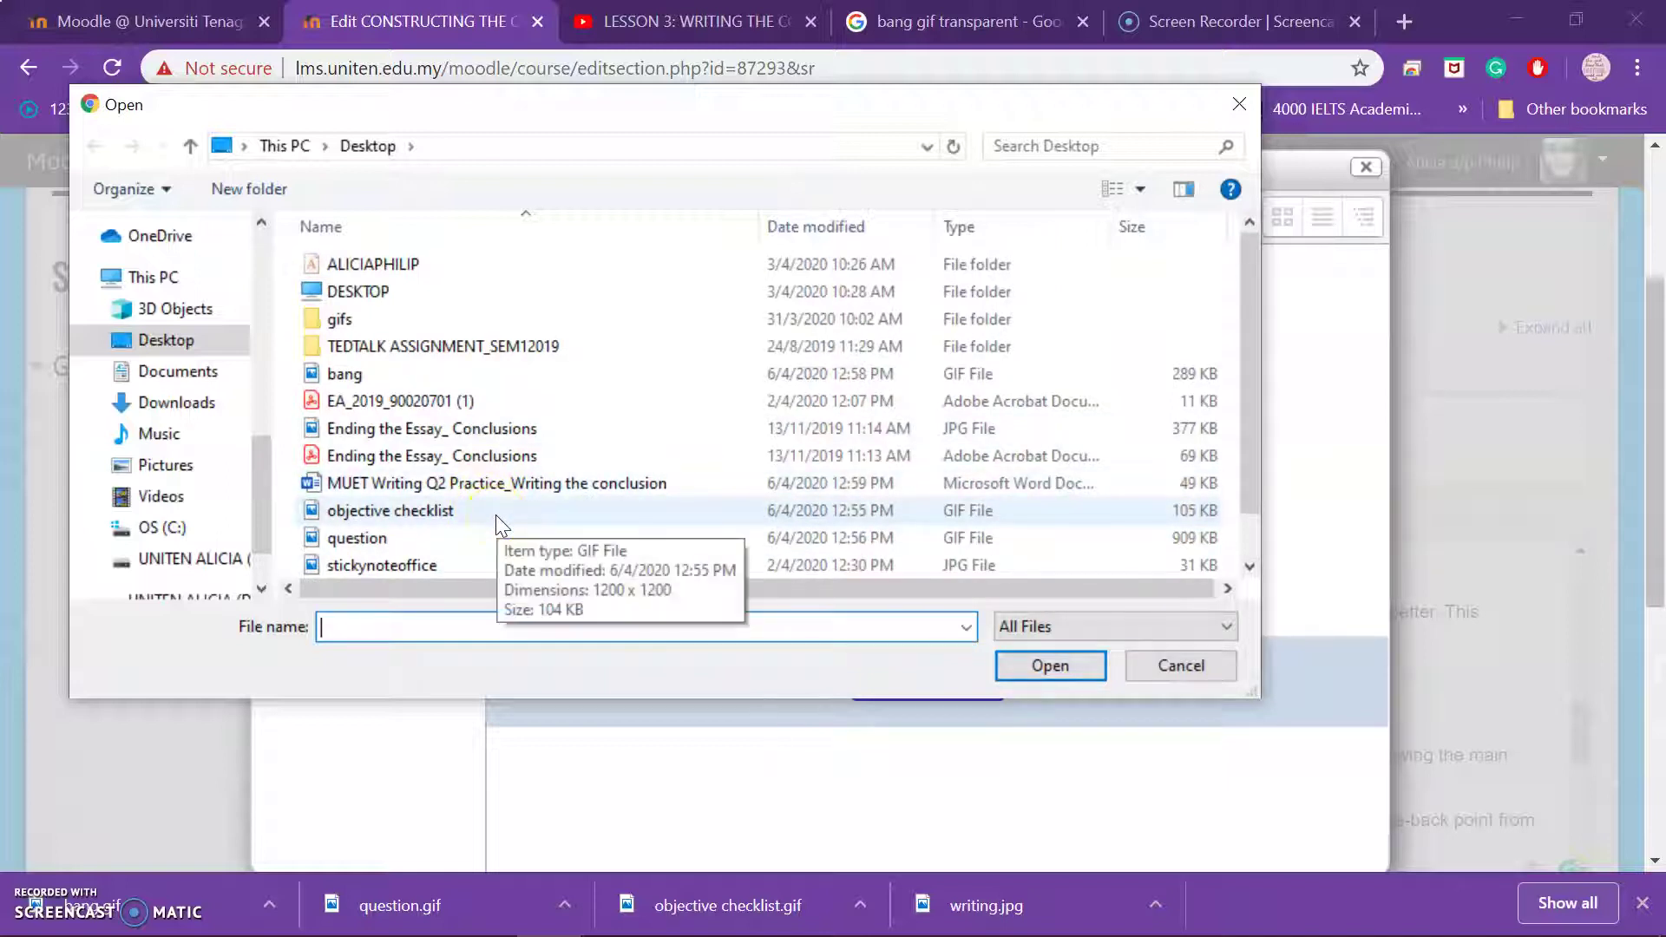
pyautogui.click(486, 428)
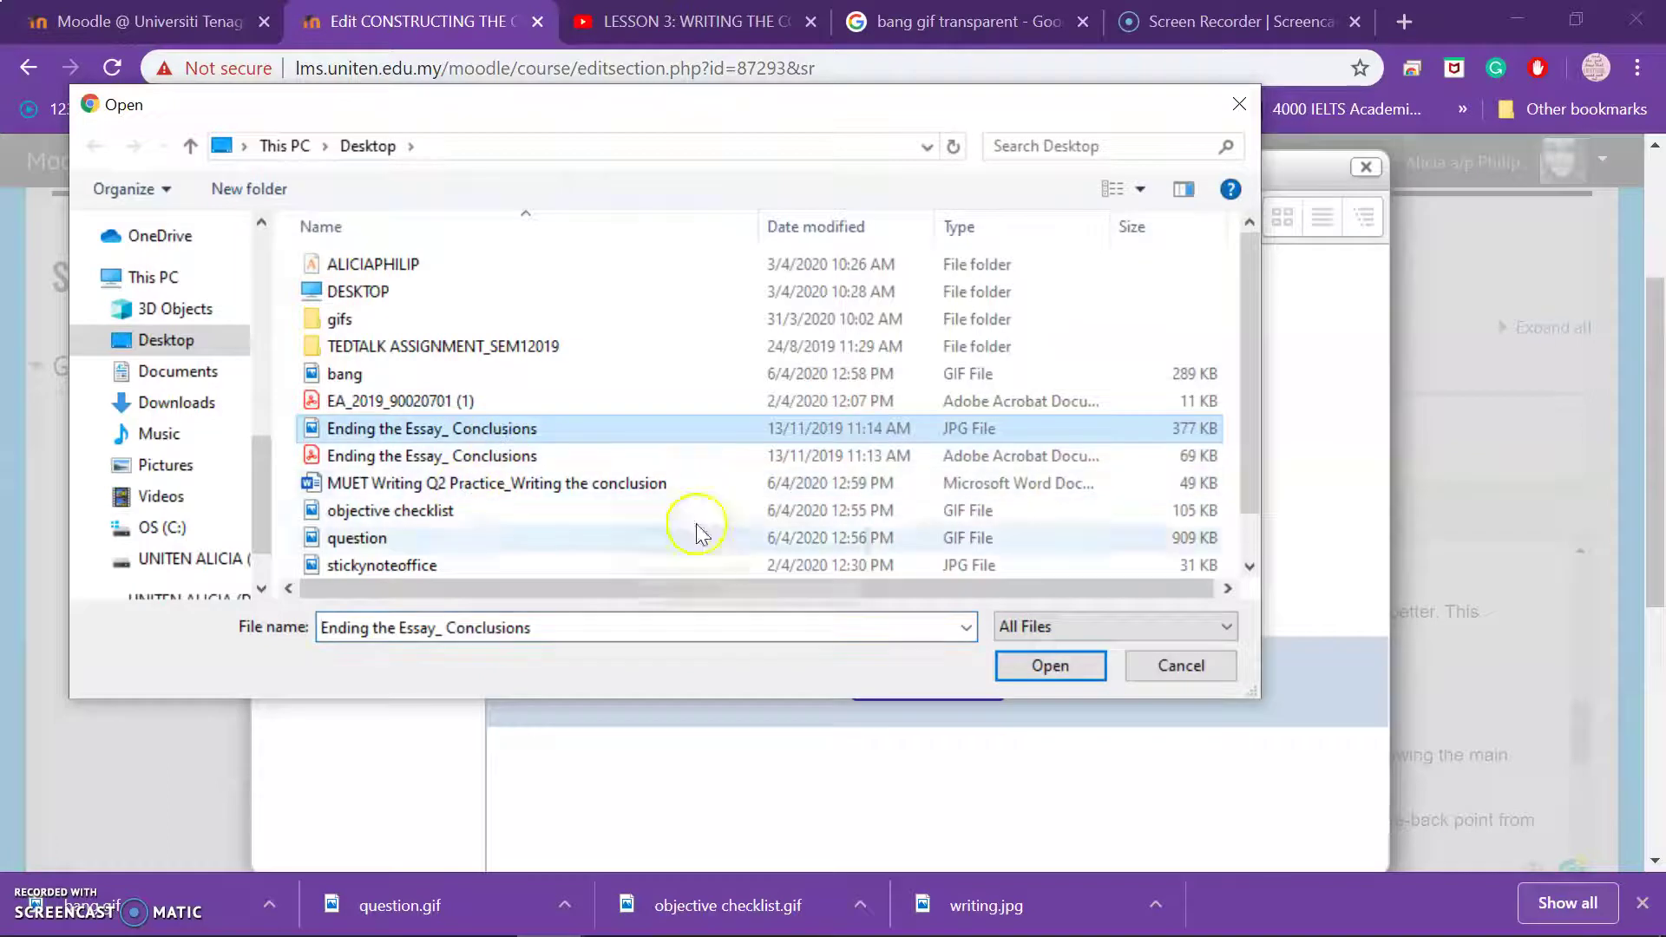
pyautogui.click(1062, 689)
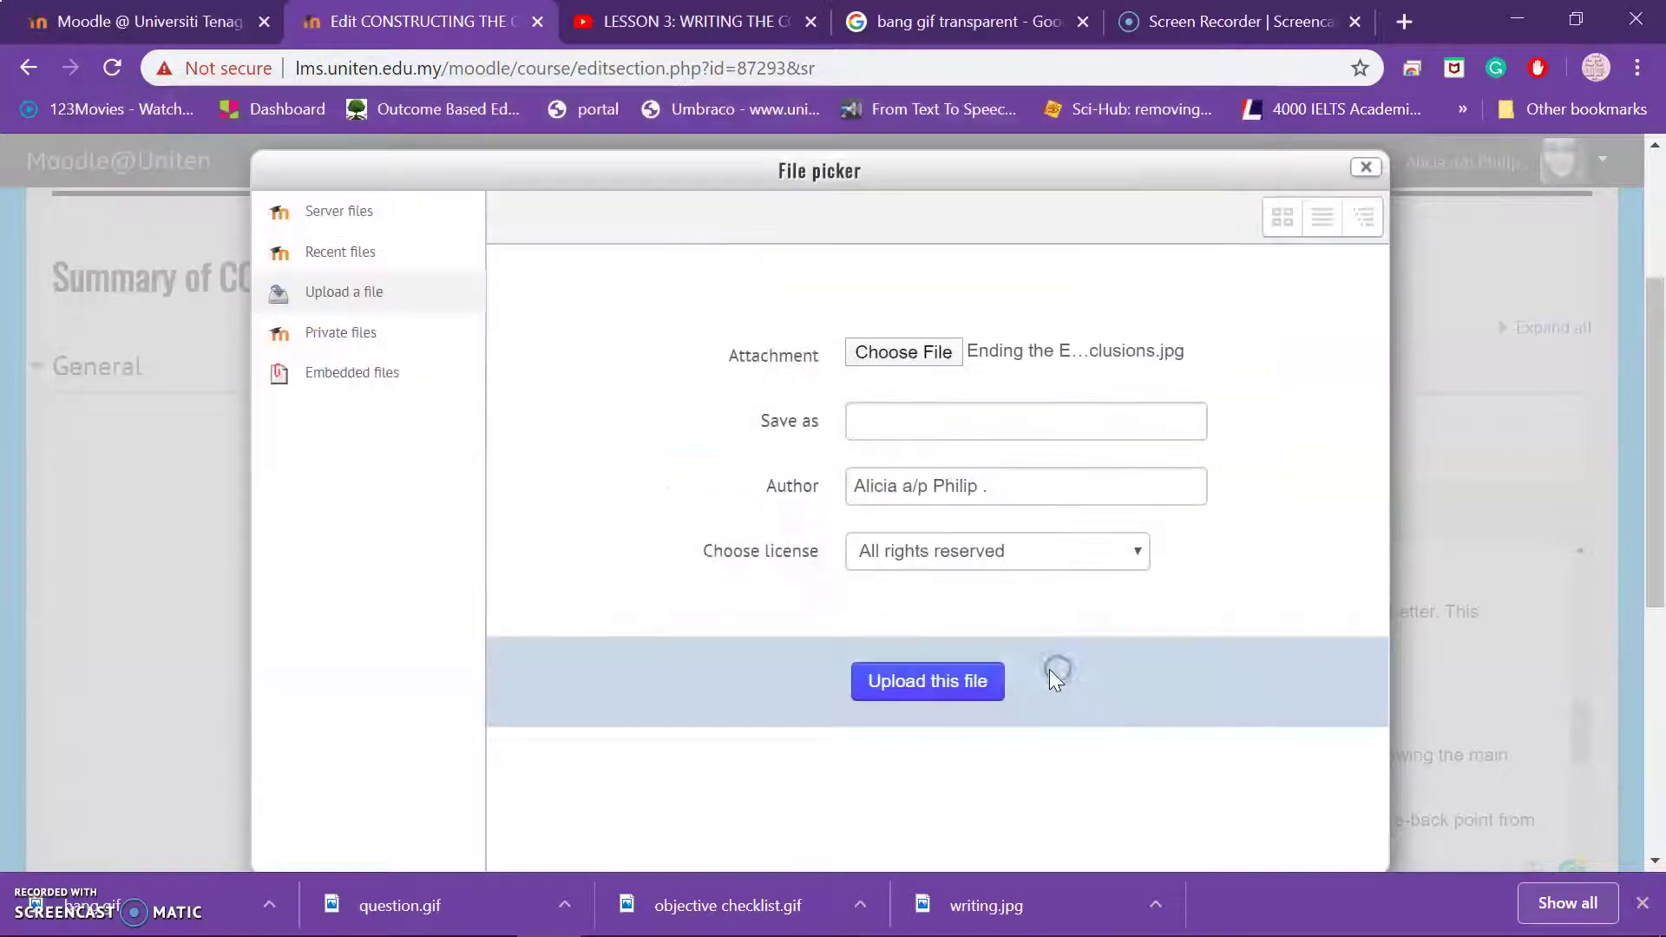
pyautogui.click(952, 685)
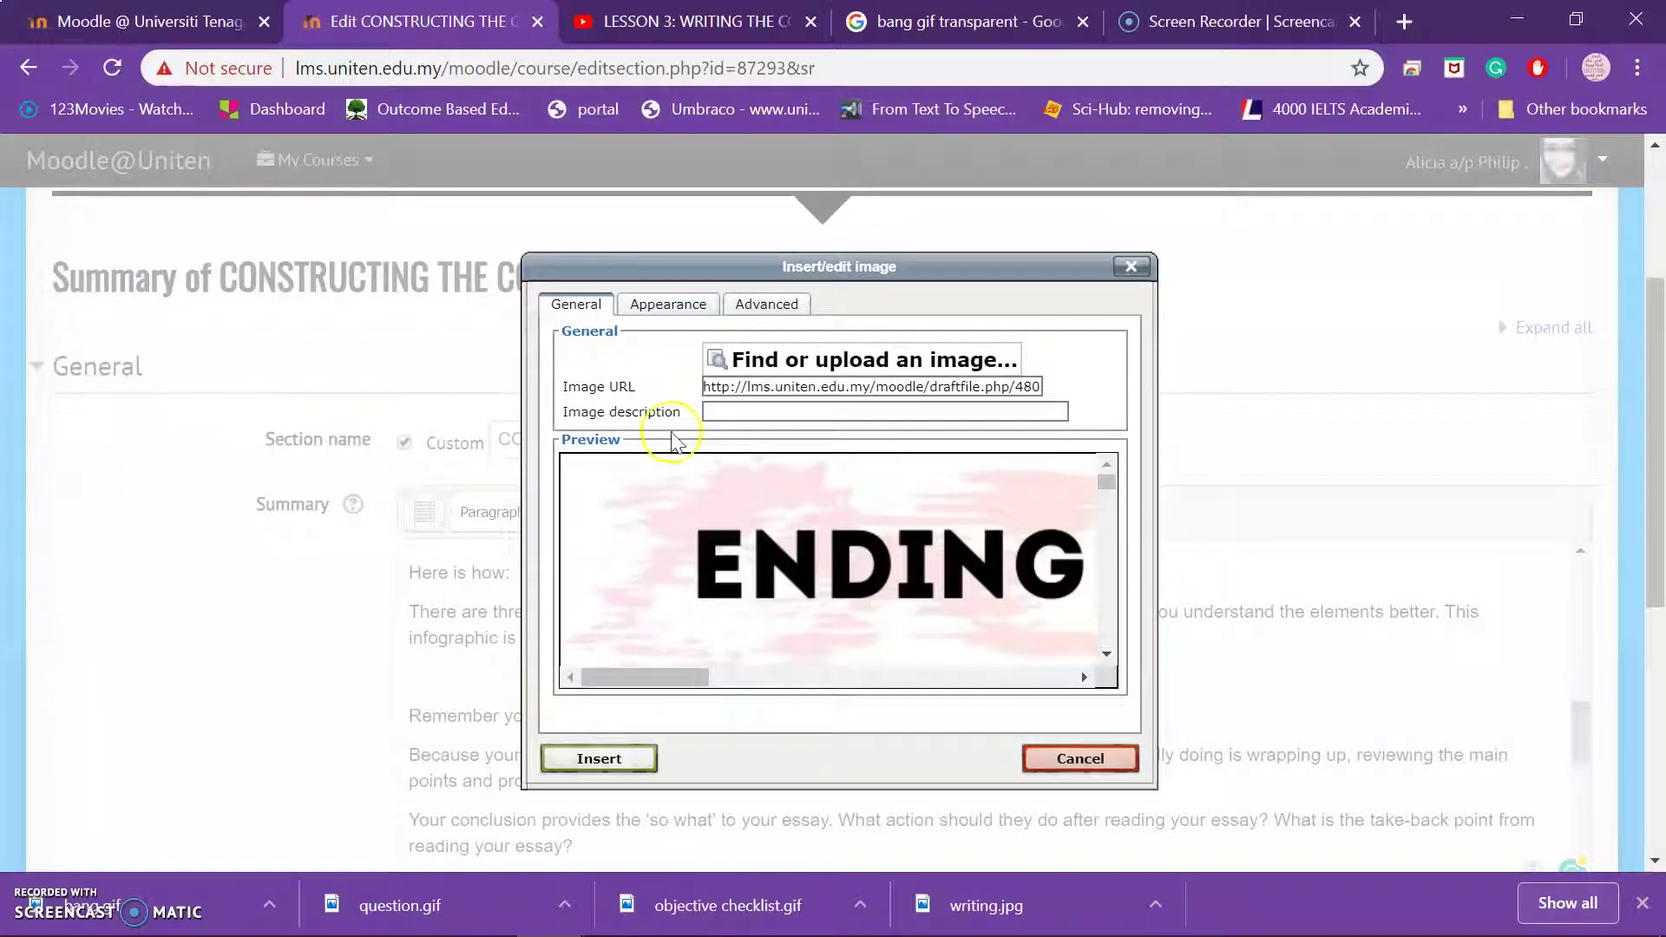
# Resize the infographic from 1587 to 500 wide (500×707) and insert it.
pyautogui.click(655, 314)
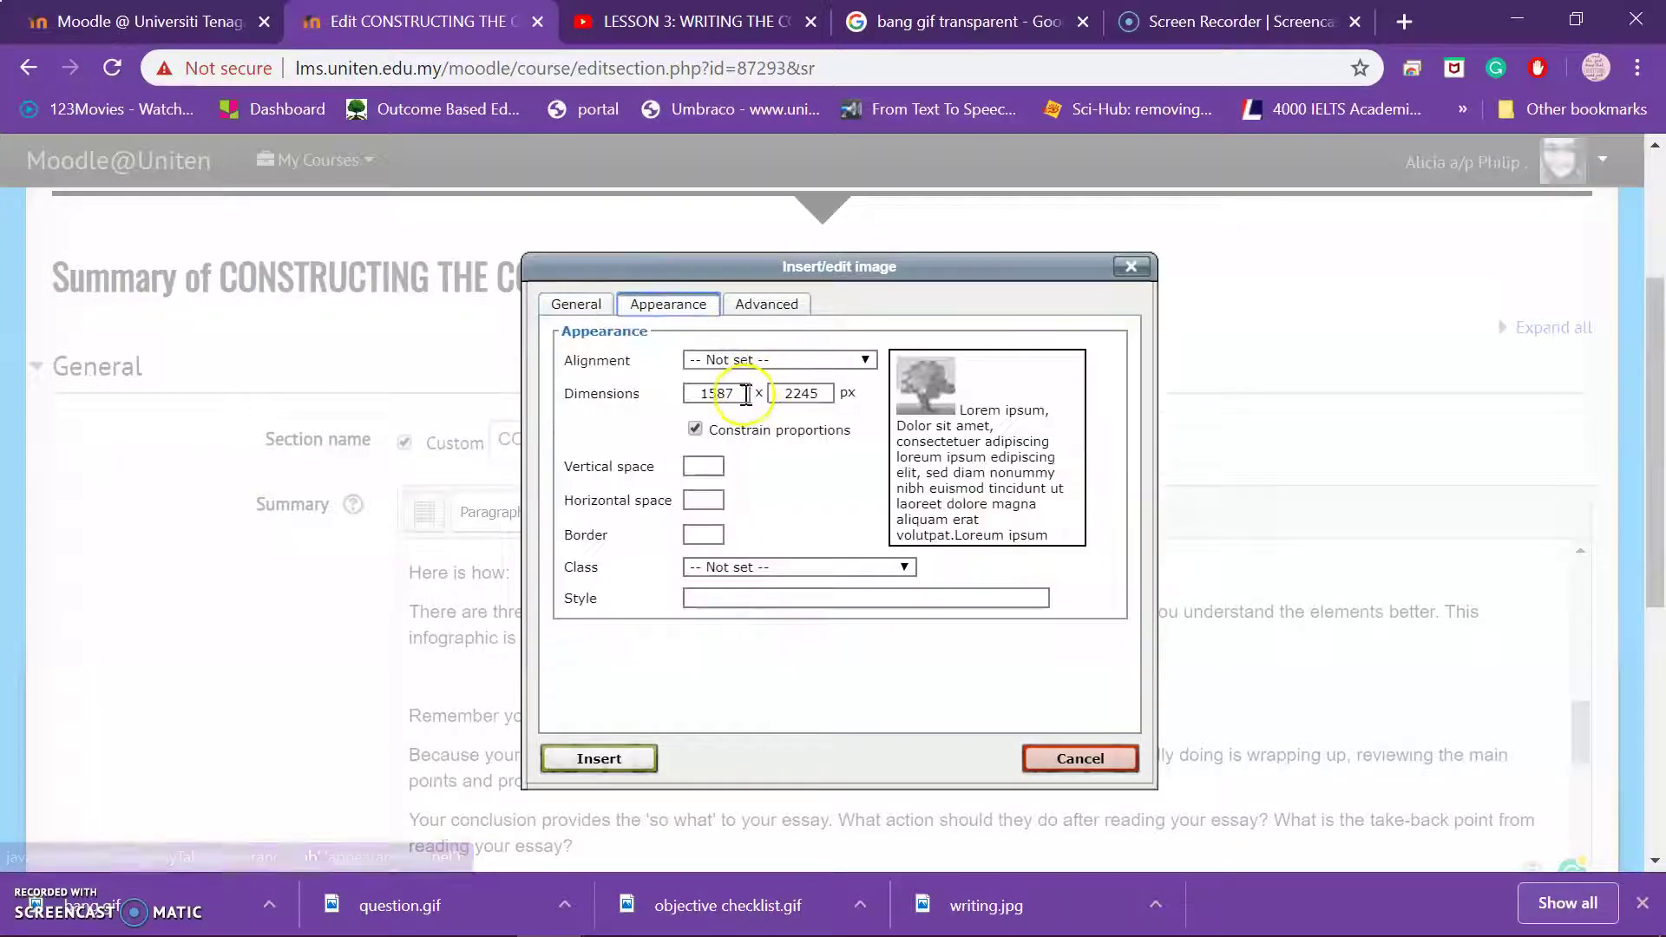
pyautogui.doubleClick(696, 395)
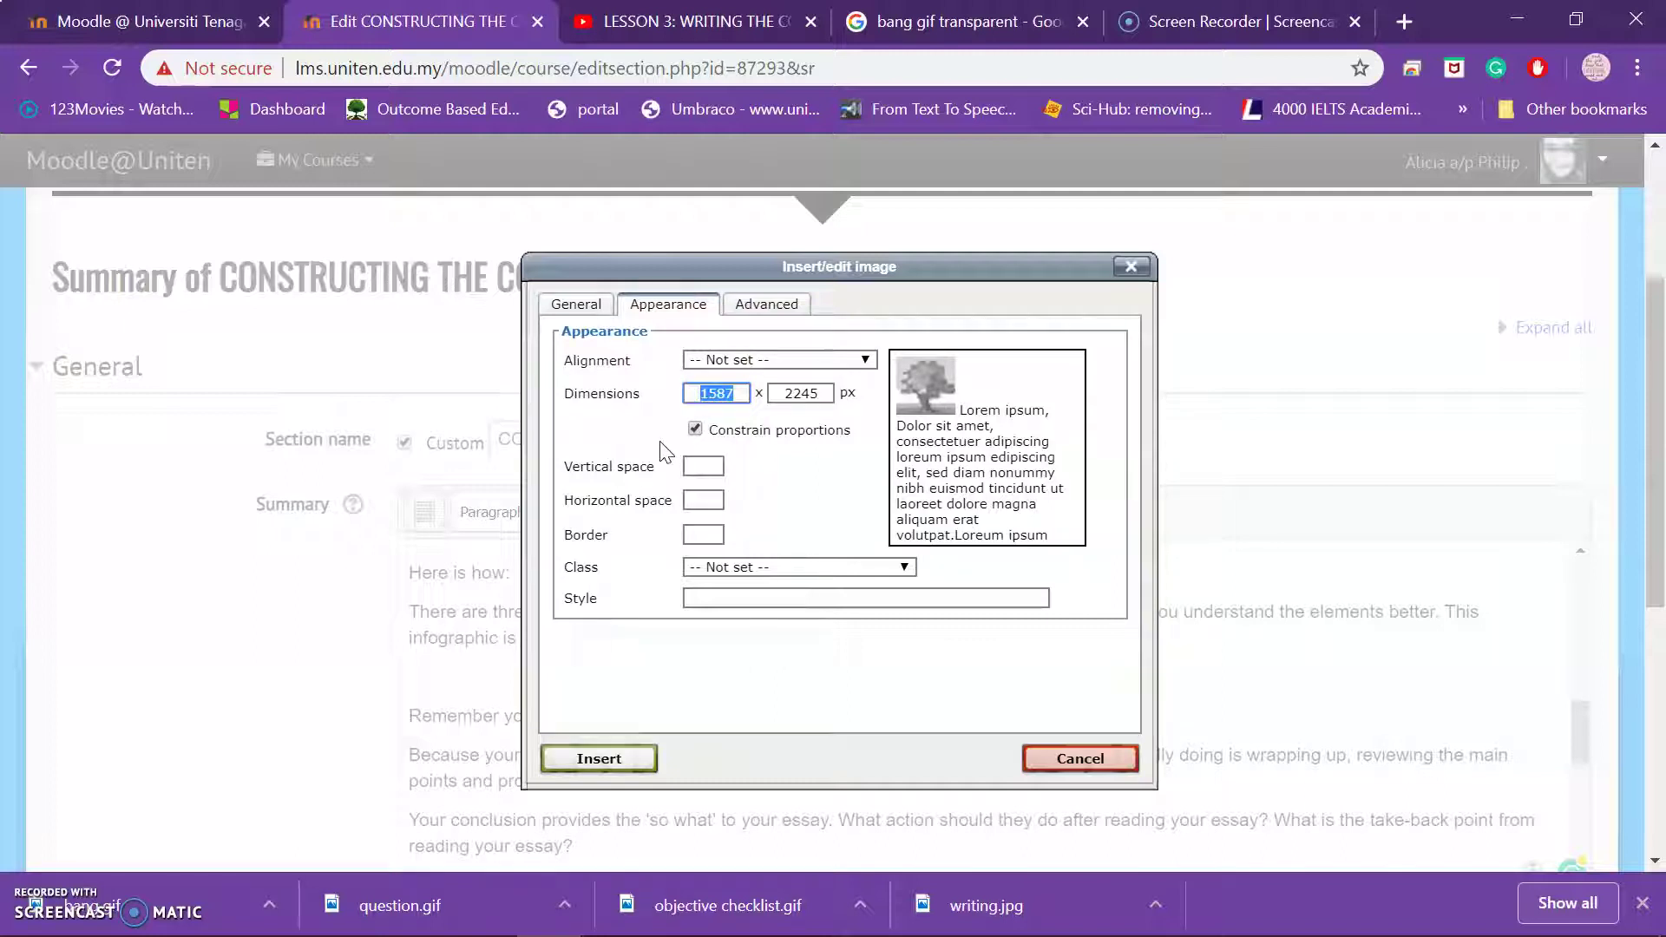
pyautogui.write('500')
pyautogui.click(624, 760)
pyautogui.click(761, 545)
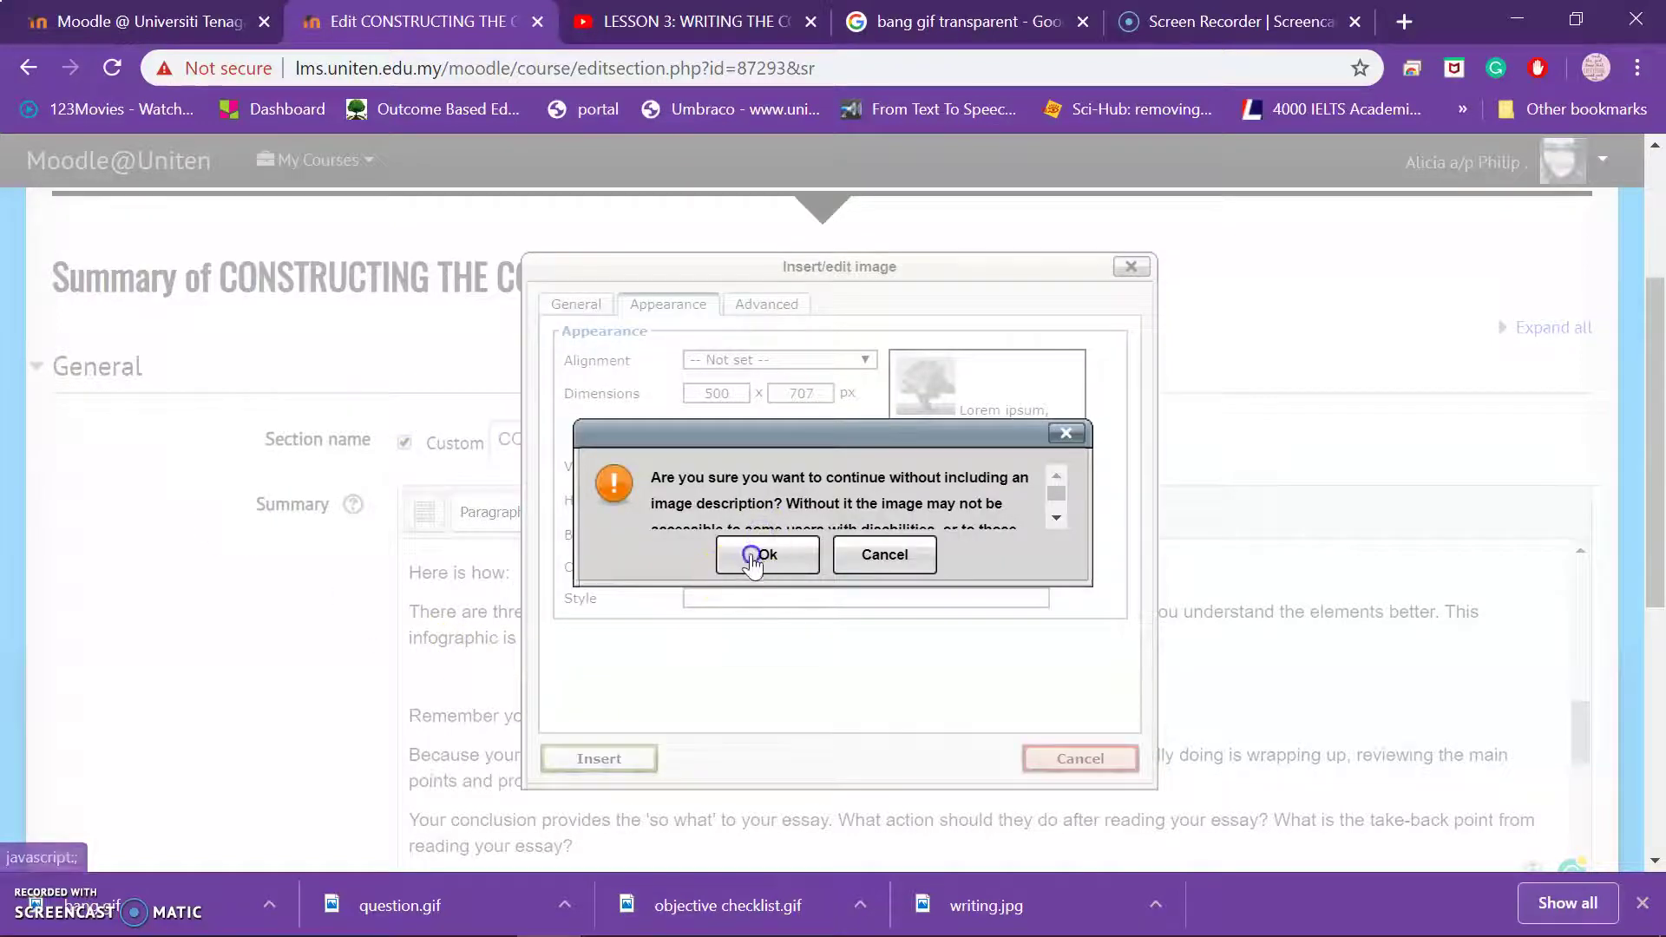
# Review the summary's inserted images, then switch to the LESSON 3 YouTube lecture tab.
pyautogui.scroll(1, 816, 781)
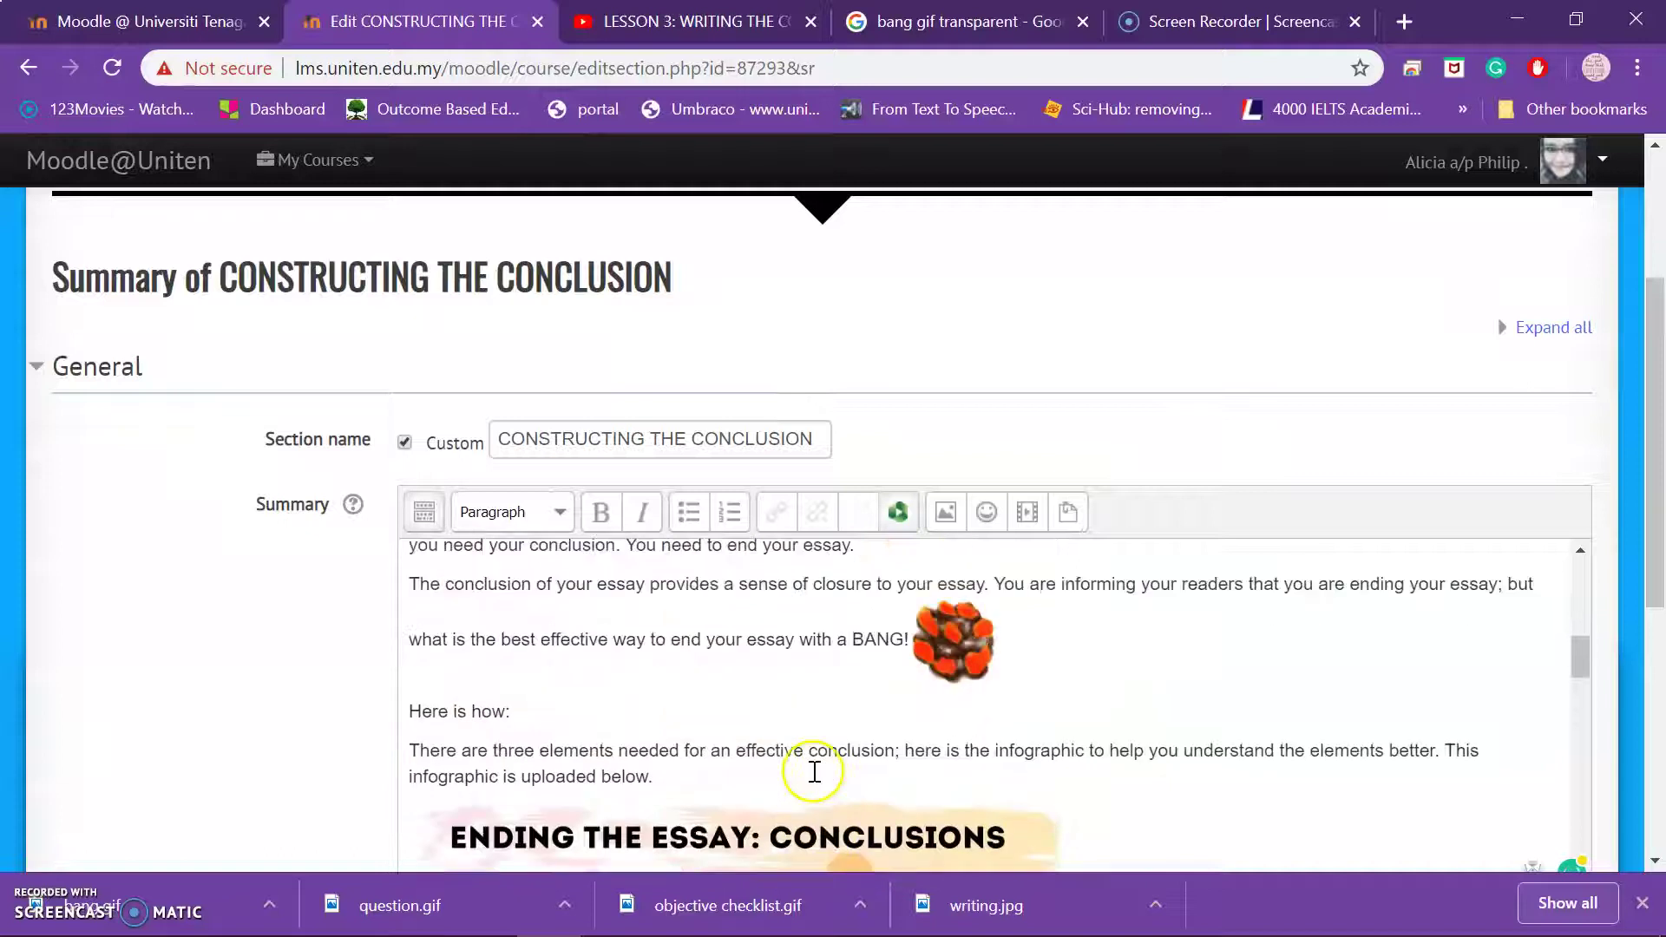
pyautogui.scroll(-10, 815, 771)
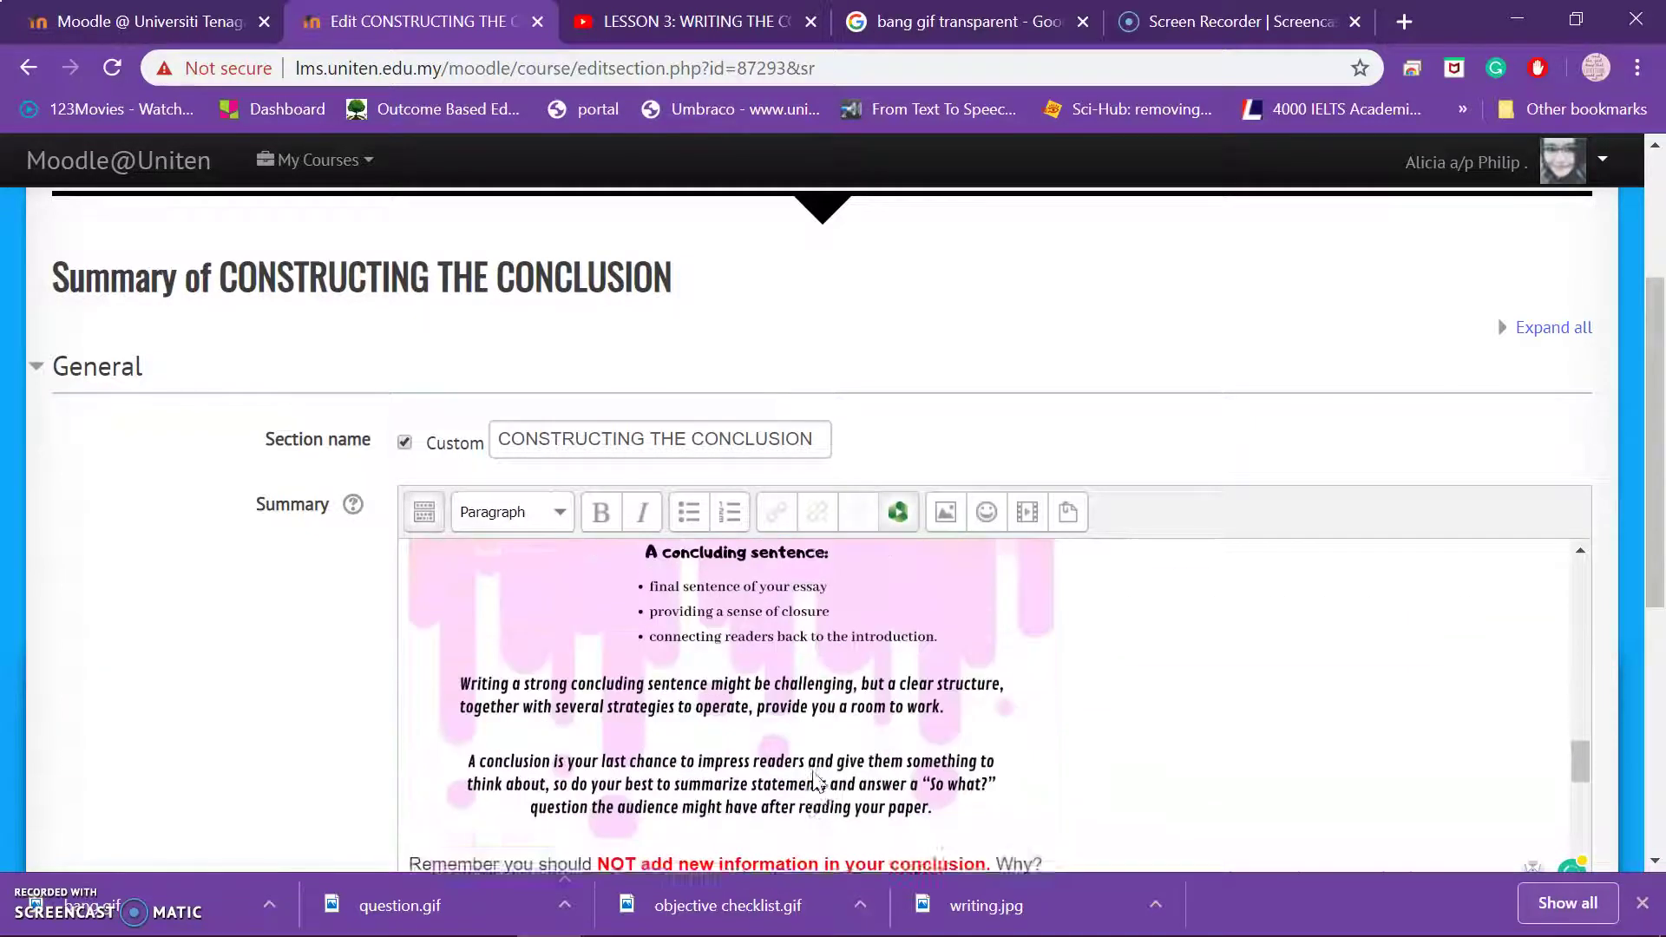
pyautogui.scroll(-2, 815, 771)
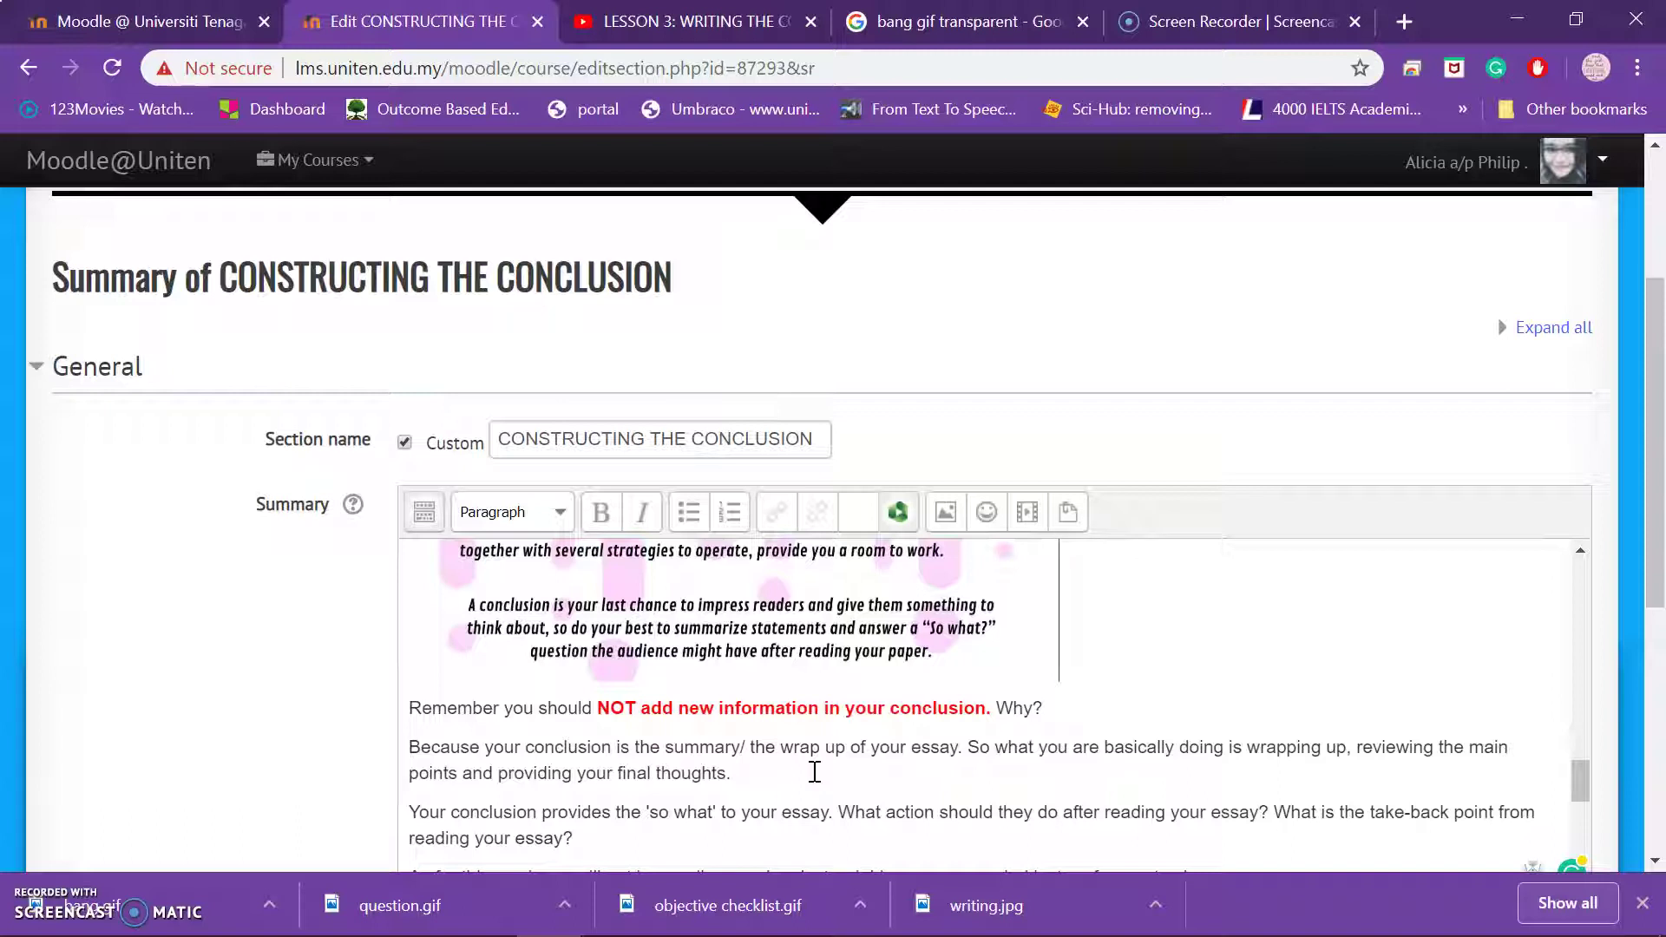
pyautogui.scroll(12, 814, 772)
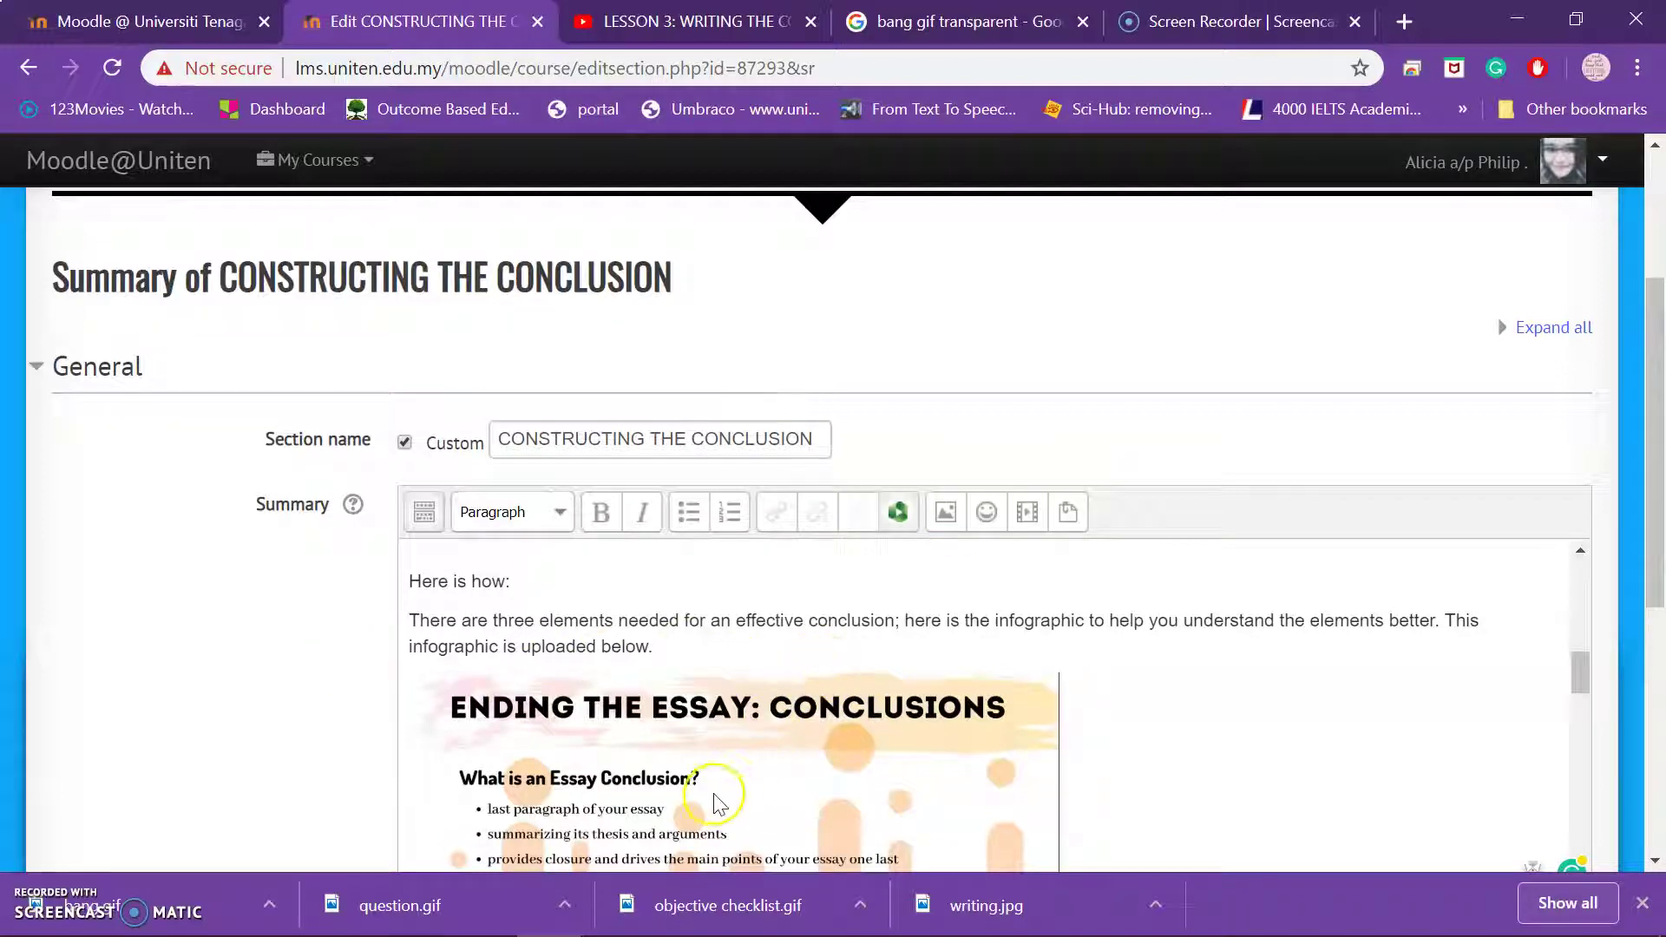
pyautogui.scroll(-3, 720, 794)
pyautogui.scroll(-8, 721, 805)
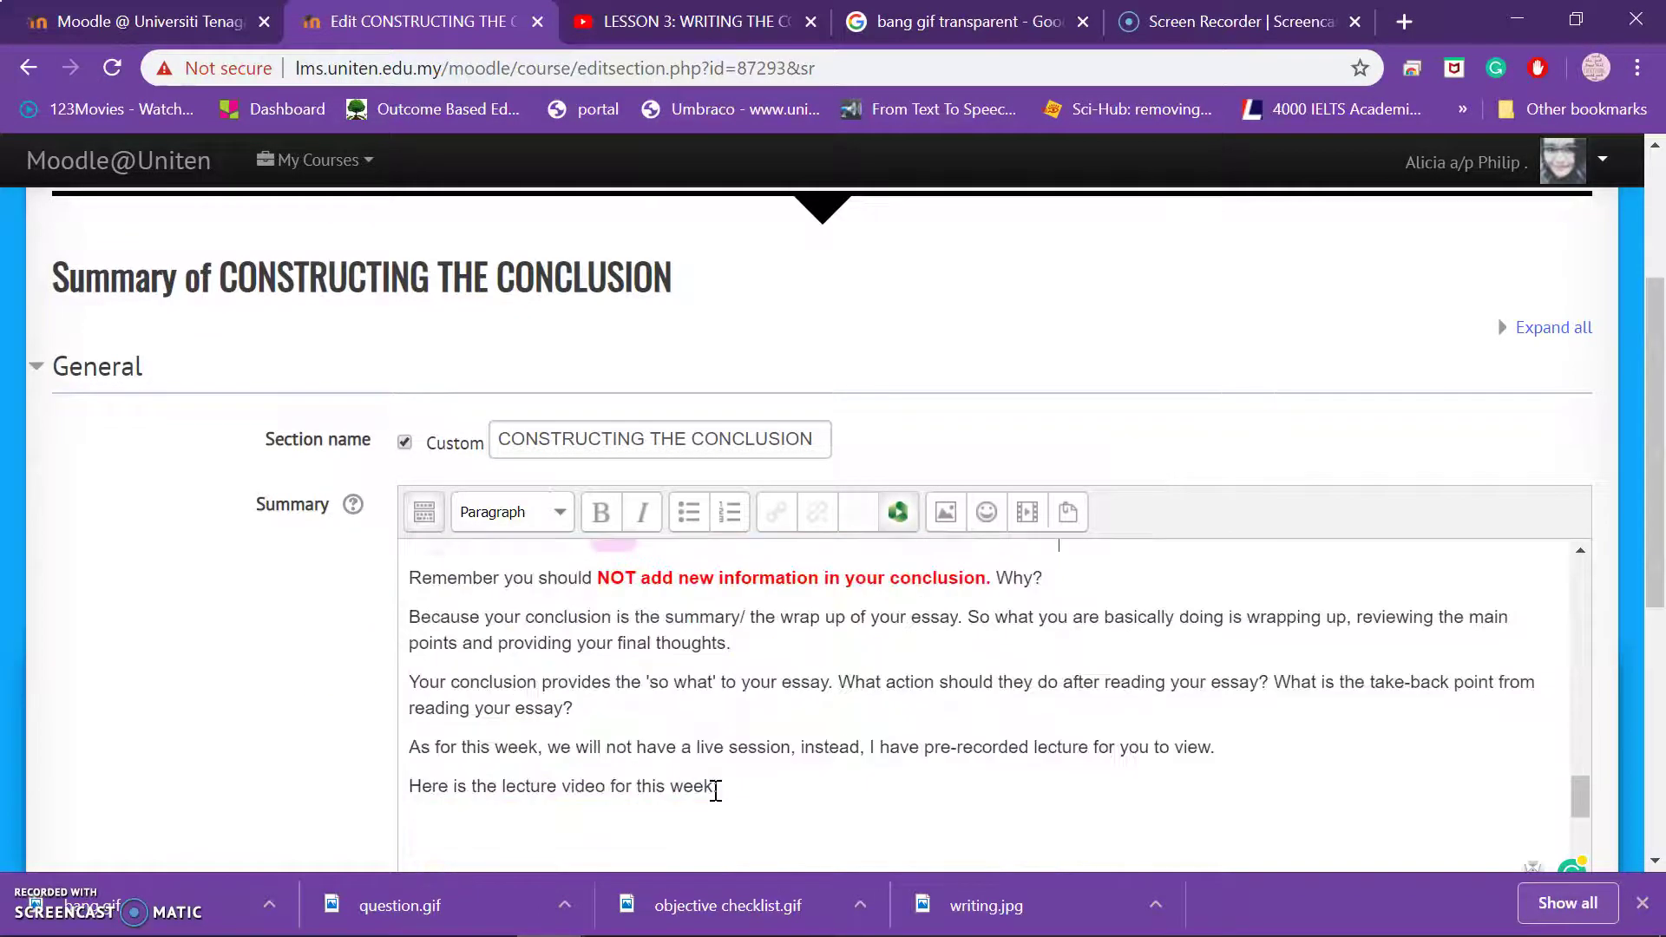
pyautogui.scroll(-2, 716, 791)
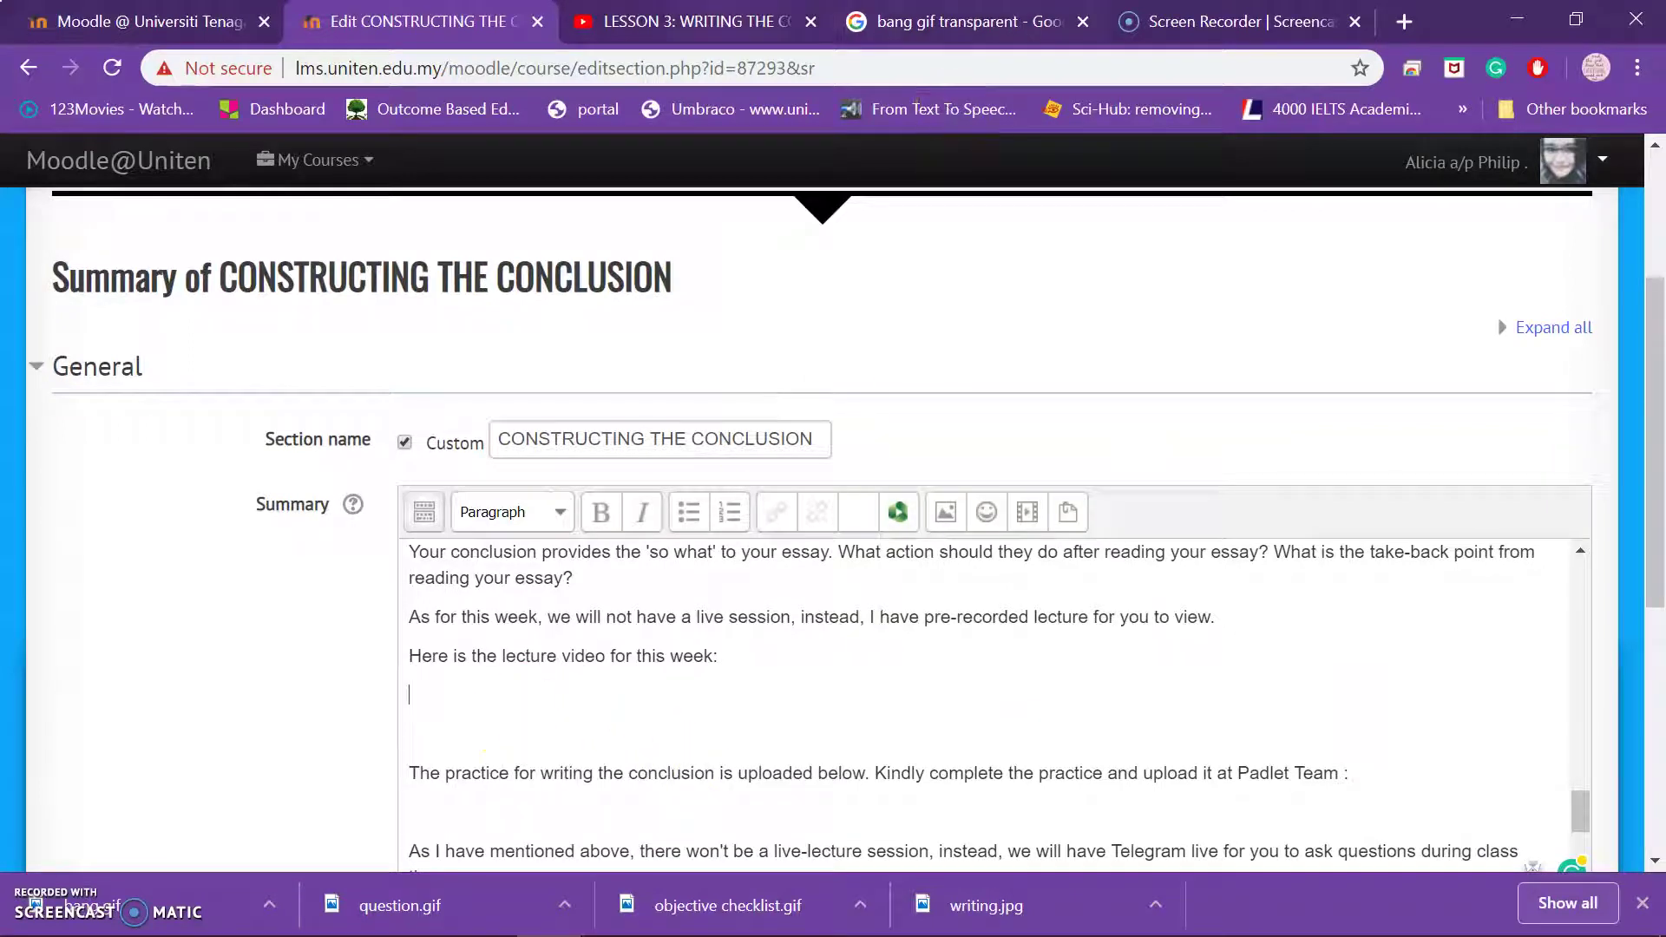
pyautogui.click(686, 20)
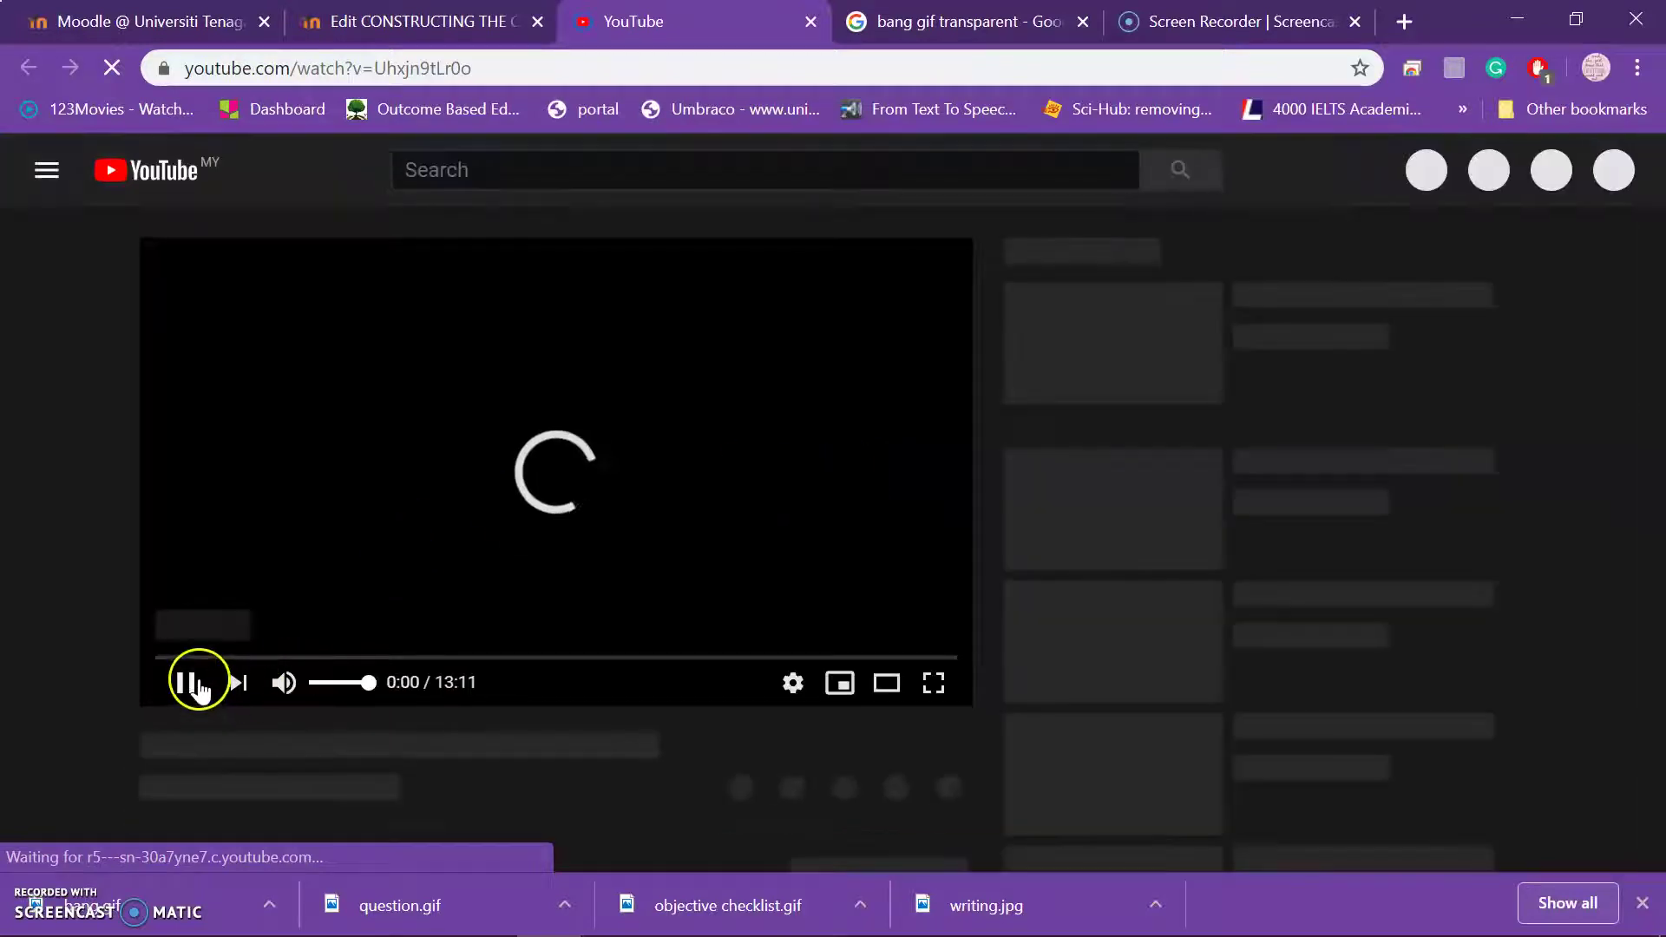
# Pause the LESSON 3 lecture and copy its 560×315 YouTube embed iframe code.
pyautogui.click(185, 682)
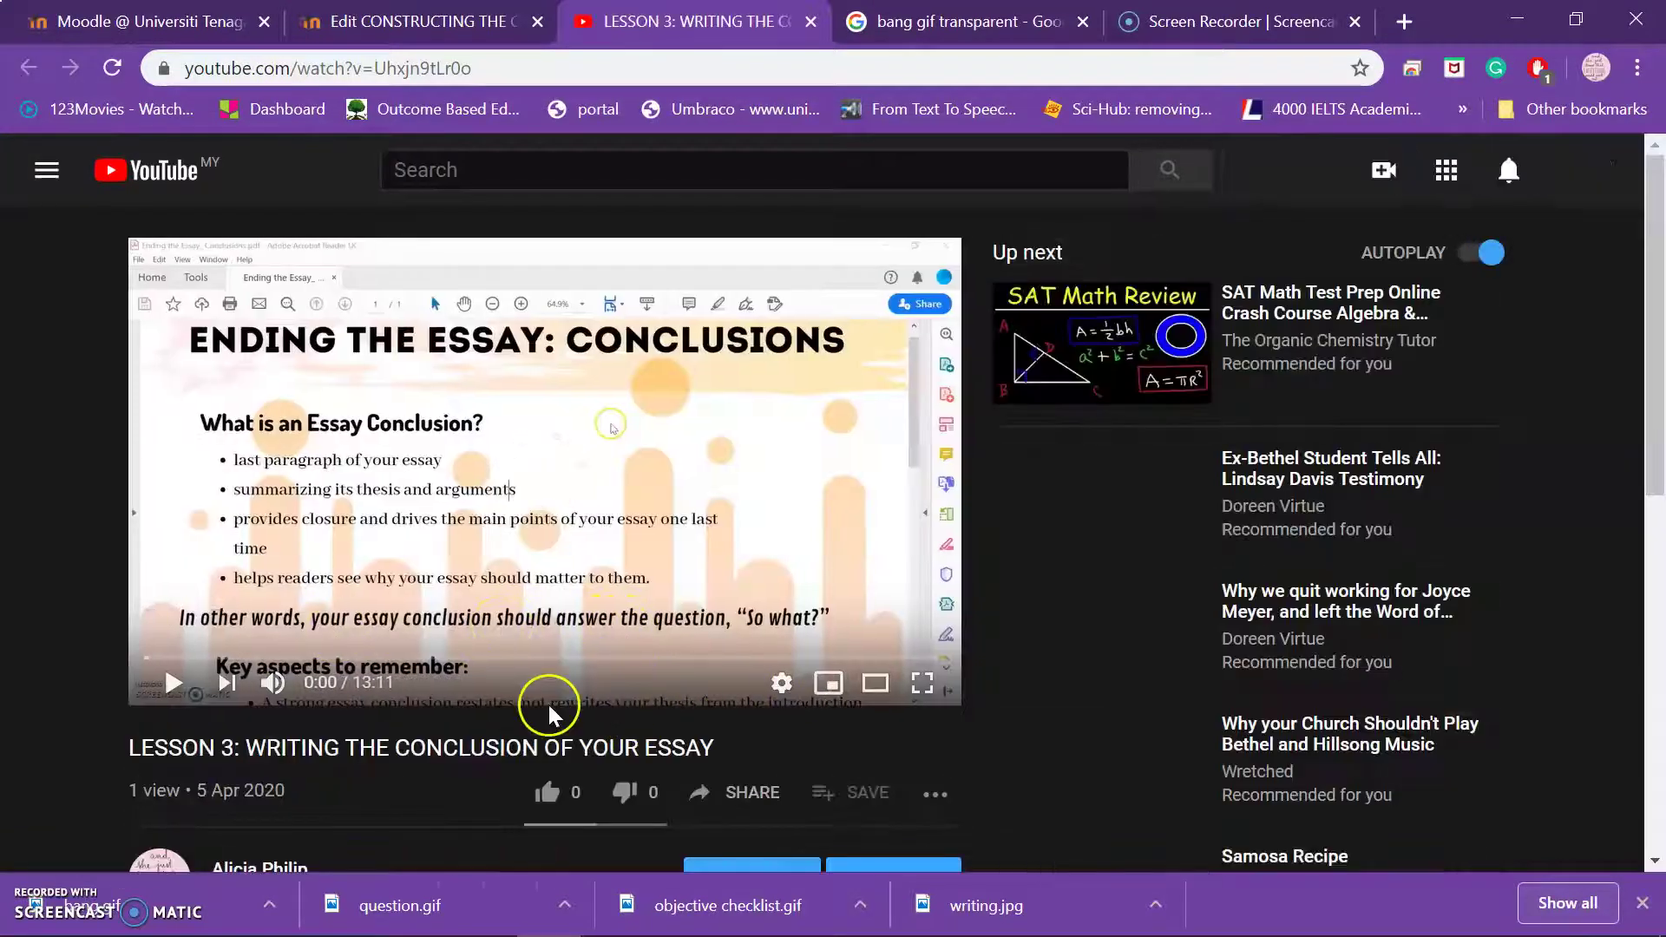
pyautogui.click(736, 803)
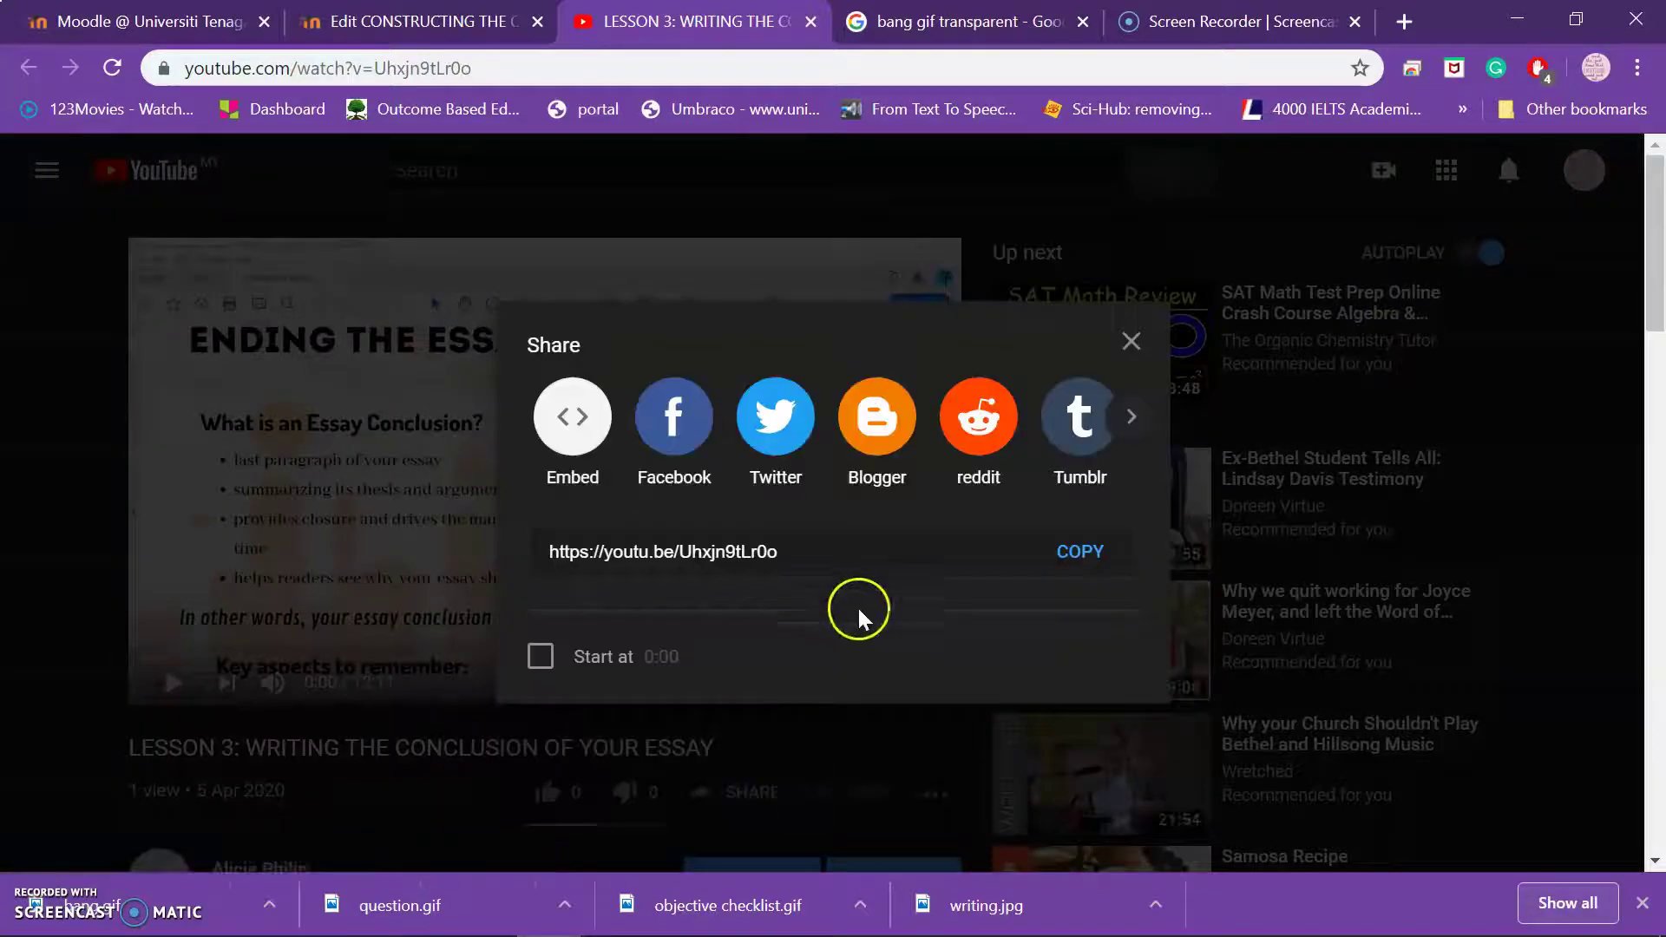
pyautogui.click(561, 427)
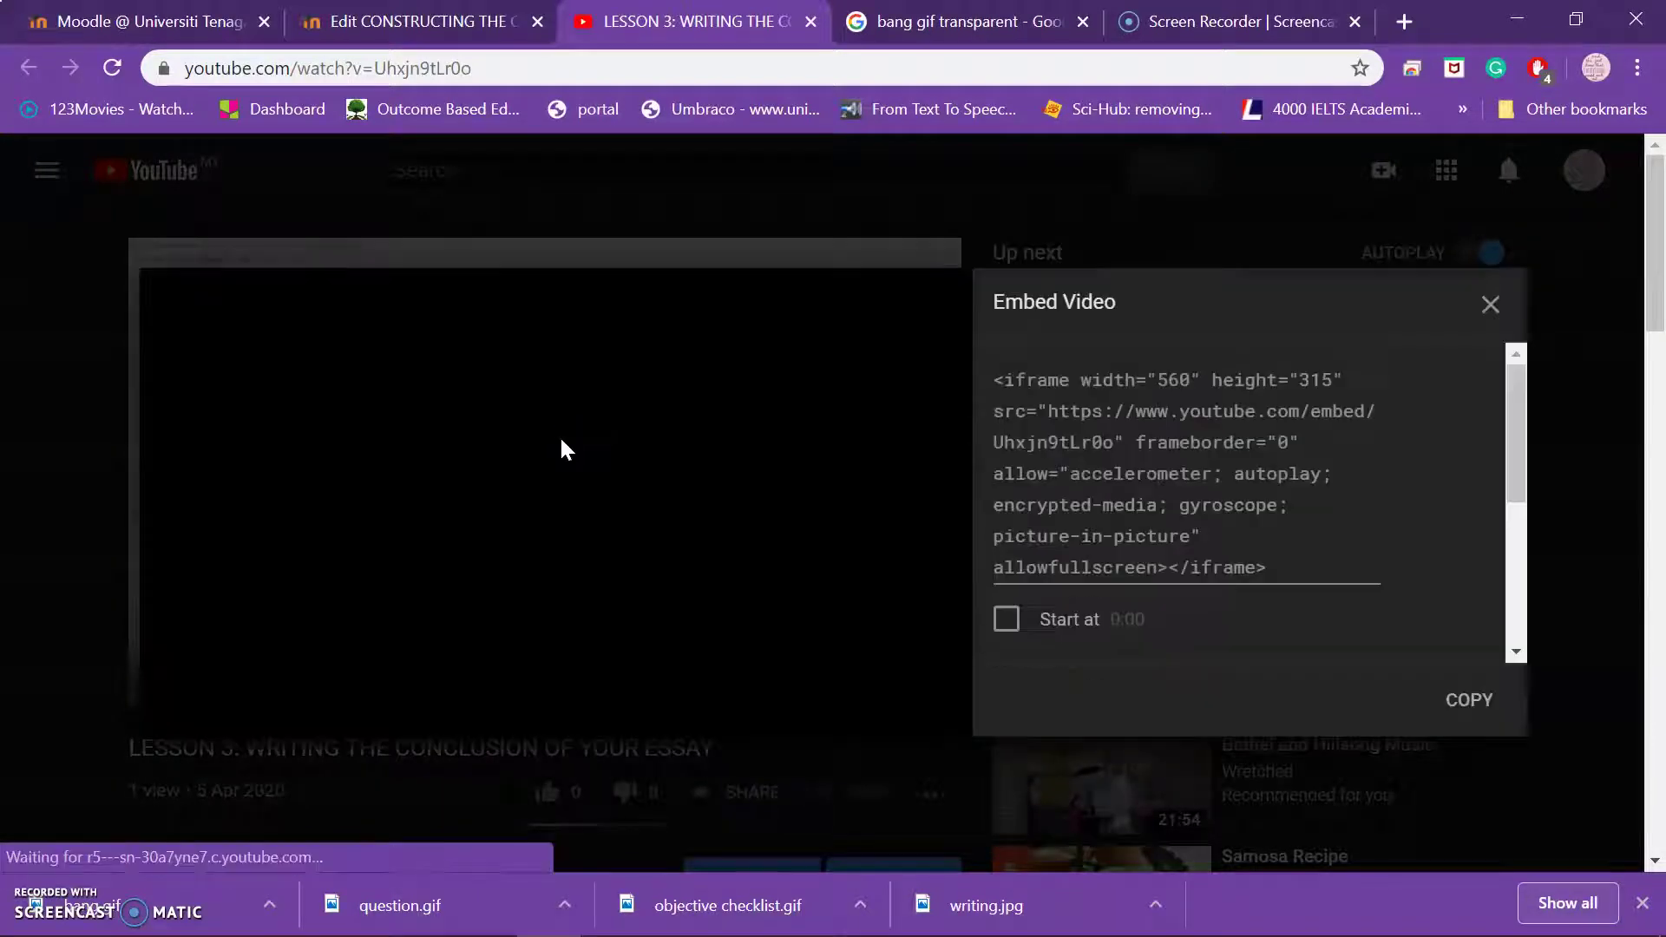
pyautogui.click(1473, 710)
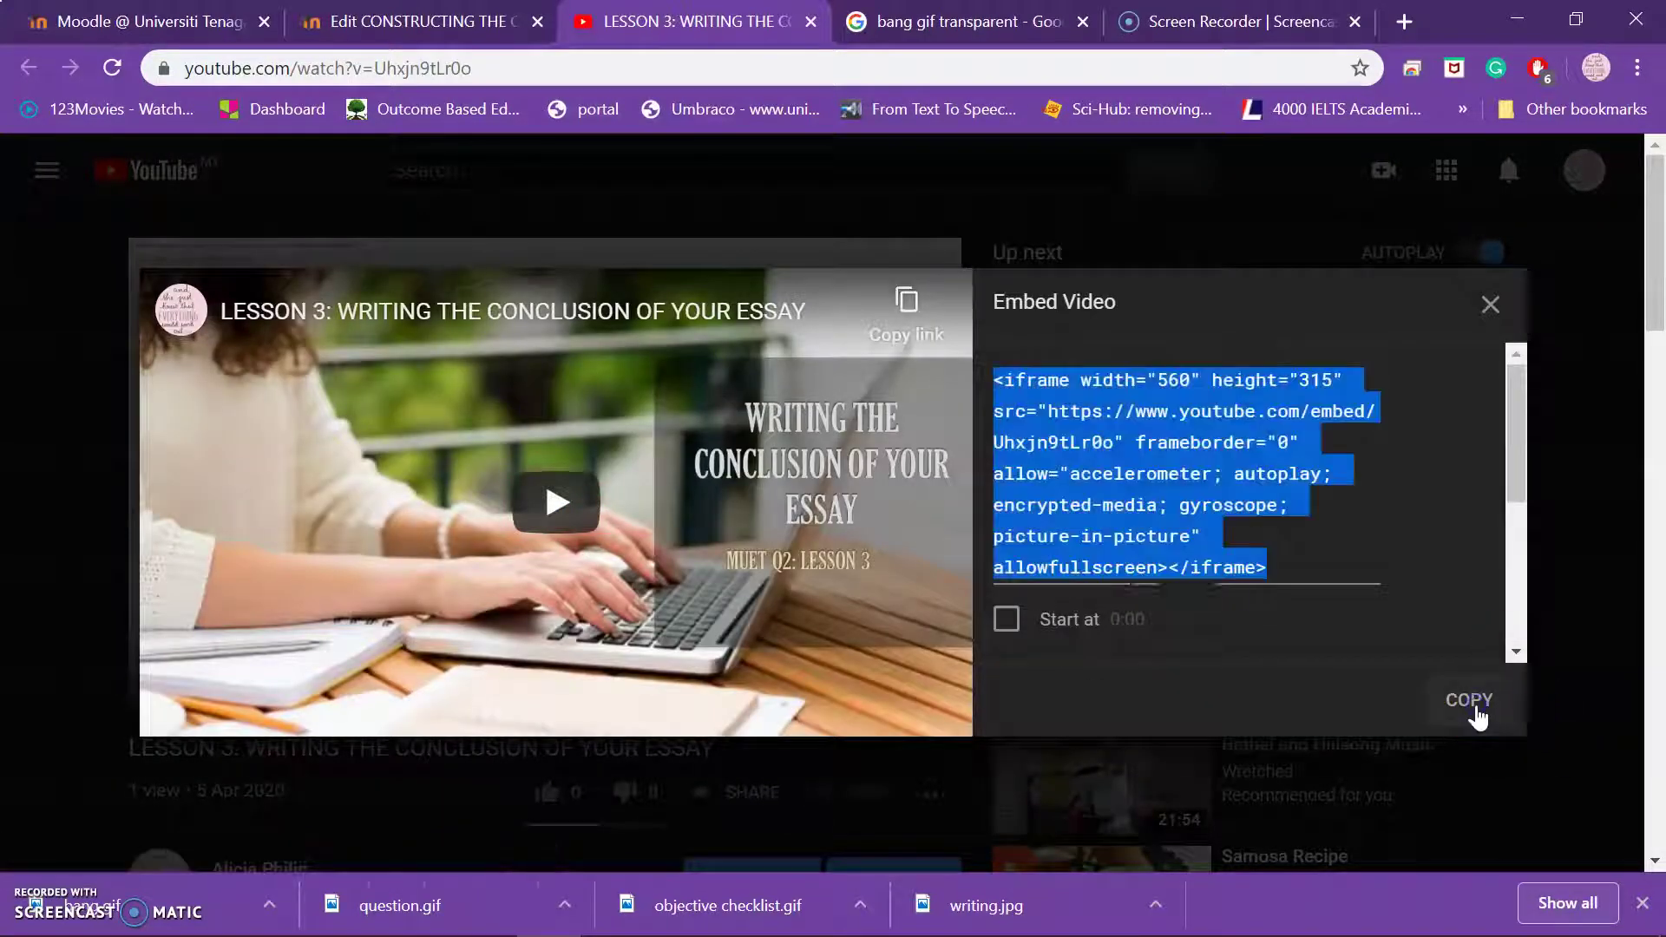
# Paste the YouTube iframe into the HTML source after the lecture video line and update.
pyautogui.click(446, 15)
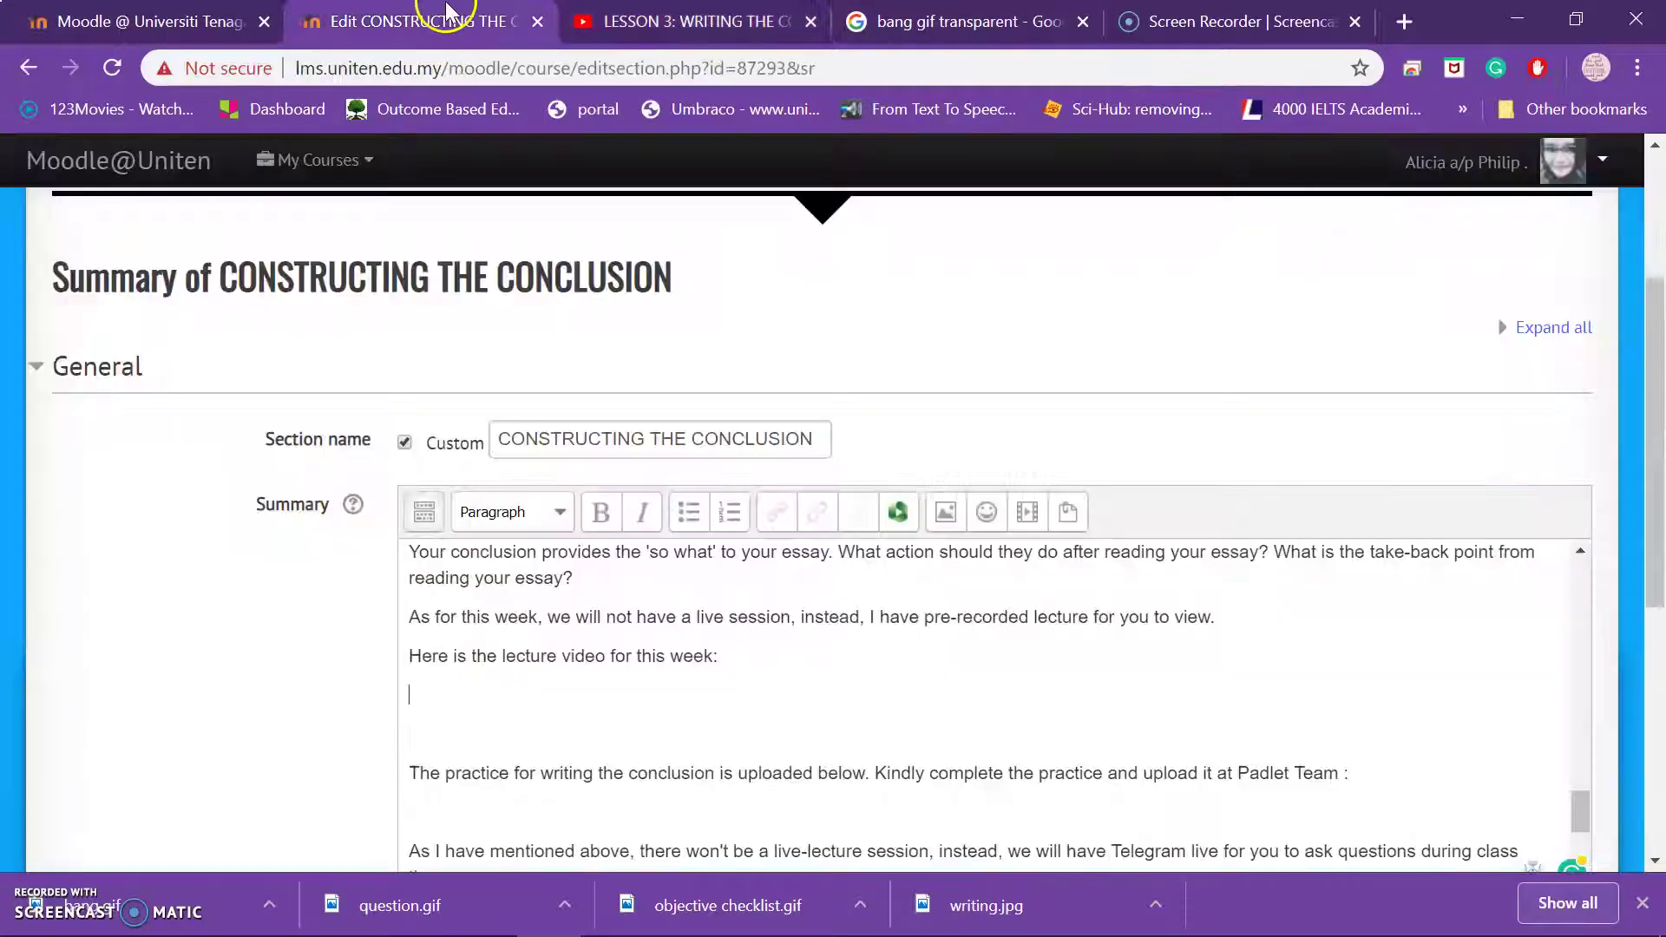
pyautogui.click(424, 514)
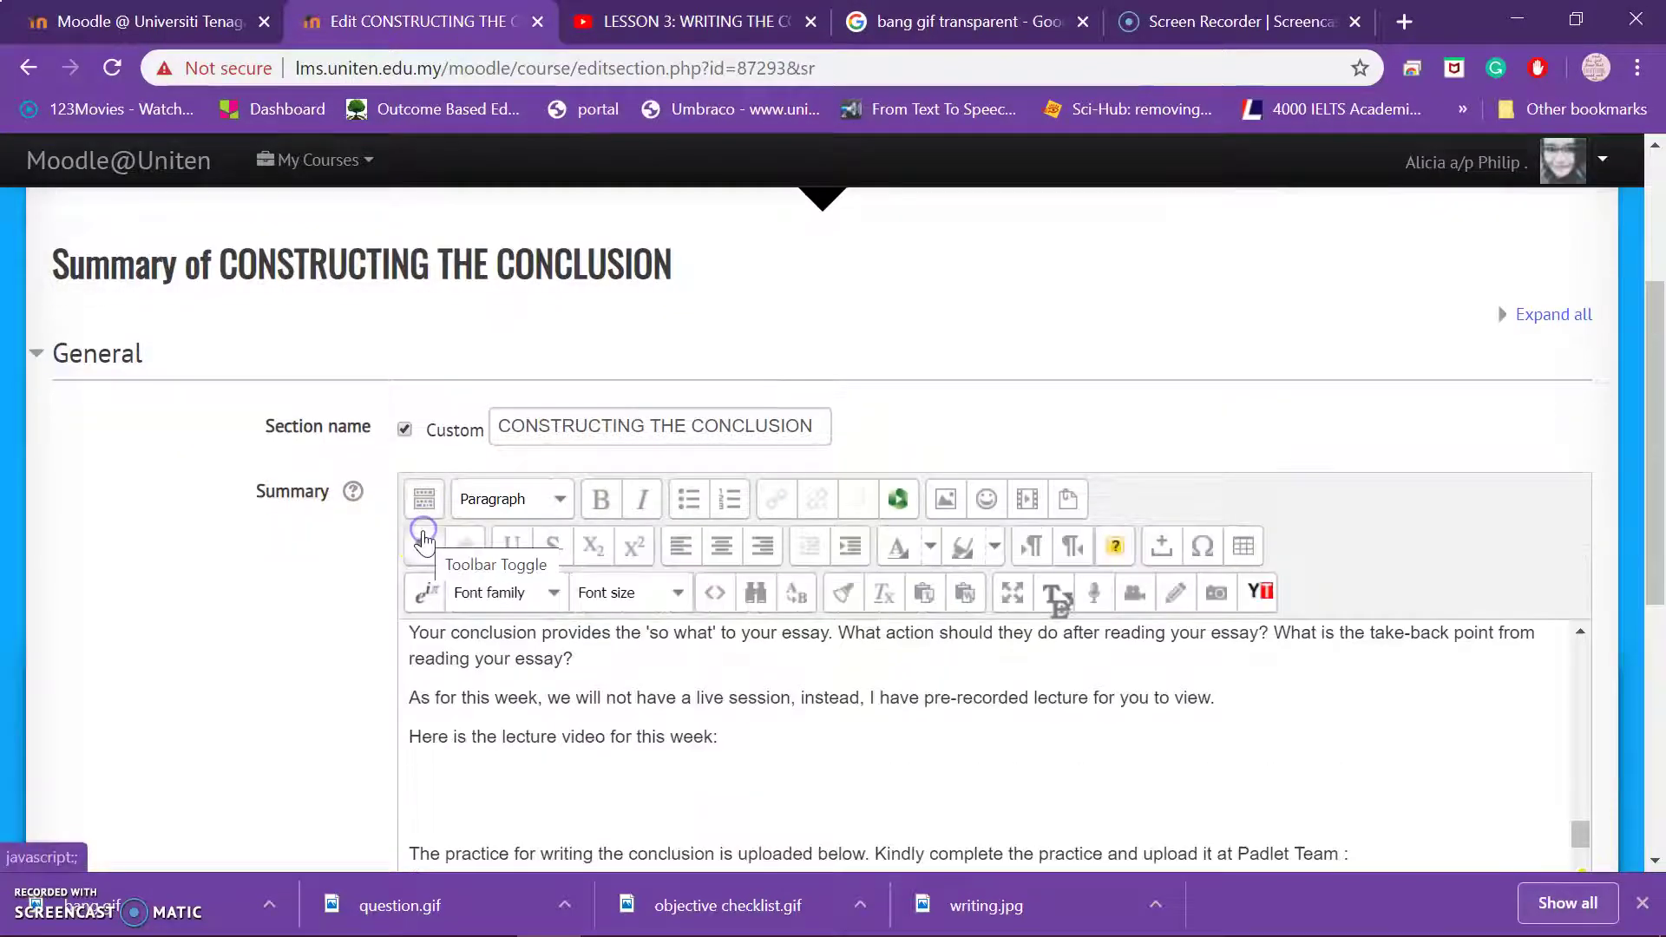
pyautogui.click(715, 594)
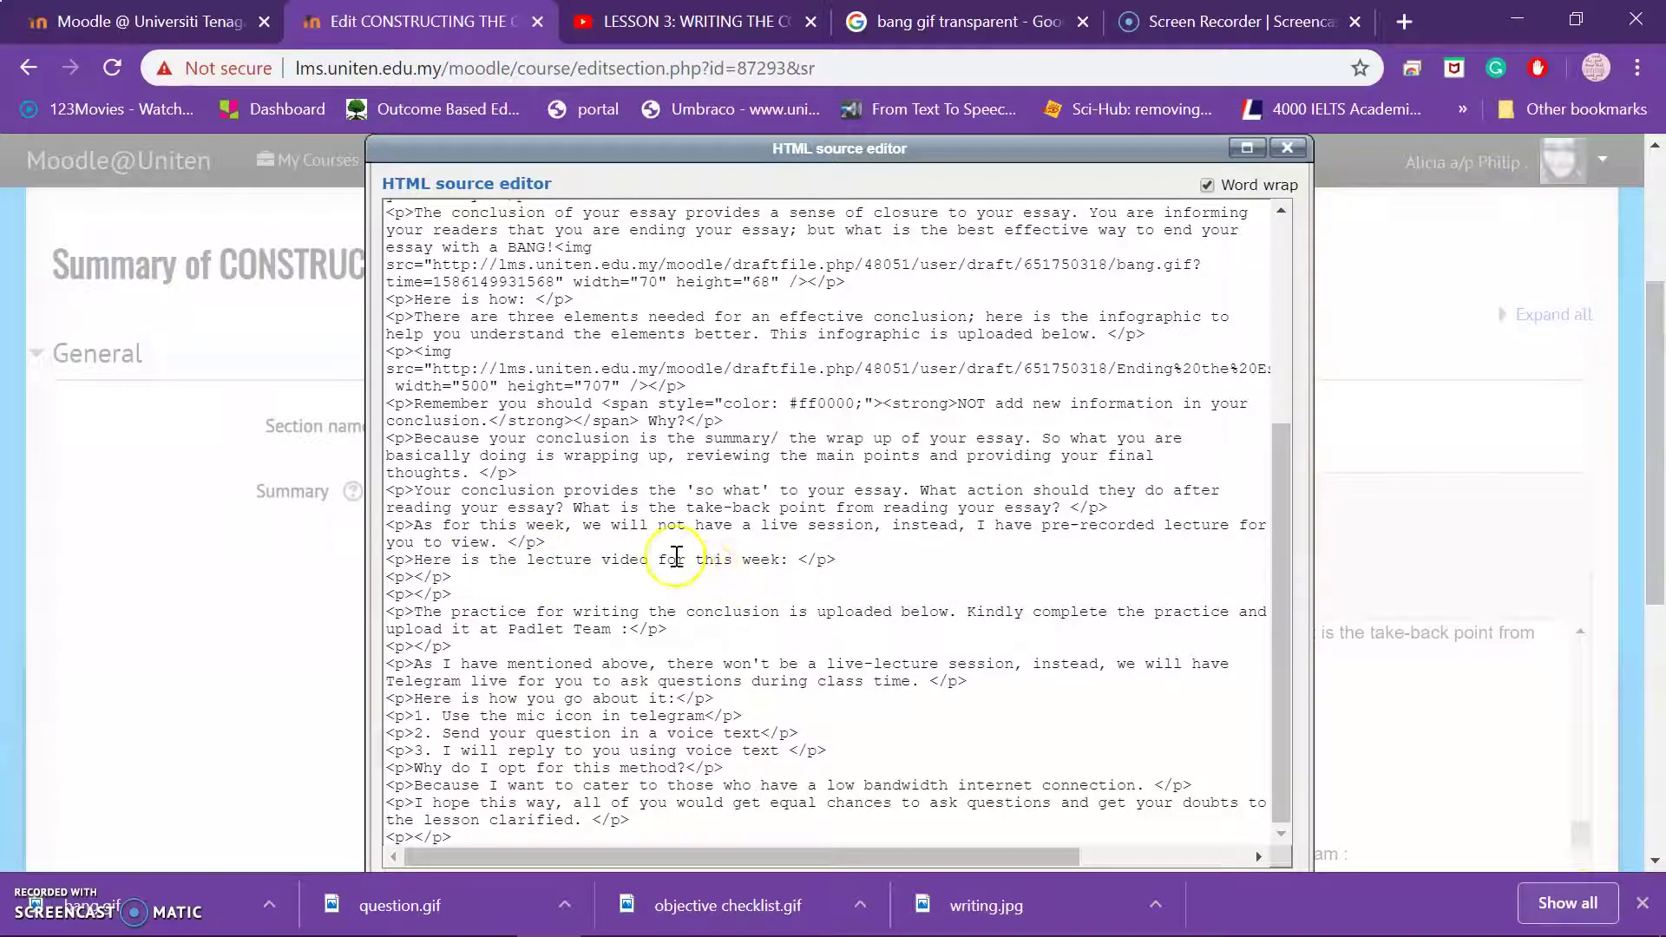
pyautogui.click(604, 581)
pyautogui.press('Return')
pyautogui.press('Return')
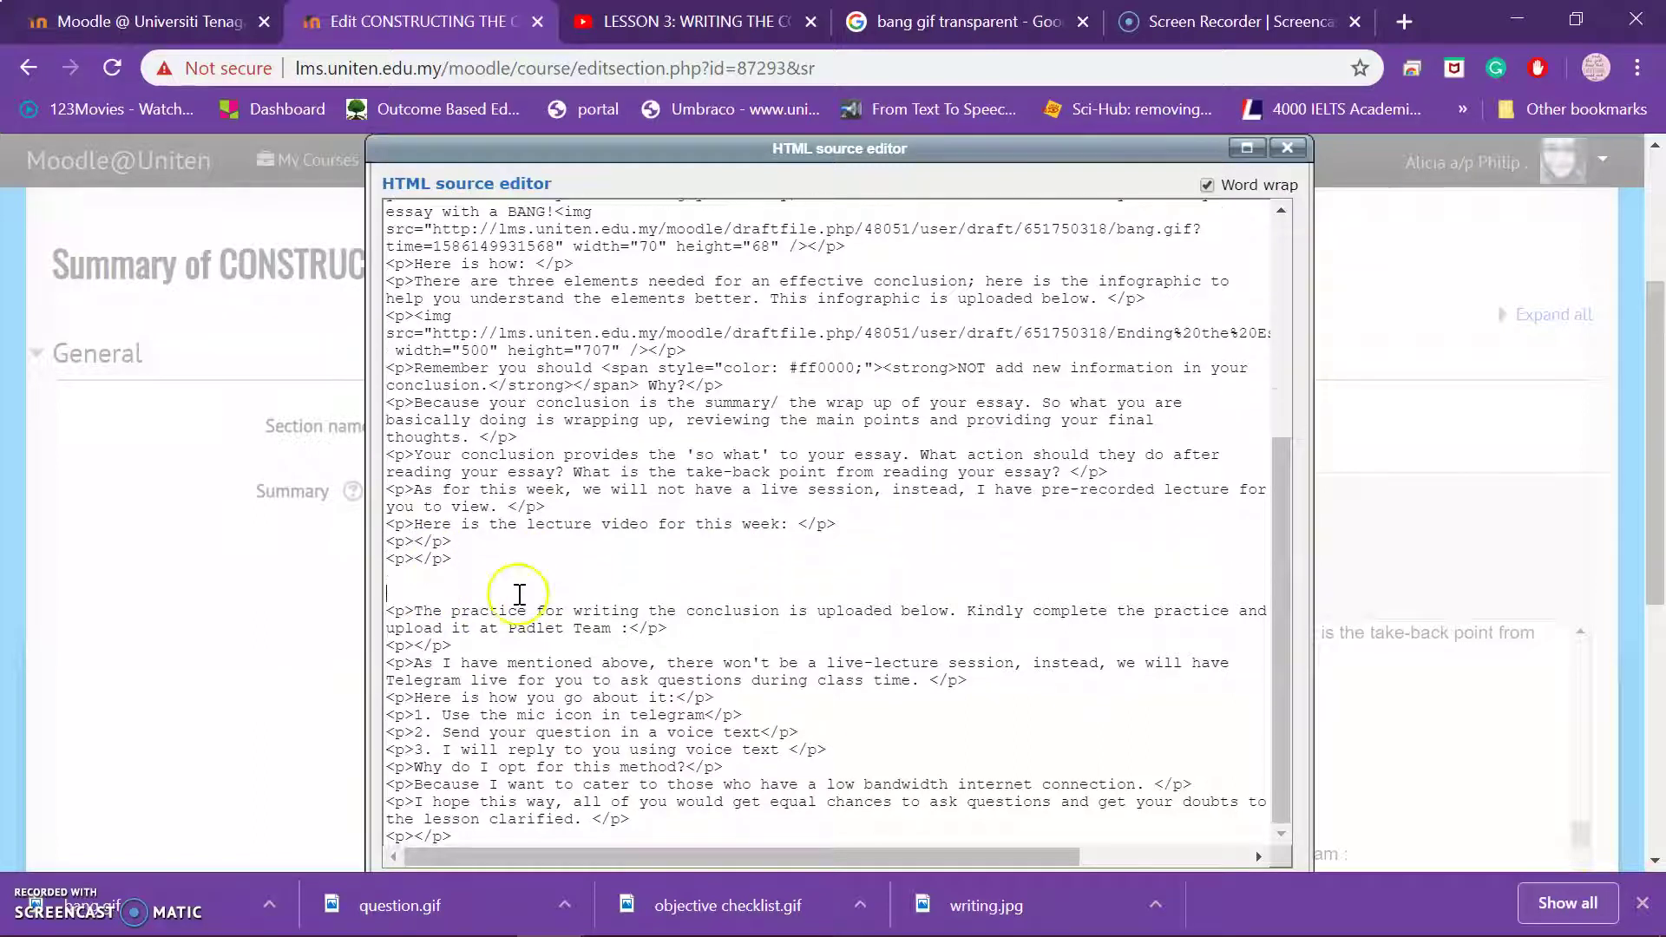
pyautogui.moveTo(456, 564); pyautogui.dragTo(381, 548)
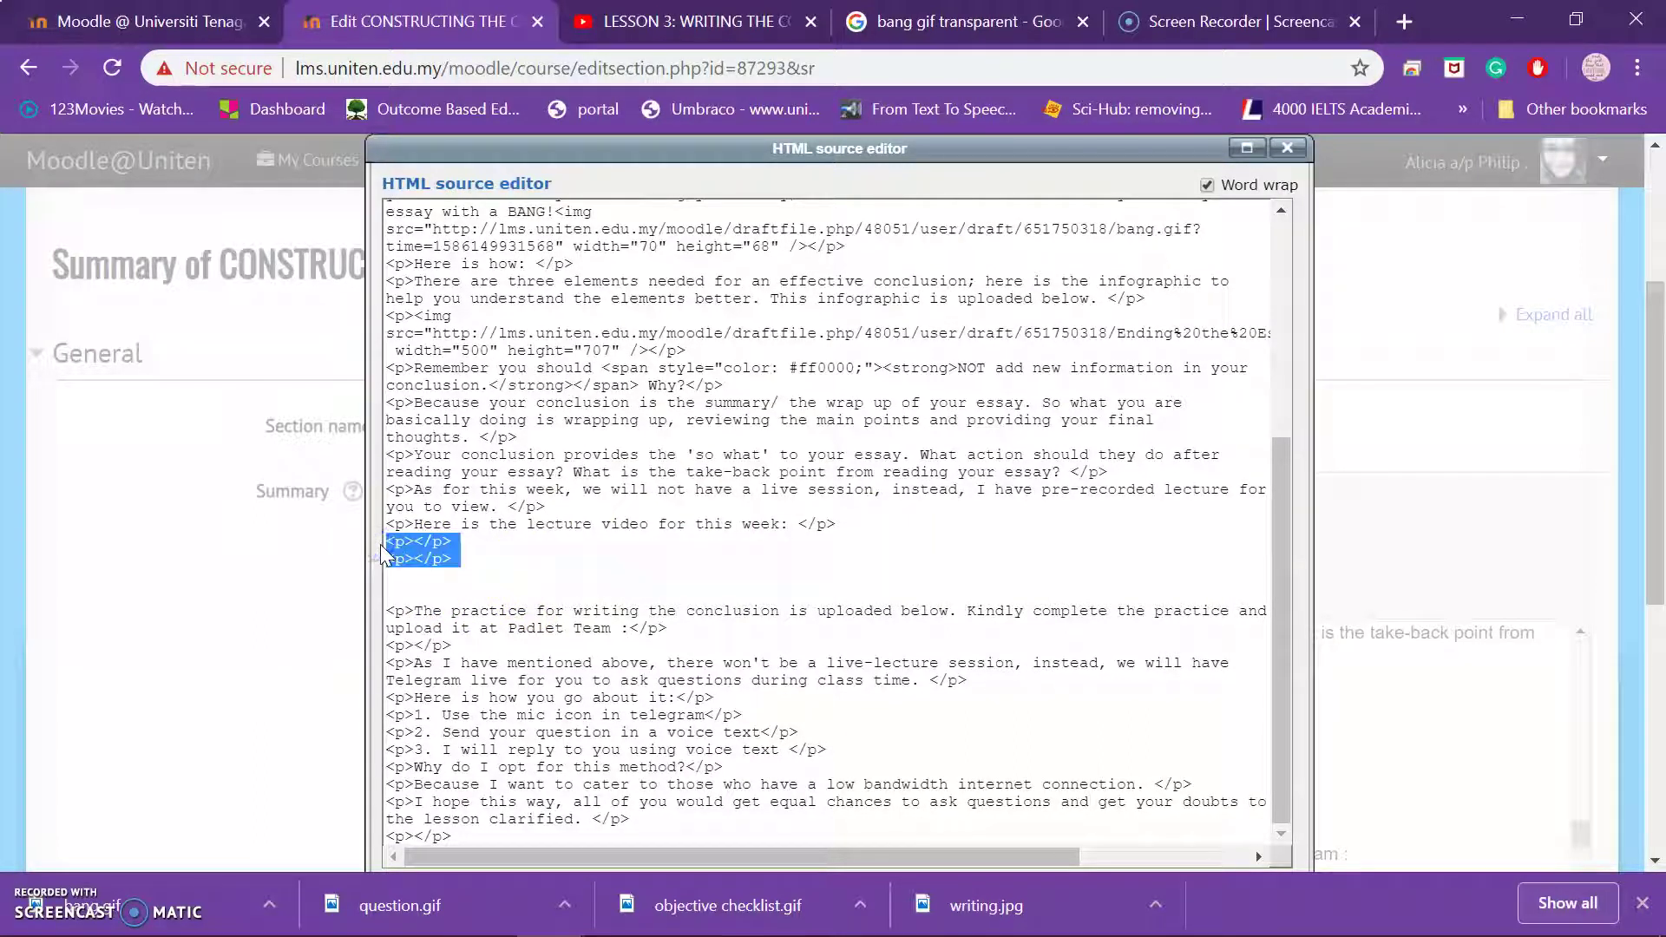
pyautogui.press('BackSpace')
pyautogui.click(424, 583)
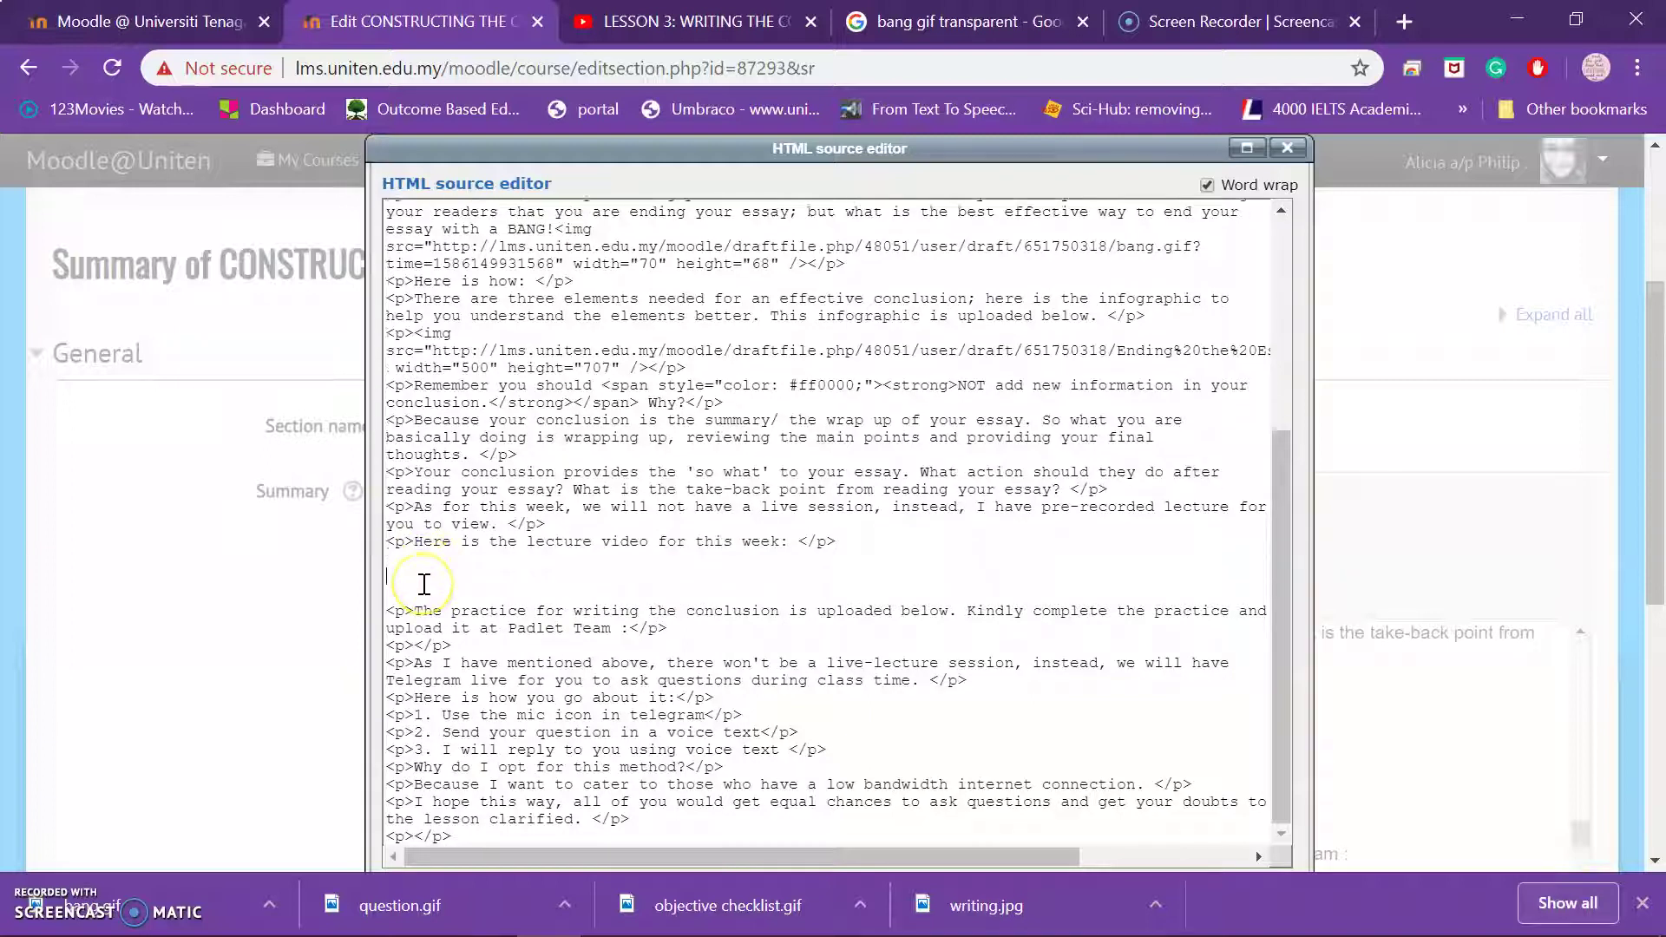
pyautogui.press('Return')
pyautogui.press('Return')
pyautogui.press('Return')
pyautogui.press('Return')
pyautogui.press('Return')
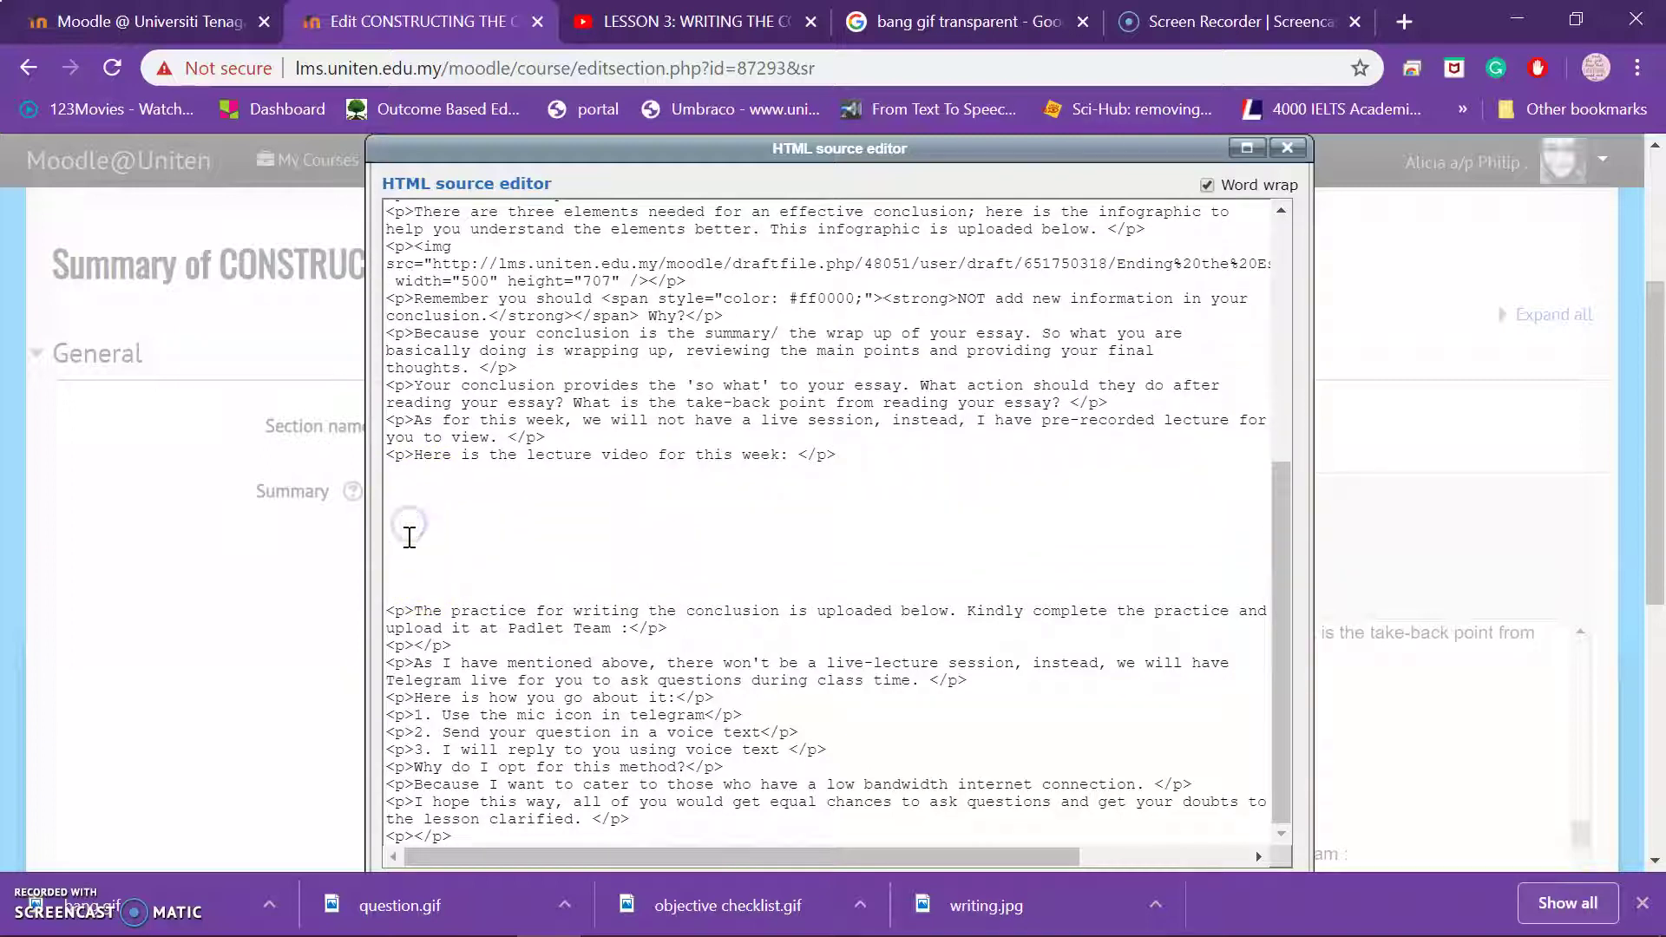
pyautogui.write('<iframe width="560" height="315" src="https://www.youtube.com/embed/Uhxjn9tLr0o" frameborder="0" allow="accelerometer; autoplay; encrypted-media; gyroscope; picture-in-picture" allowfullscreen></iframe>')
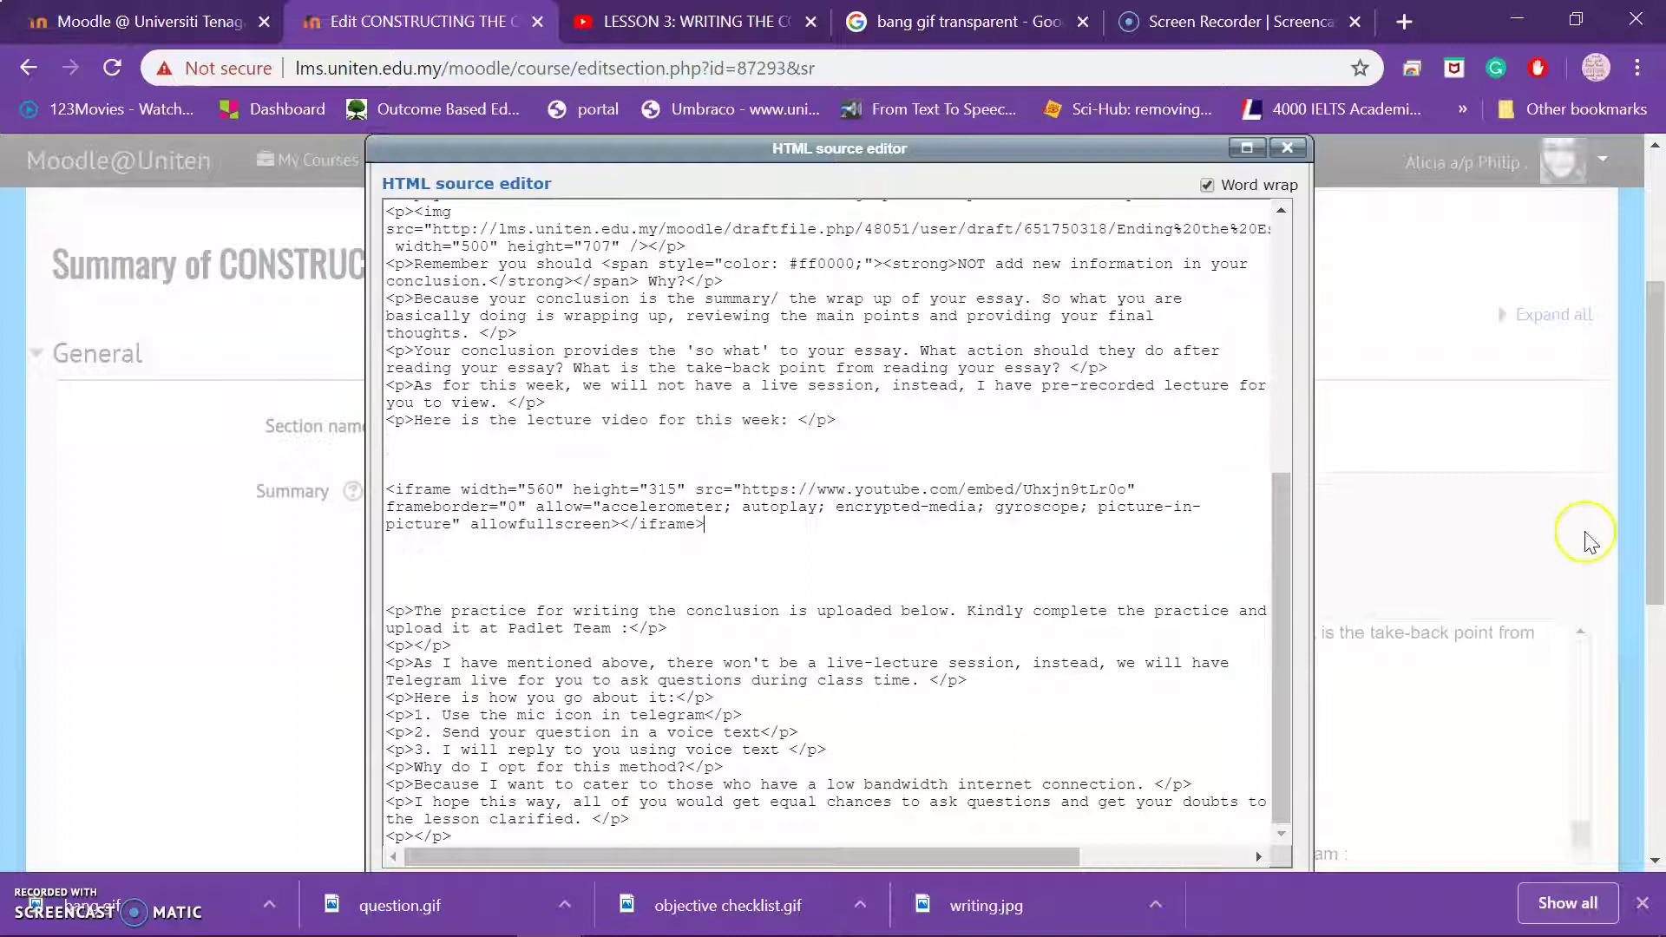
pyautogui.moveTo(1654, 515); pyautogui.dragTo(1655, 673)
pyautogui.click(469, 531)
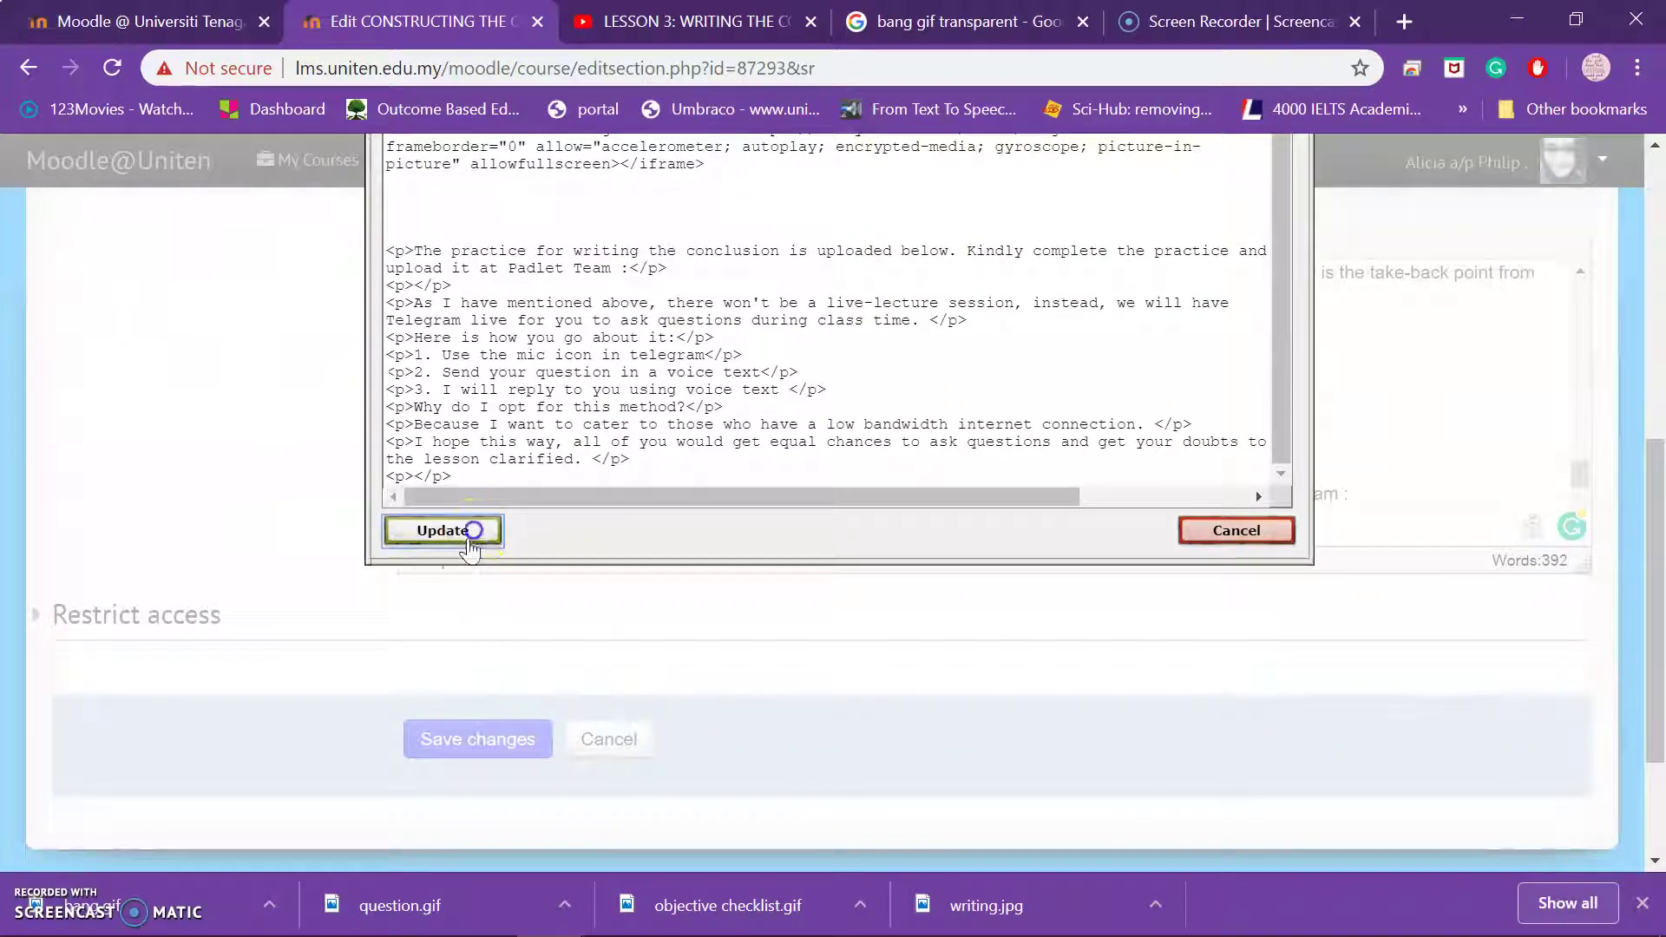
# Add a new line after 'Padlet Team :' and get the TEAM Padlet board's embed code.
pyautogui.scroll(-4, 644, 479)
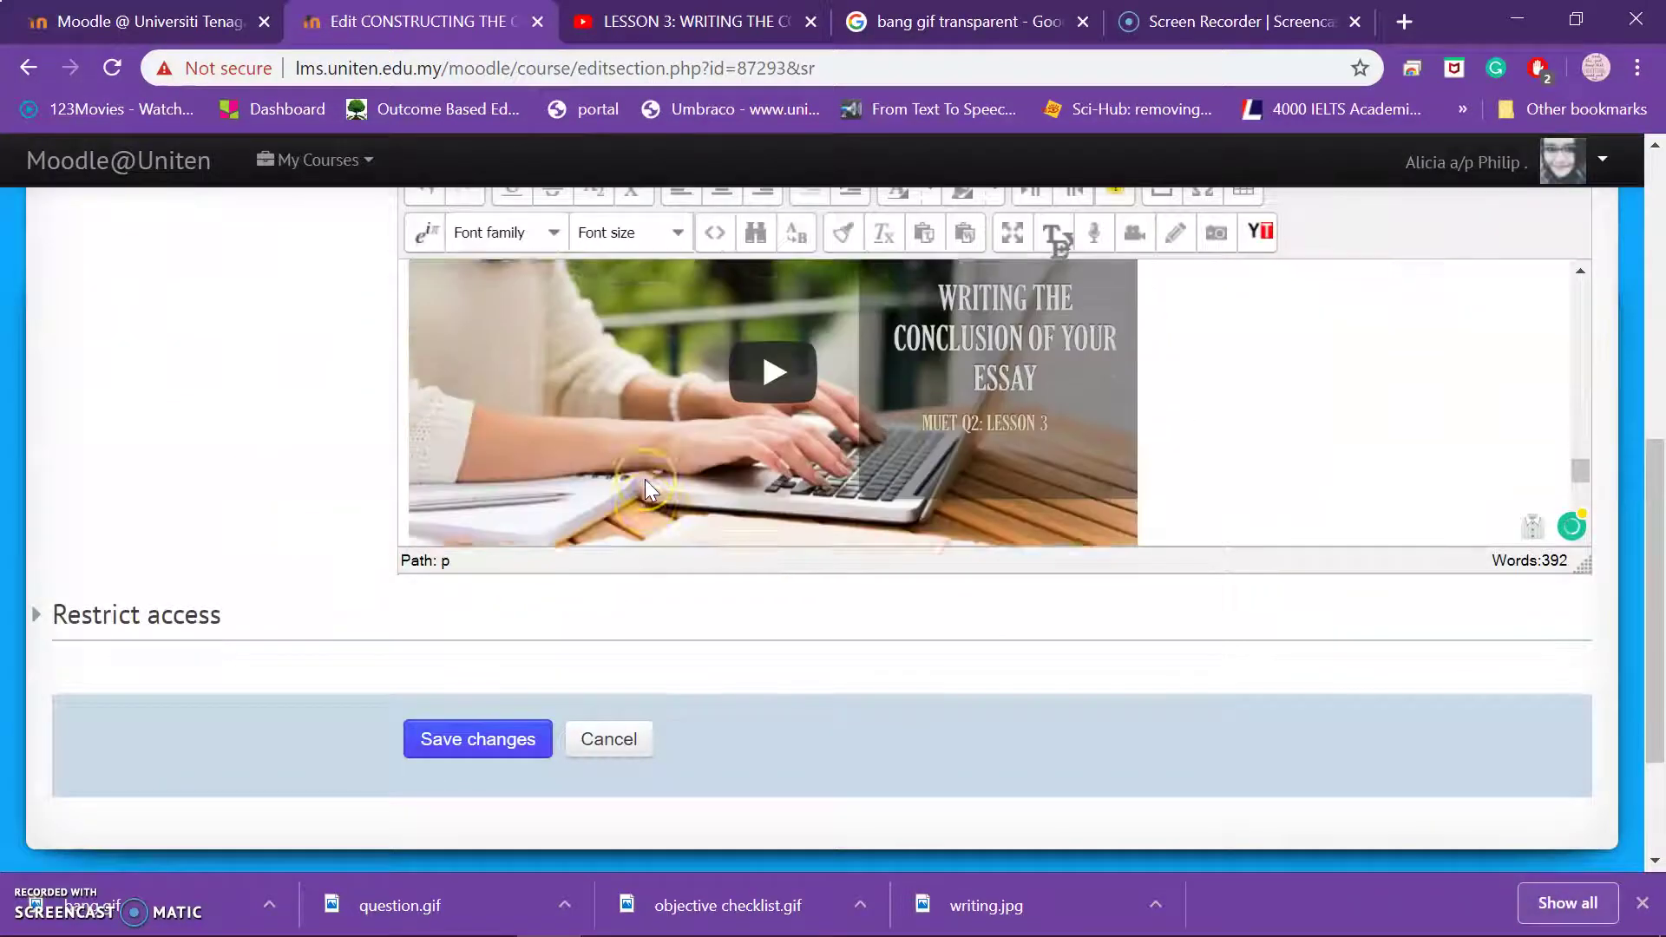
pyautogui.scroll(-3, 644, 479)
pyautogui.scroll(2, 651, 491)
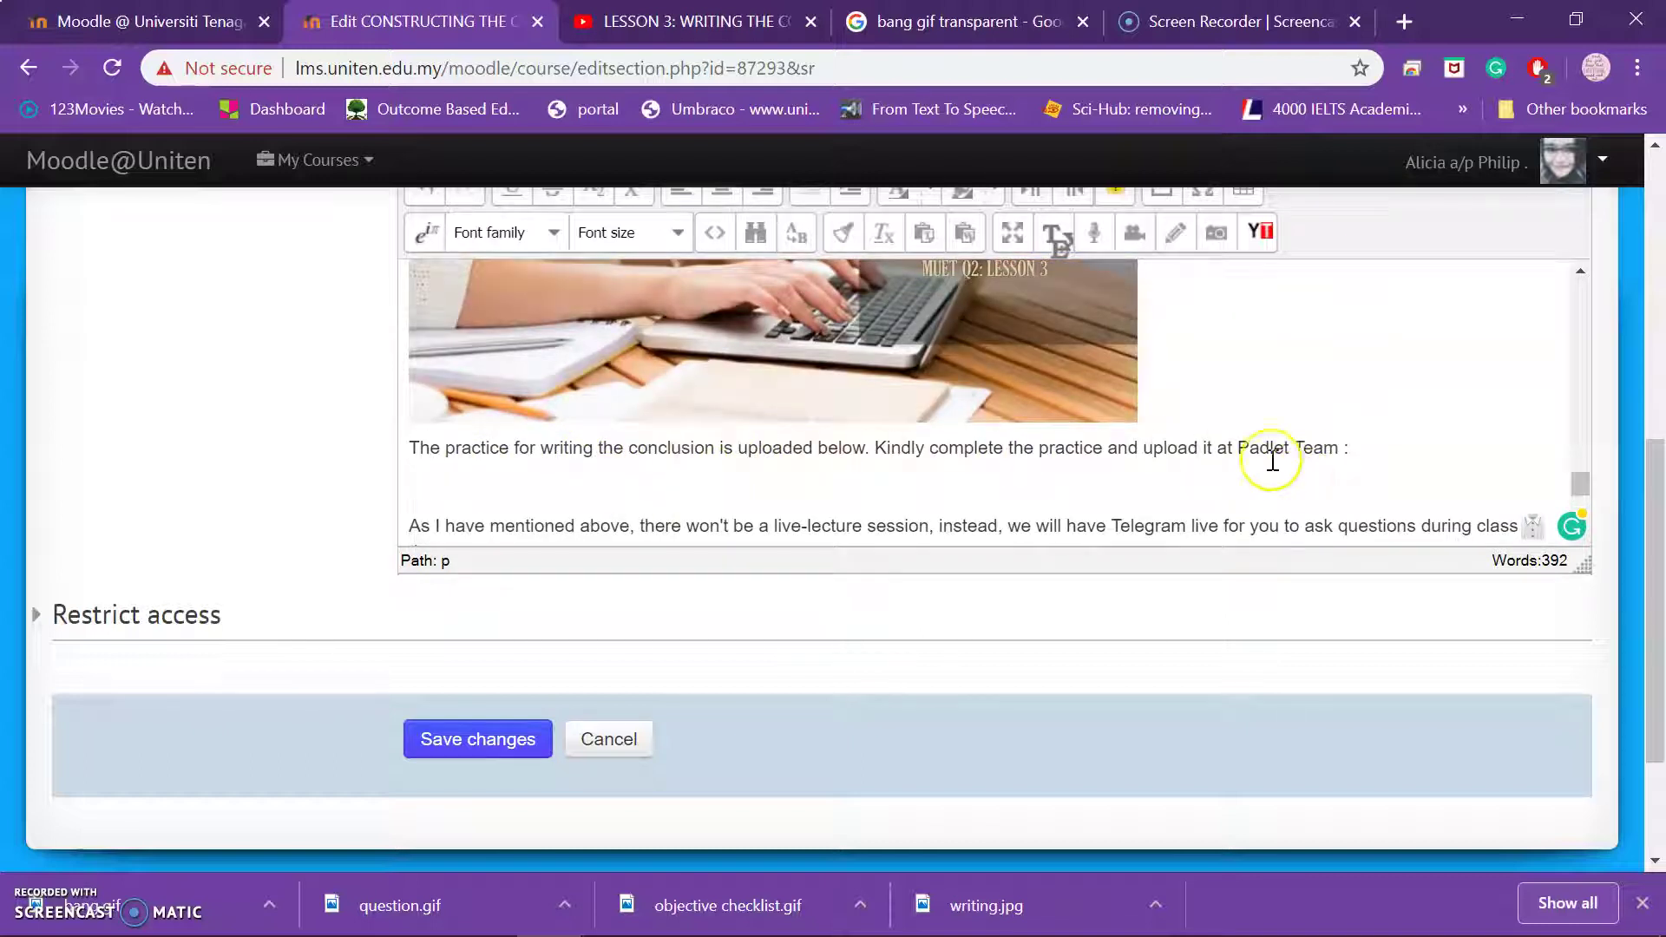
pyautogui.click(1383, 454)
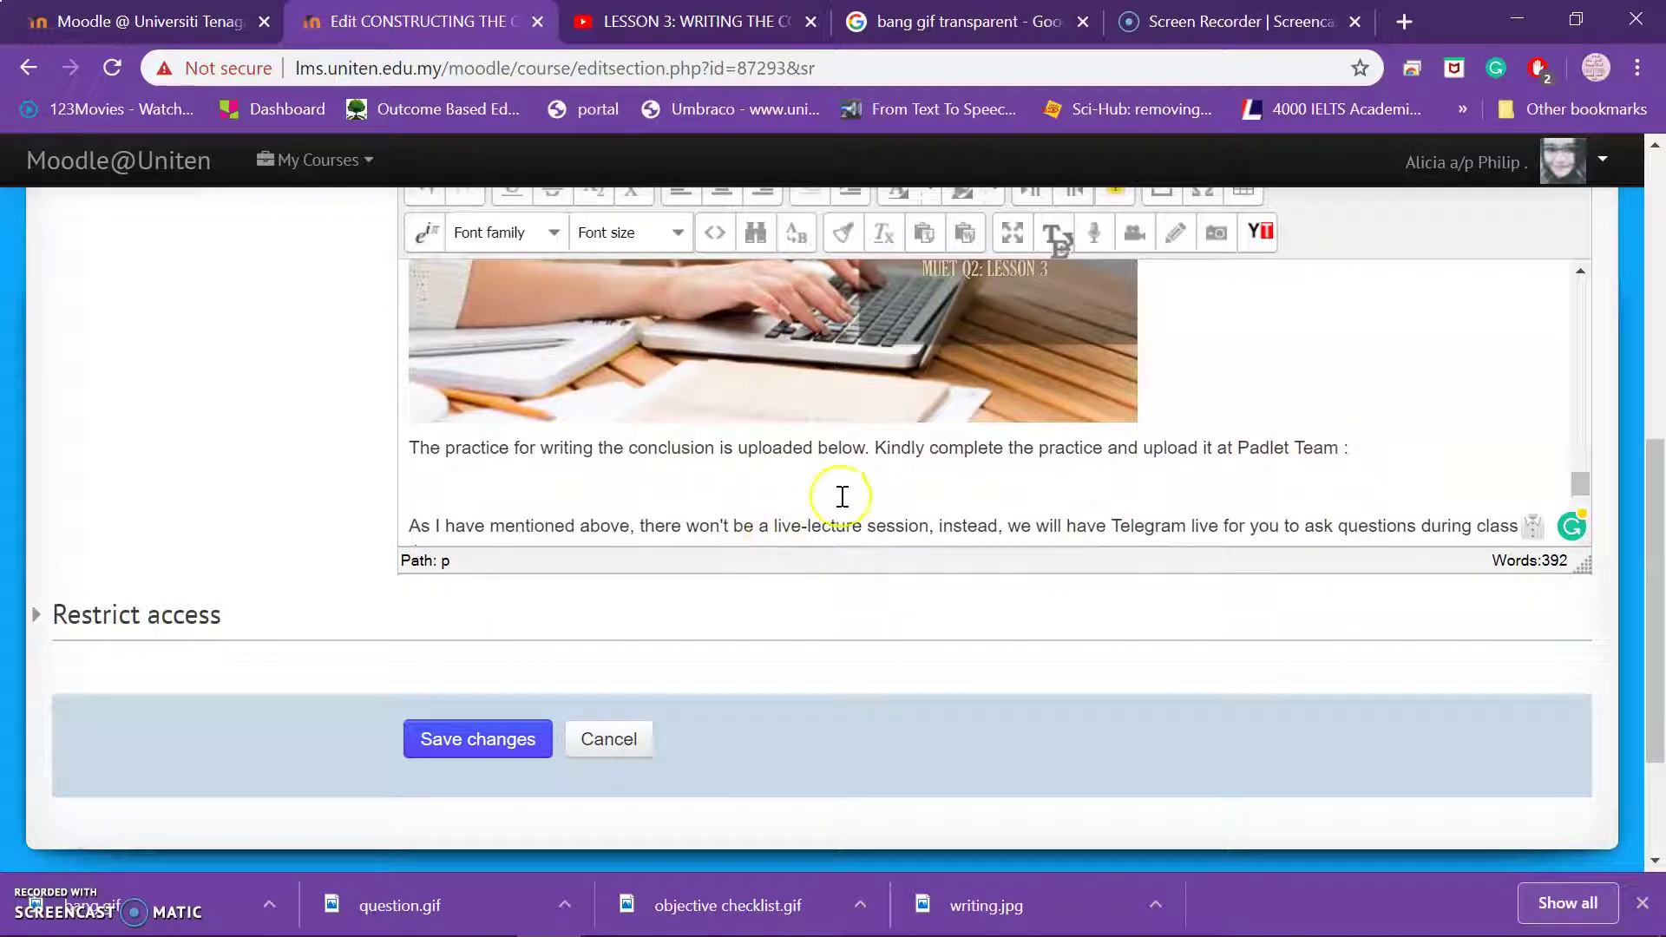
pyautogui.press('Return')
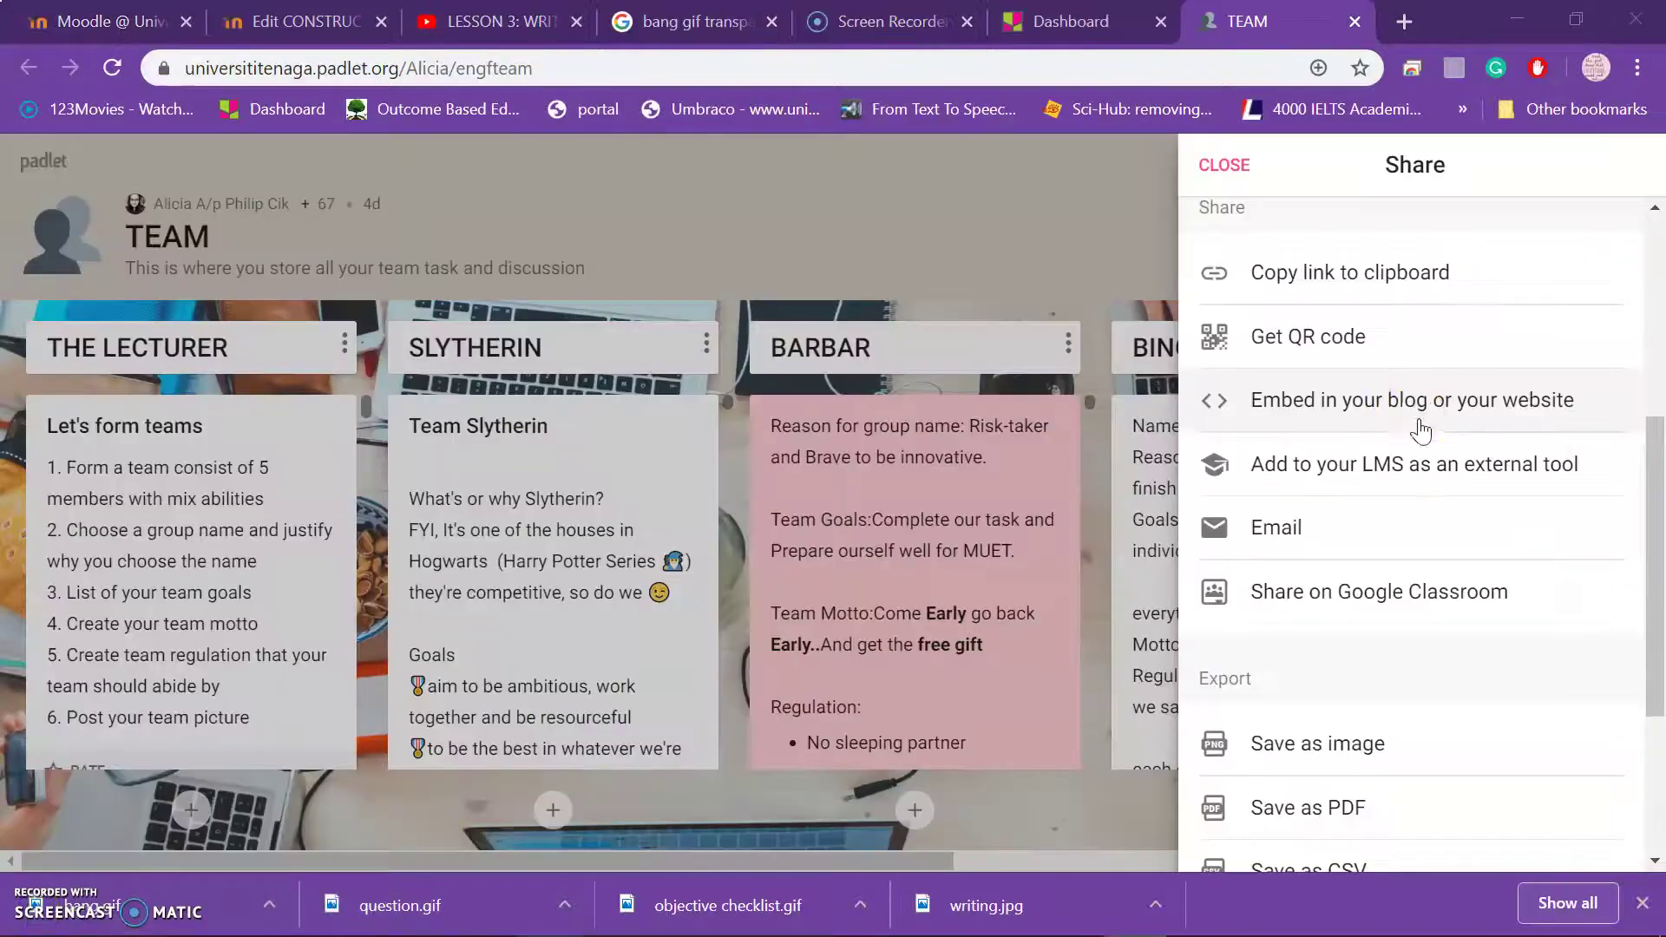
pyautogui.click(1412, 418)
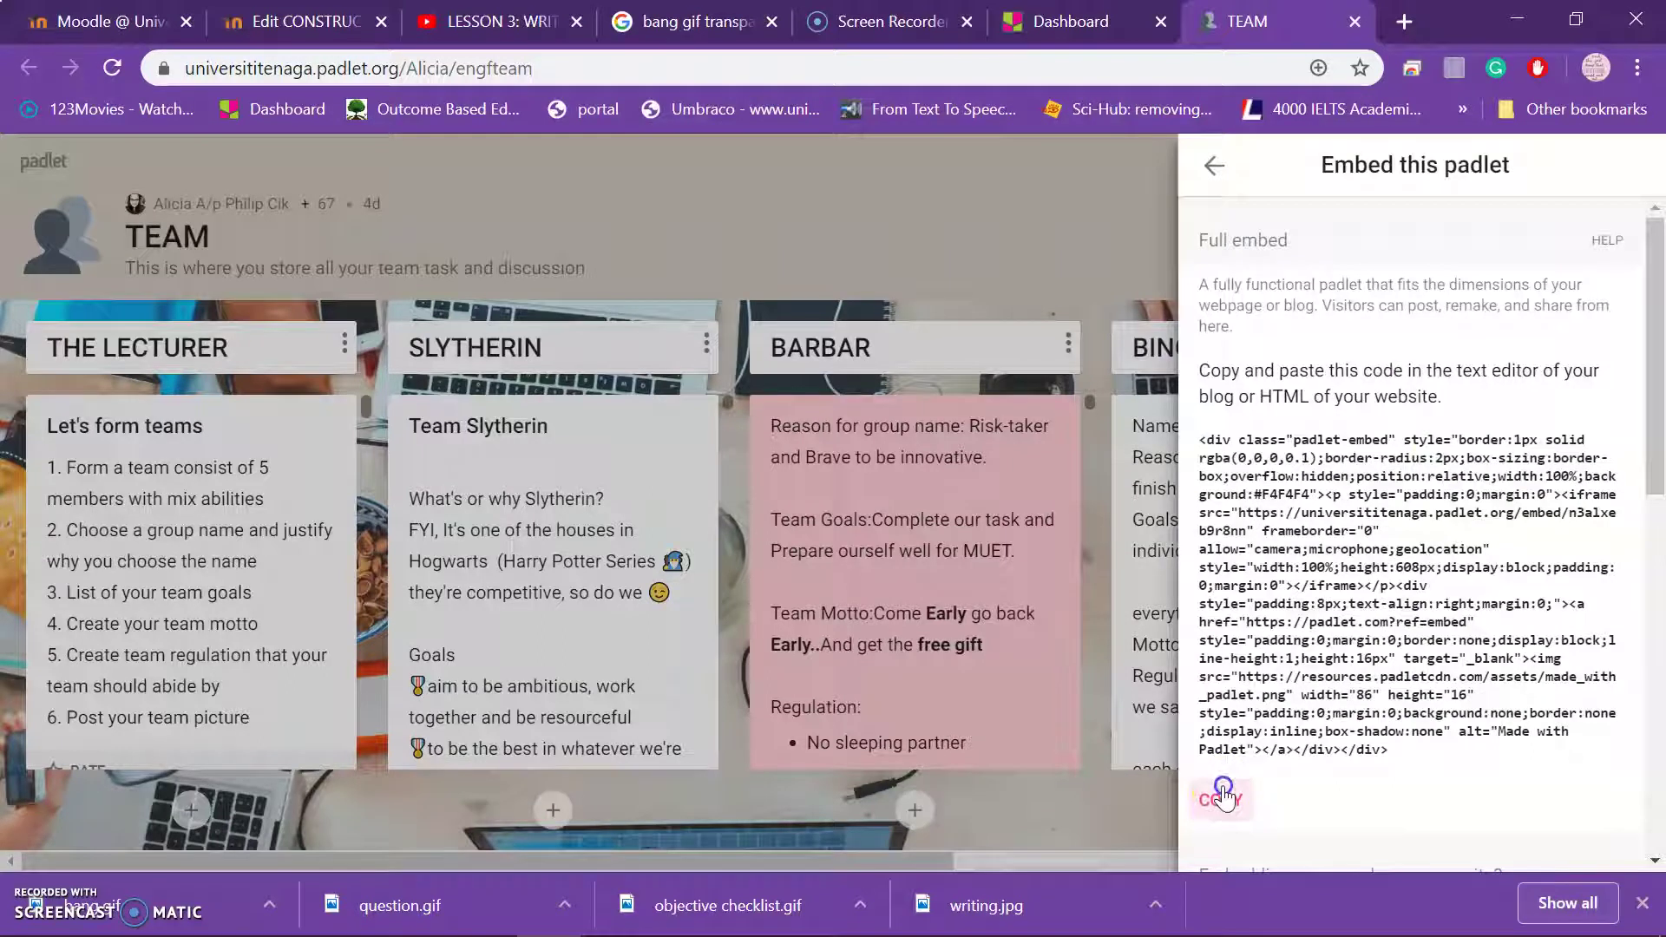
# Paste the Padlet TEAM embed code into the HTML source below 'Padlet Team :', replacing two empty paragraphs.
pyautogui.click(296, 19)
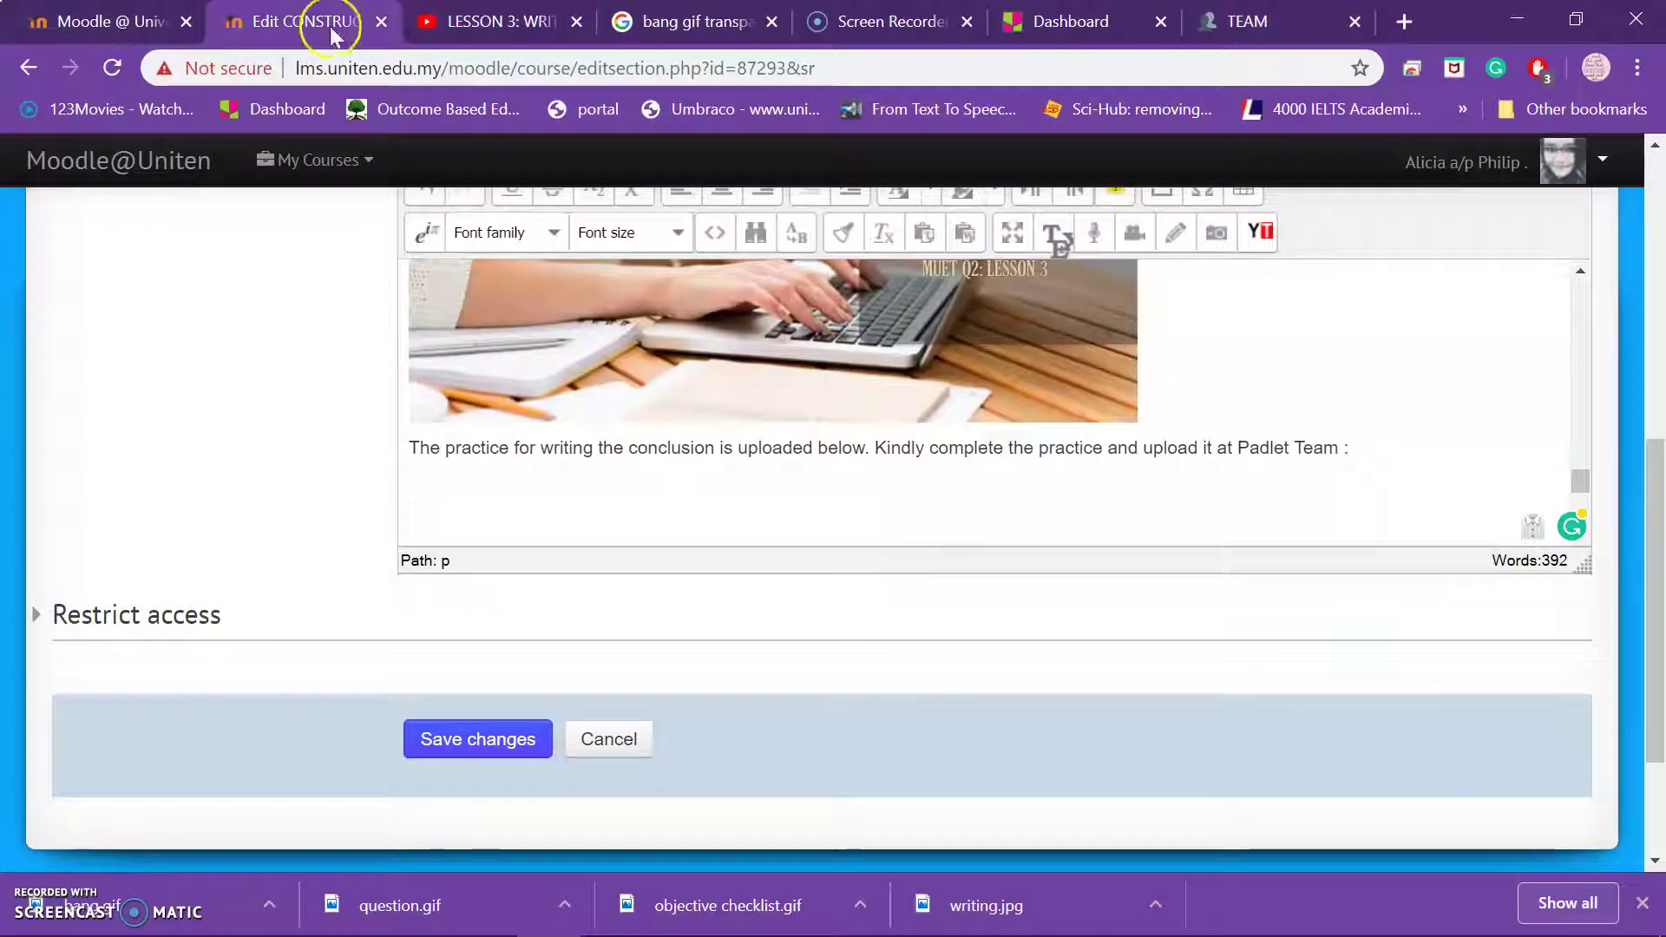
pyautogui.scroll(2, 520, 425)
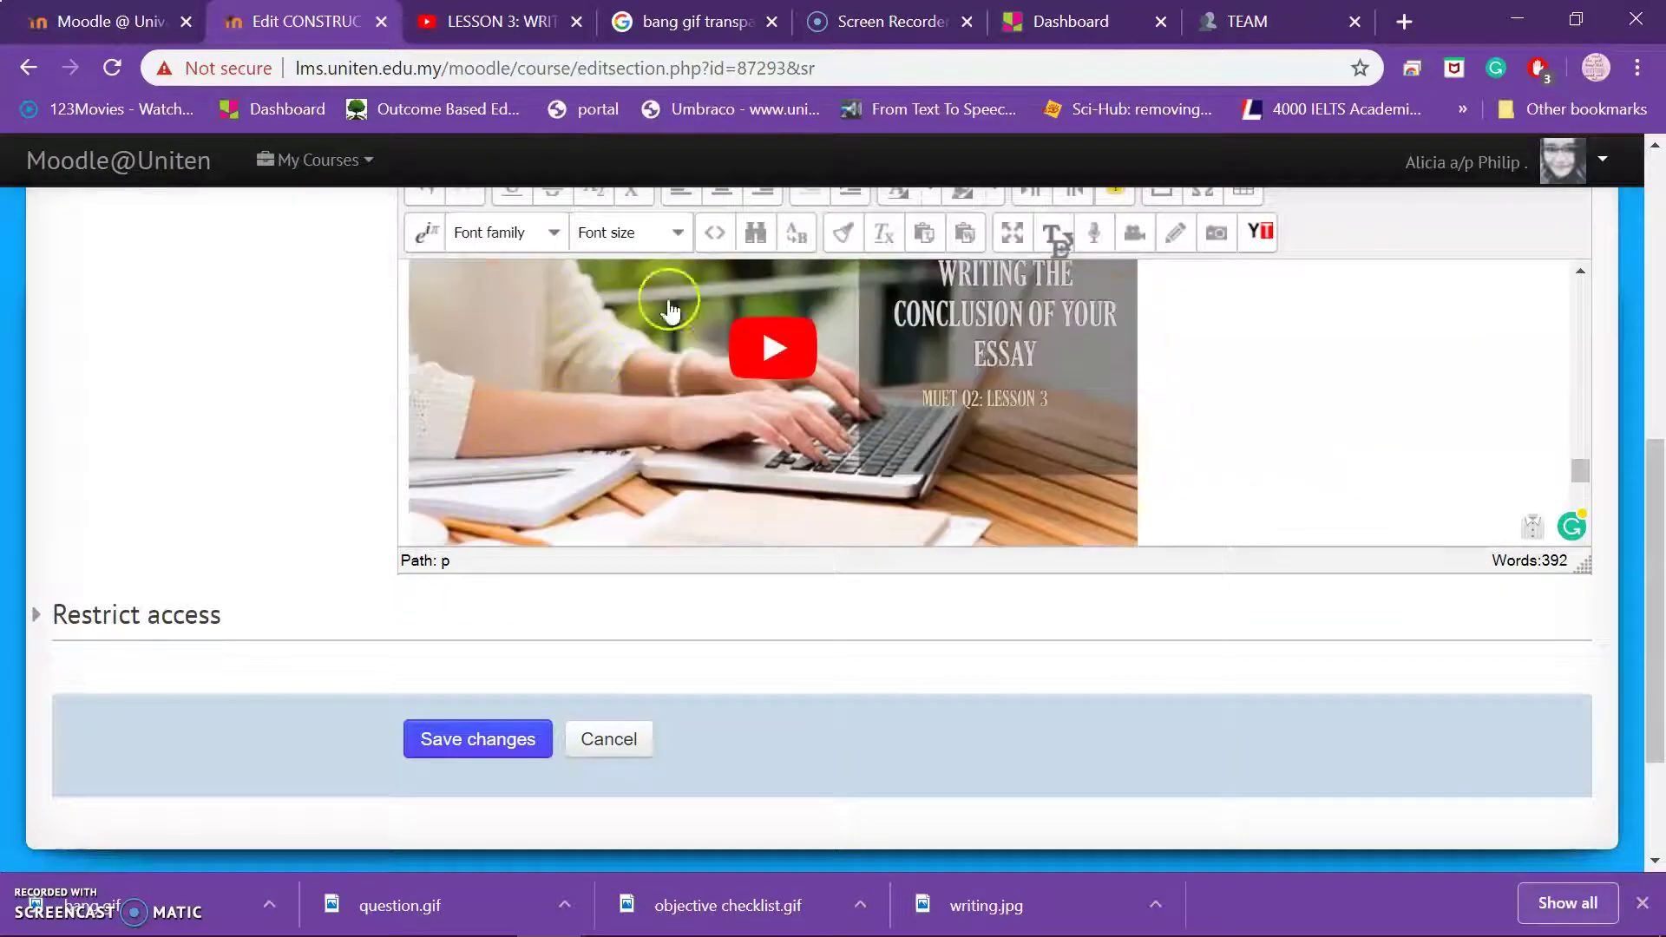
pyautogui.click(714, 232)
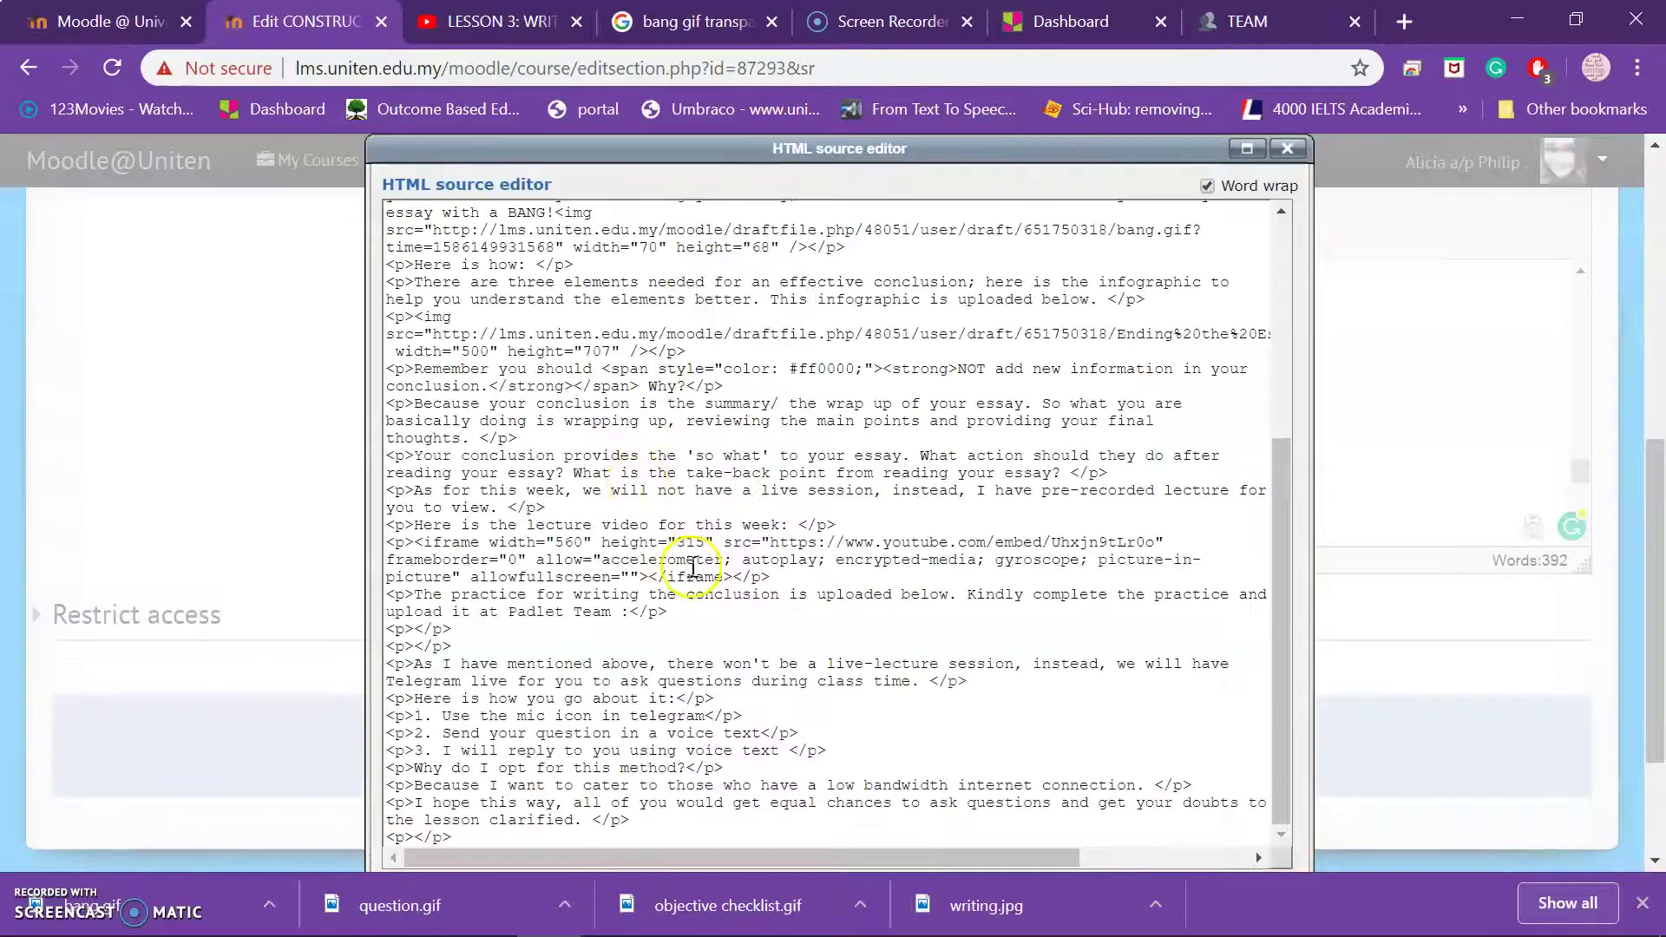
pyautogui.scroll(-2, 692, 569)
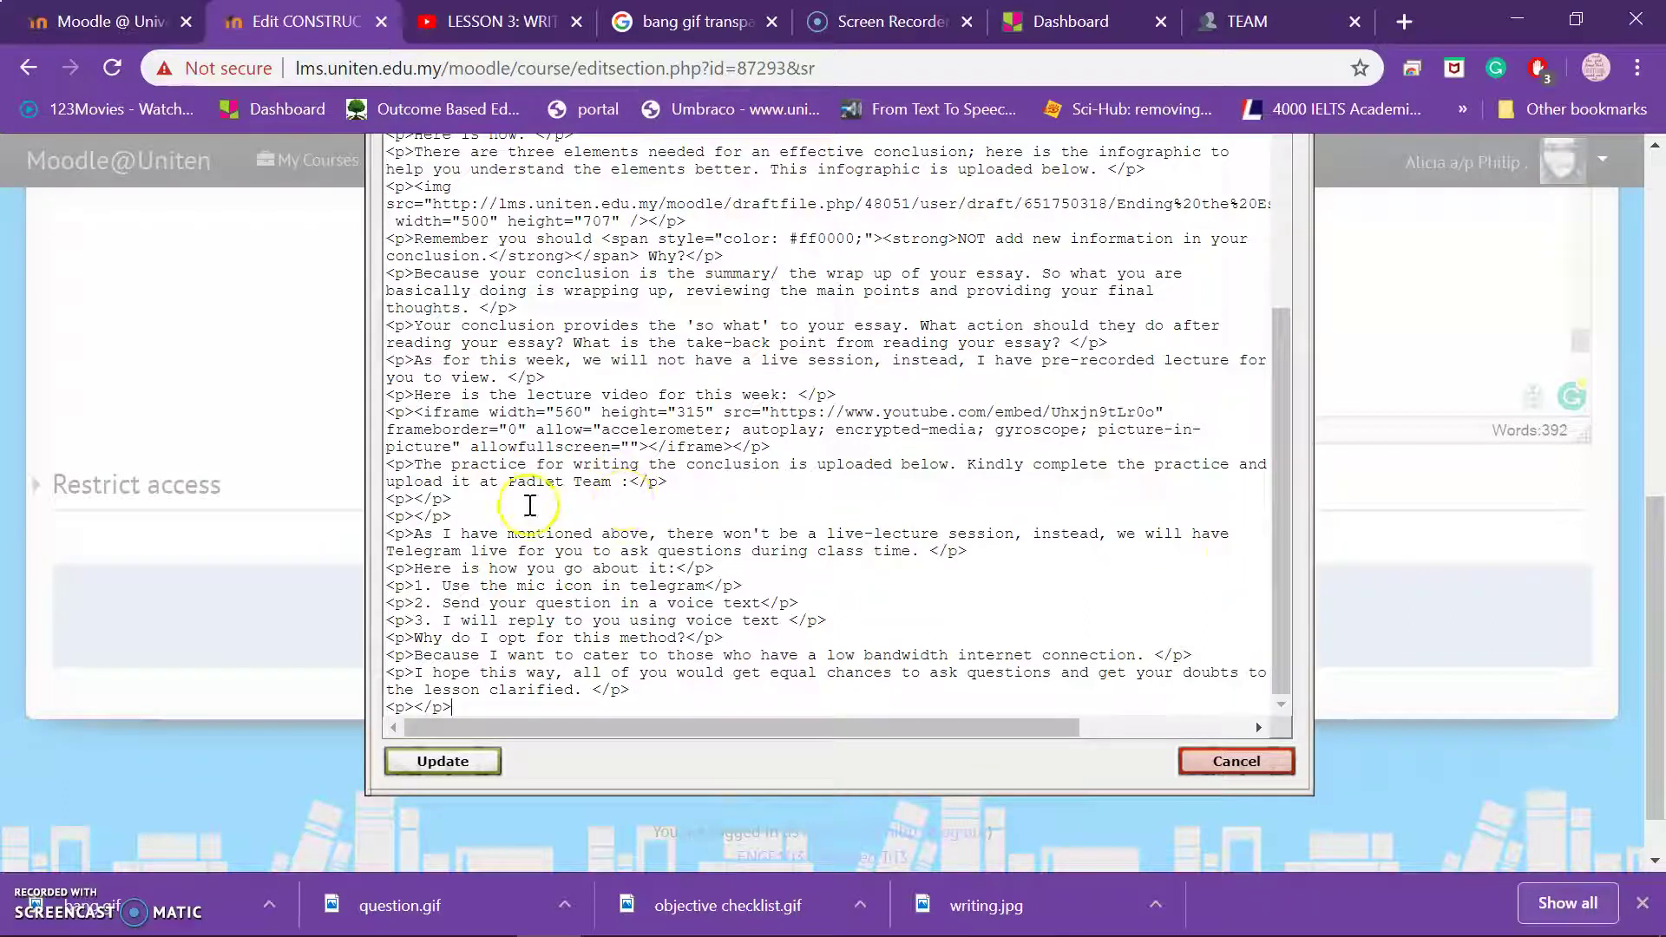
pyautogui.moveTo(459, 516); pyautogui.dragTo(401, 501)
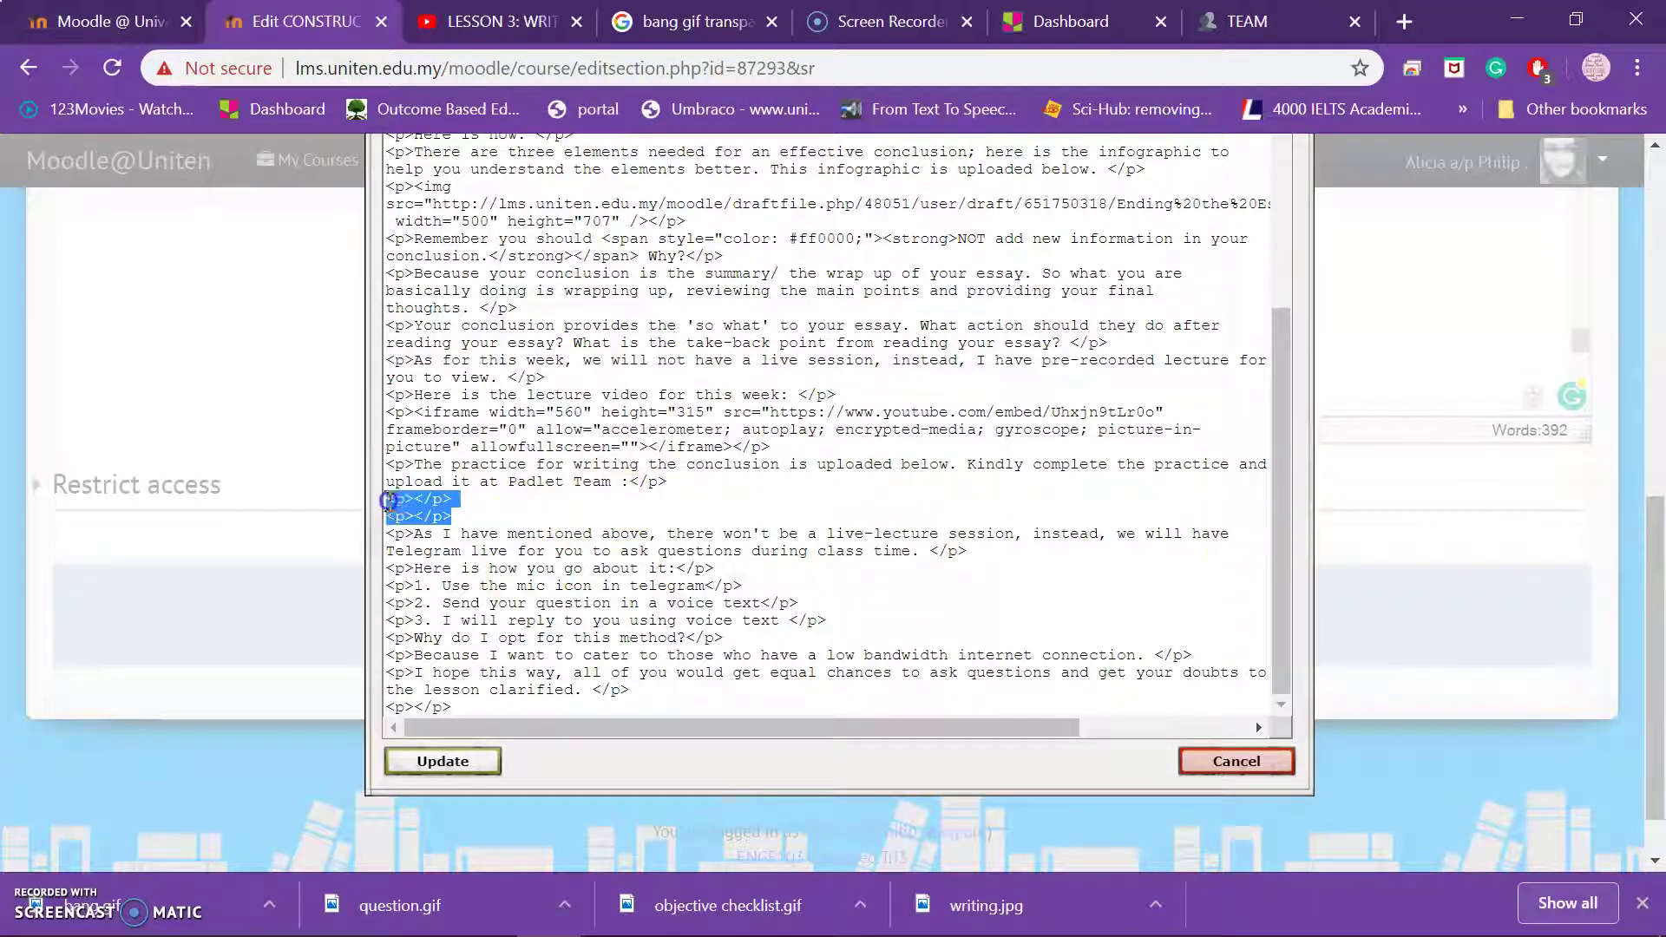
pyautogui.press('Return')
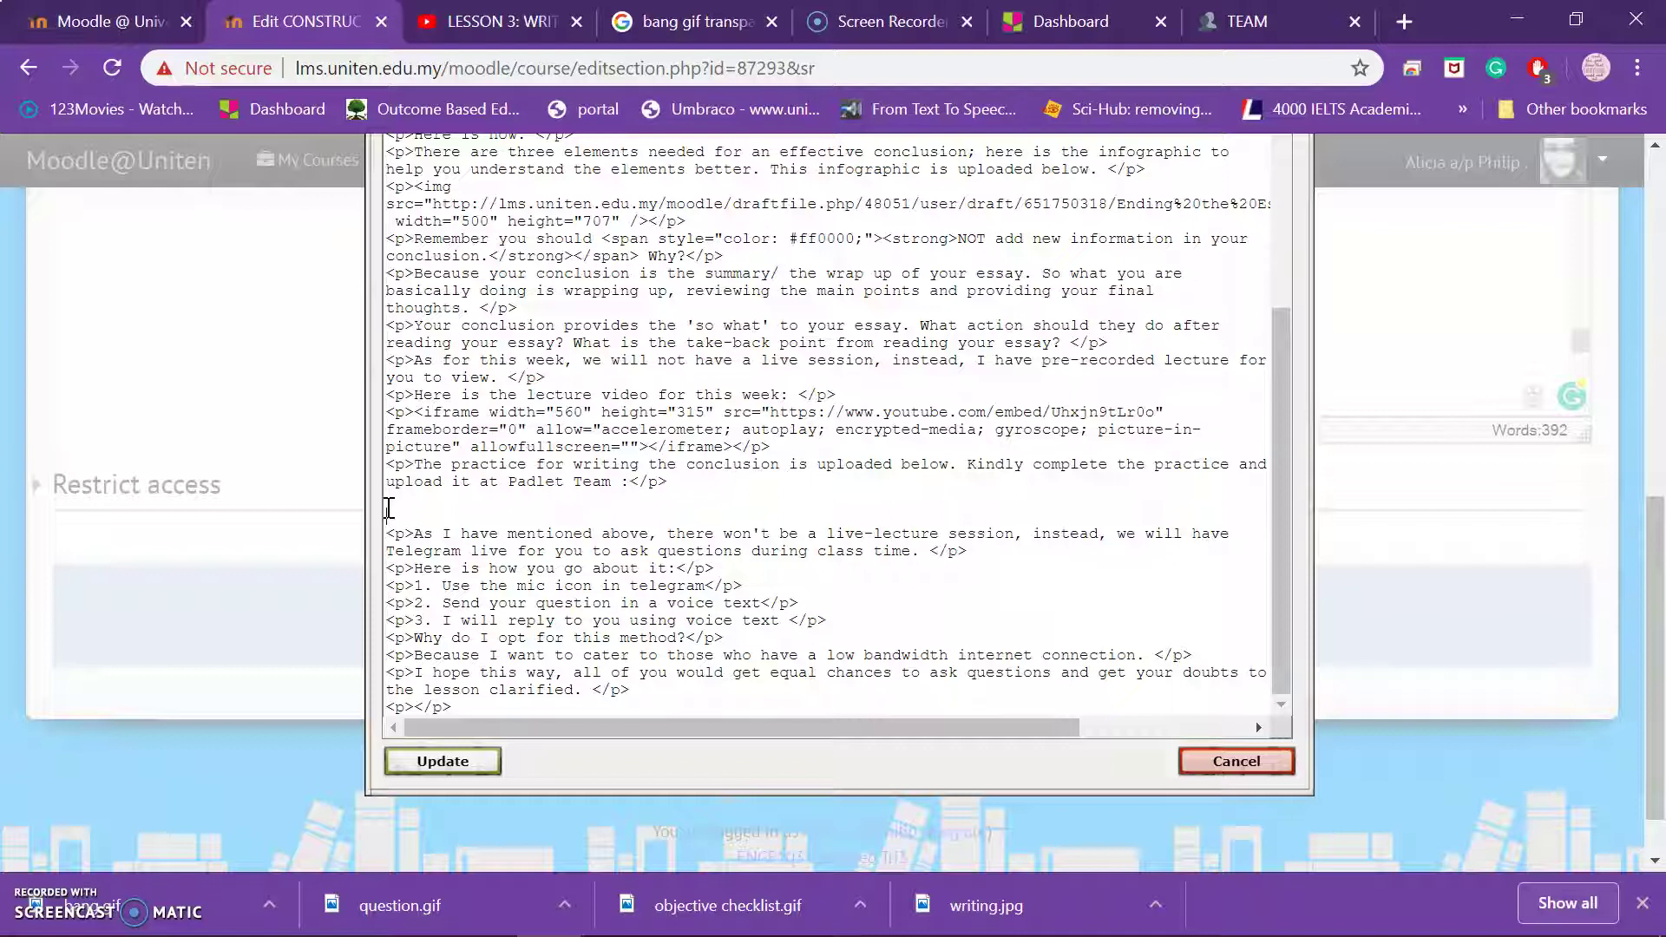
pyautogui.press('Return')
pyautogui.press('Return')
pyautogui.press('Return')
pyautogui.click(402, 483)
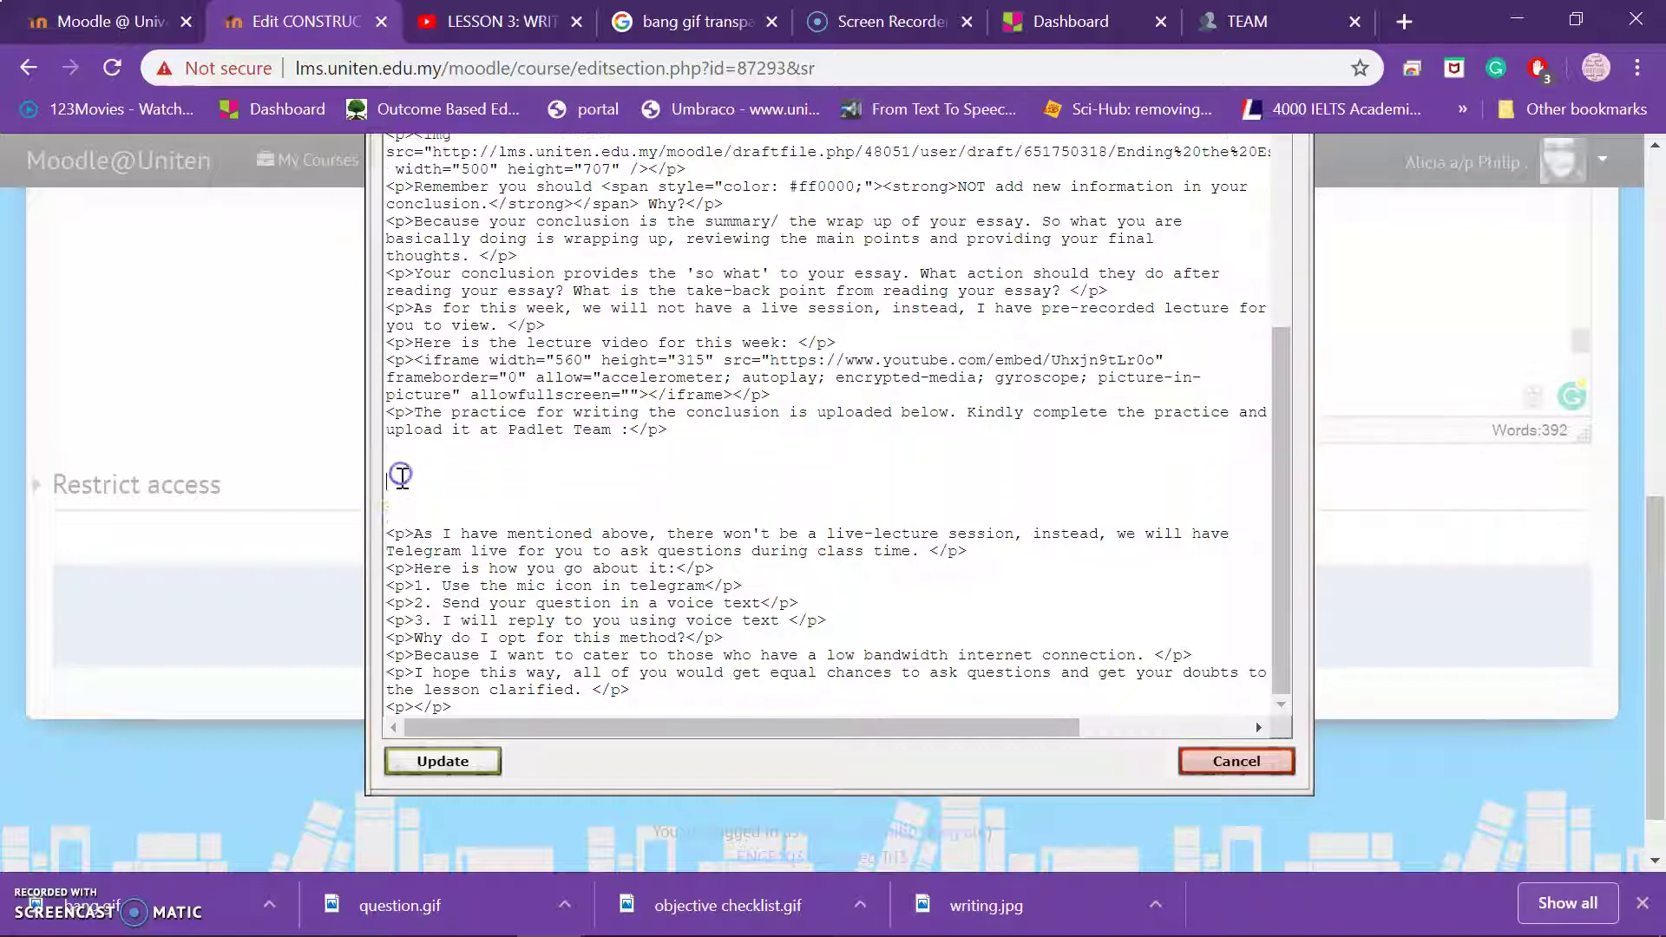
pyautogui.write('<div class="padlet-embed" style="border:1px solid rgba(0,0,0,0.1);border-radius:2px;box-sizing:border-box;overflow:hidden;position:relative;width:100%;background:#F4F4F4"><p style="padding:0;margin:0"><iframe src="https://universititenaga.padlet.org/embed/n3alxeb9r8nn" frameborder="0" allow="camera;microphone;geolocation" style="width:100%;height:608px;display:block;padding:0;margin:0"></iframe></p><div style="padding:8px;text-align:right;margin:0;"><a href="https://padlet.com?ref=embed" style="padding:0;margin:0;border:none;display:block;line-height:1;height:16px" target="_blank"><img src="https://resources.padletcdn.com/assets/made_with_padlet.png" width="86" height="16" style="padding:0;margin:0;background:none;border:none;display:inline;box-shadow:none" alt="Made with Padlet"></a></div></div>')
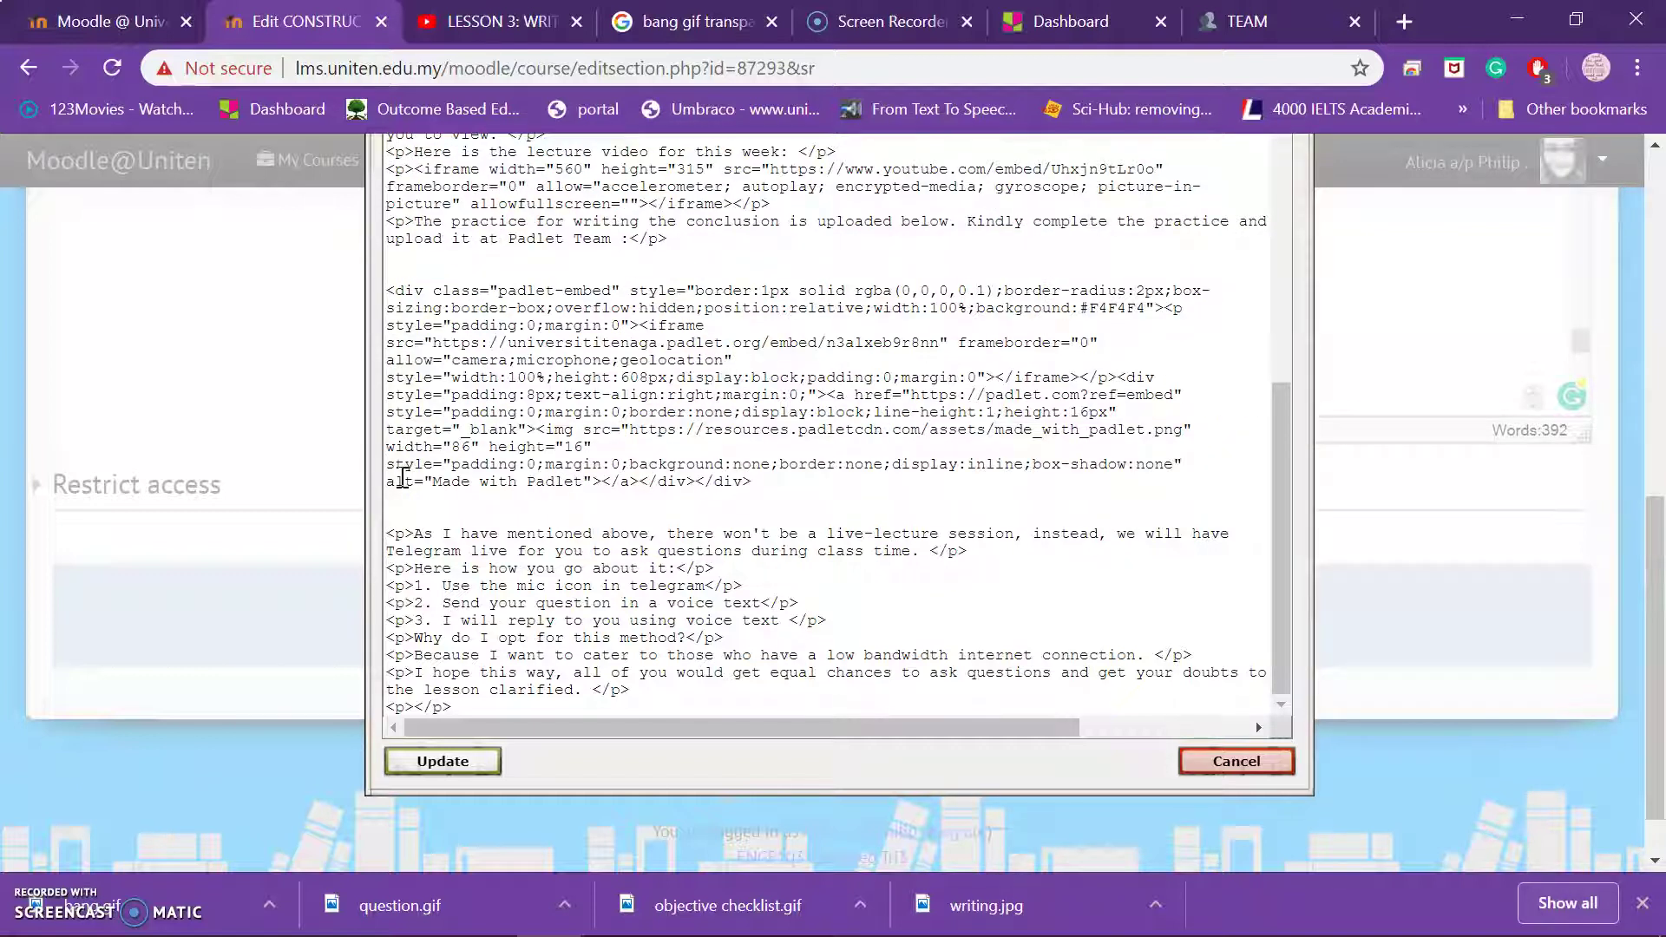
# Apply the HTML changes and check that the embedded Padlet TEAM board renders in the summary.
pyautogui.click(445, 761)
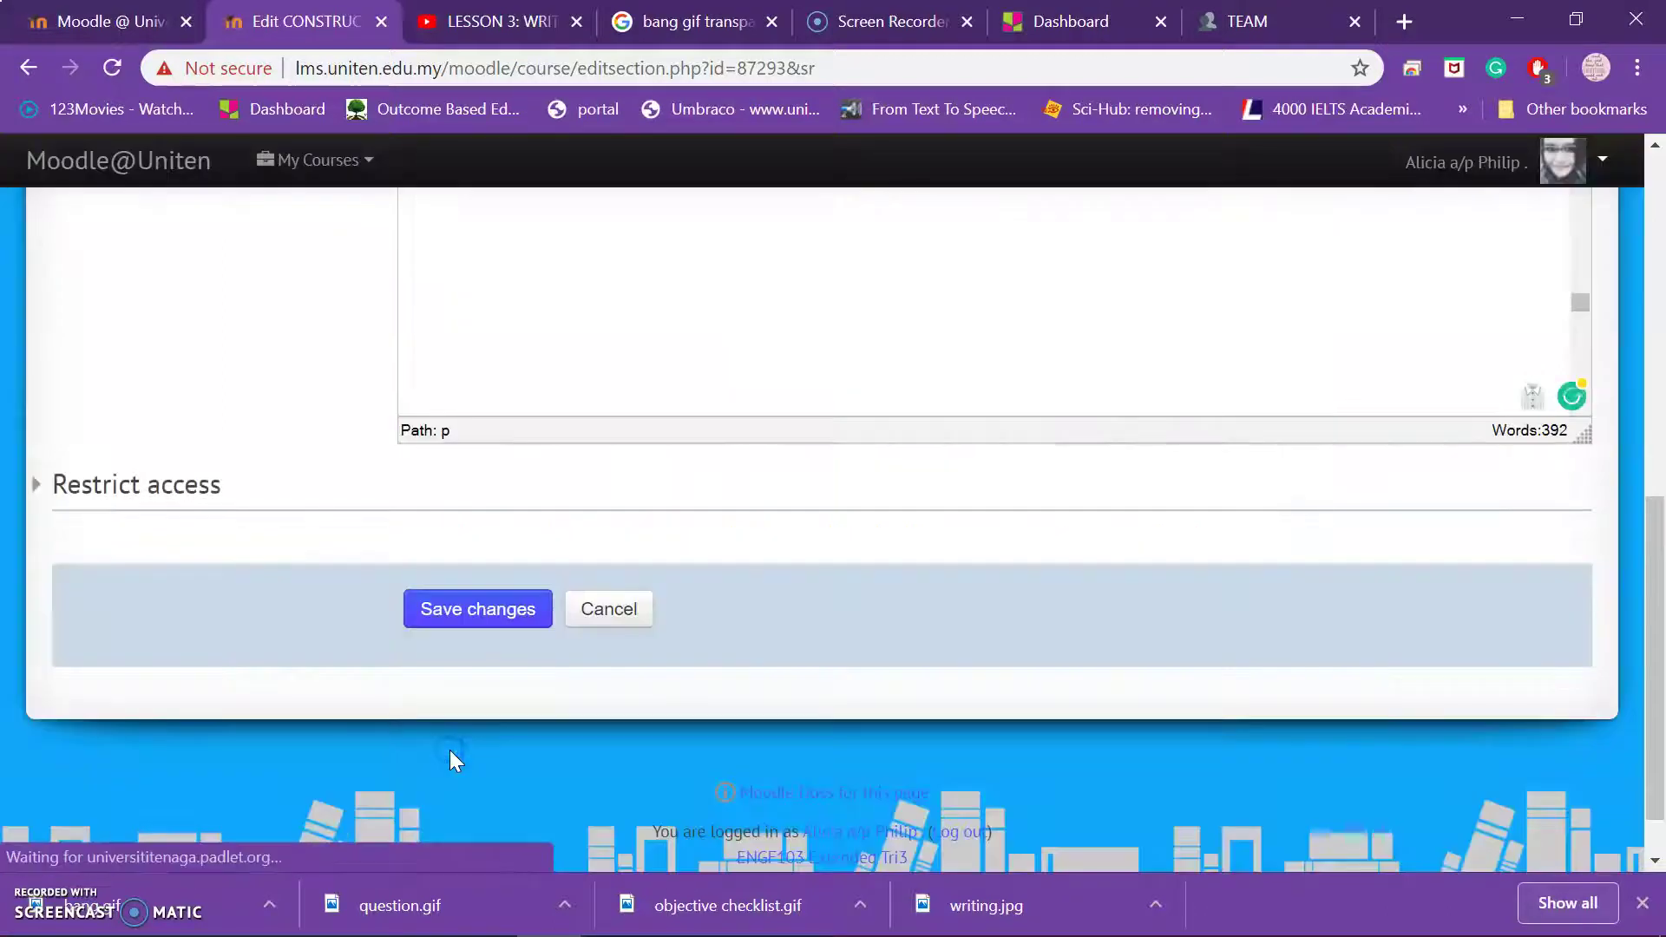
pyautogui.scroll(-8, 665, 351)
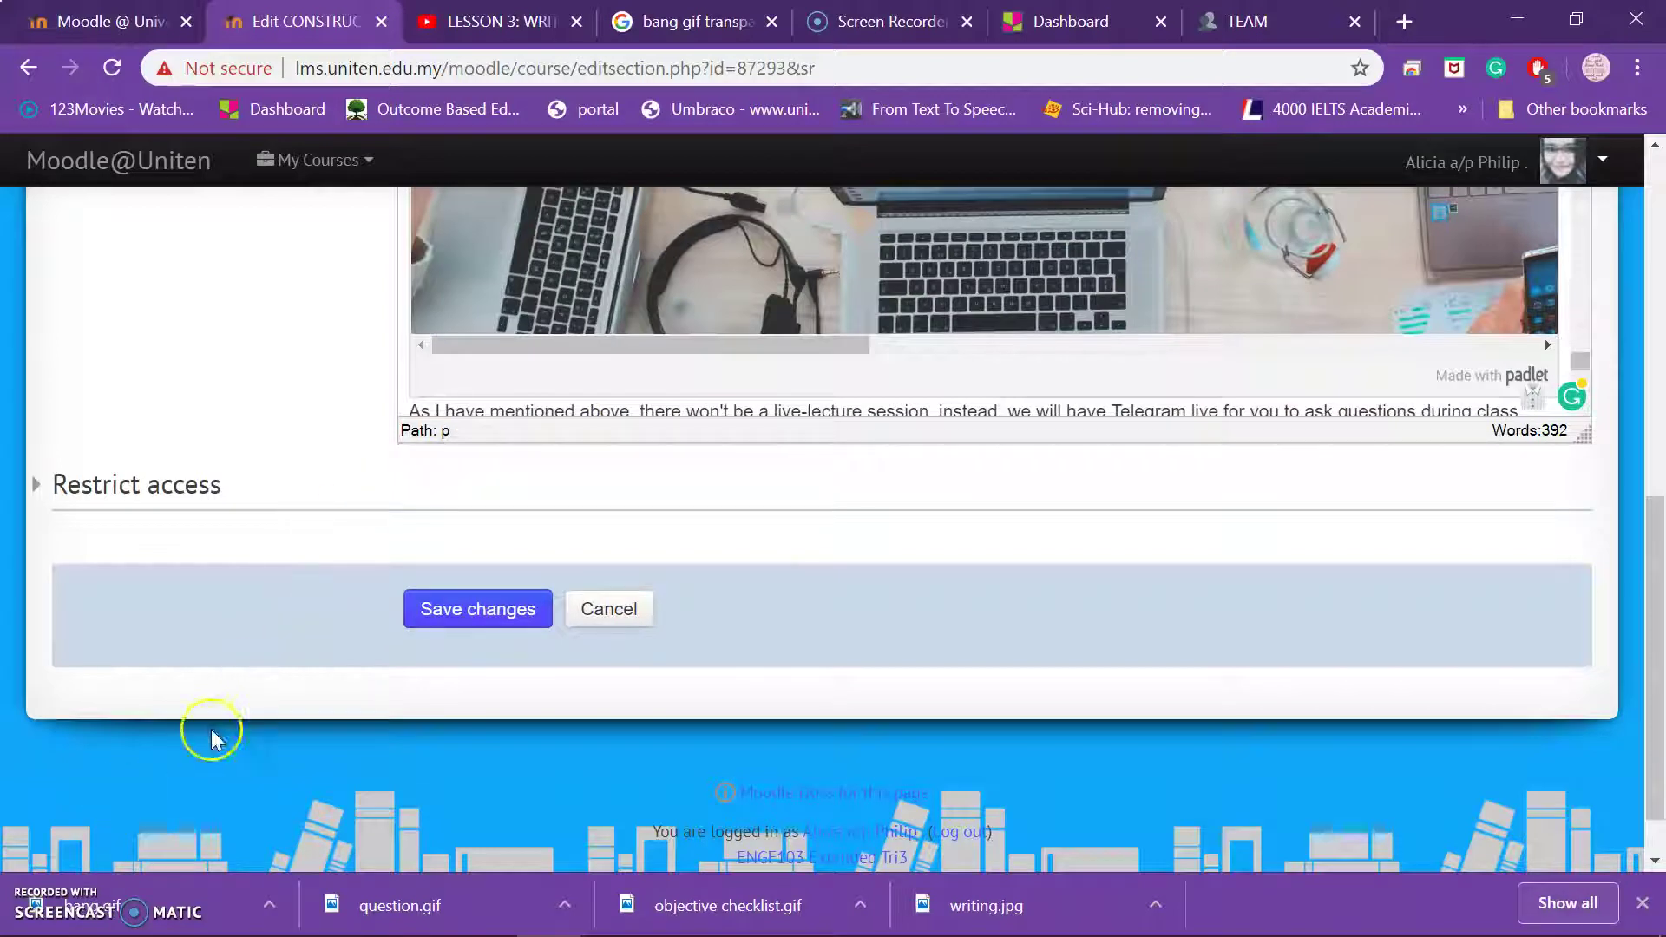
pyautogui.scroll(5, 649, 395)
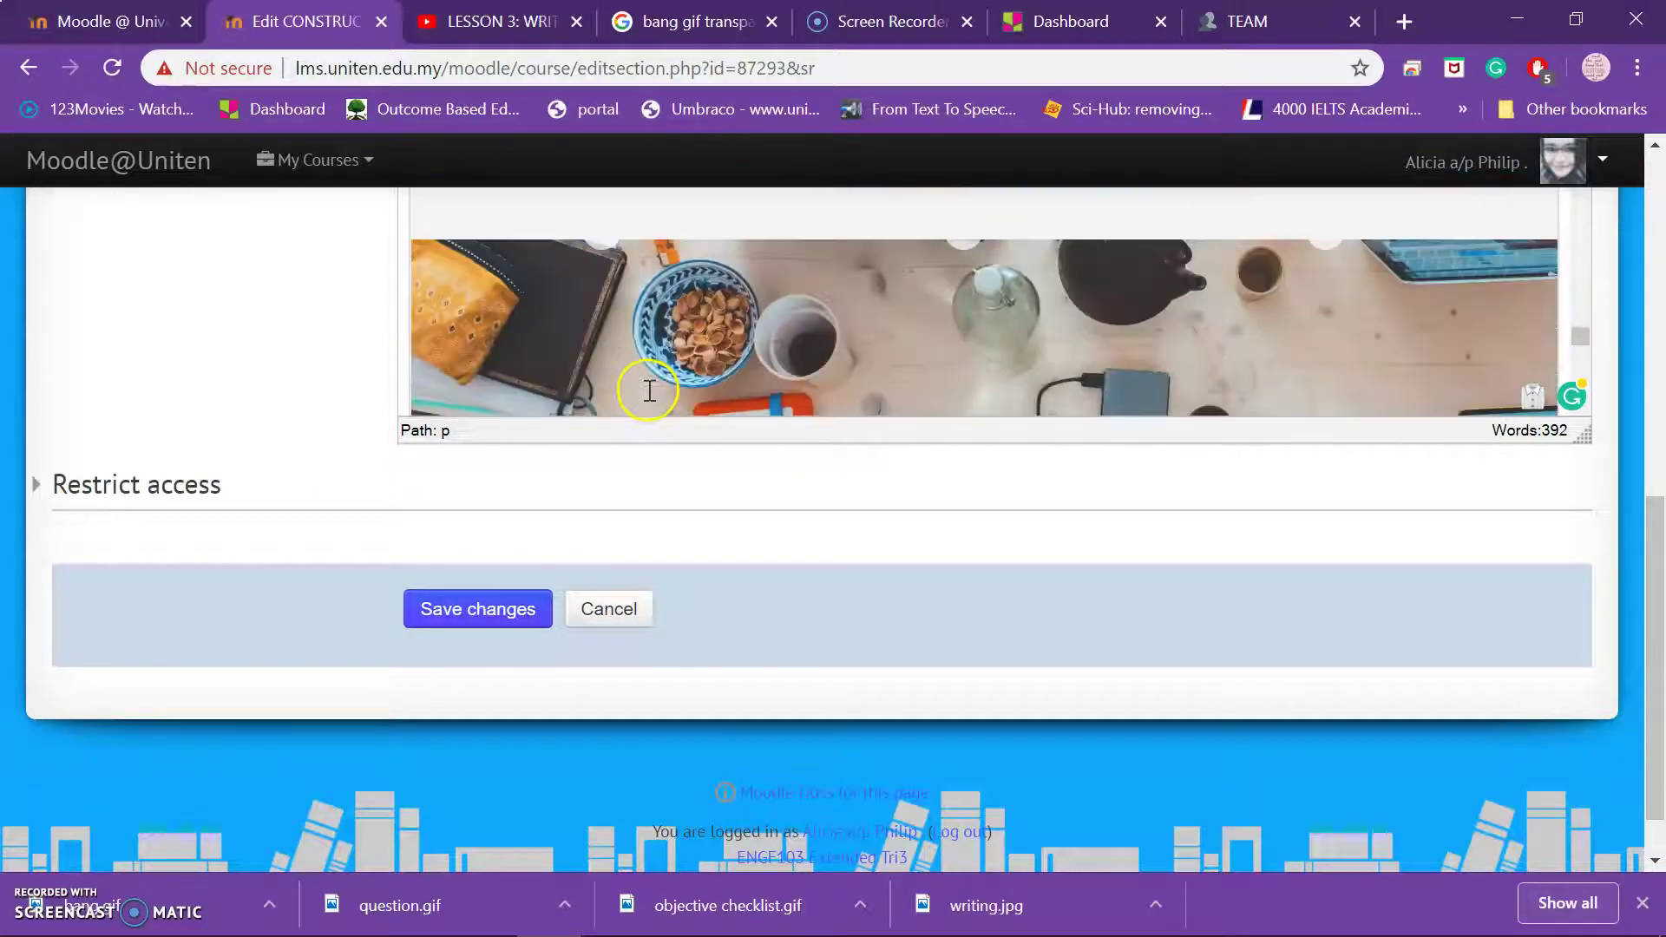
pyautogui.moveTo(1648, 660); pyautogui.dragTo(1649, 442)
pyautogui.scroll(-1, 940, 680)
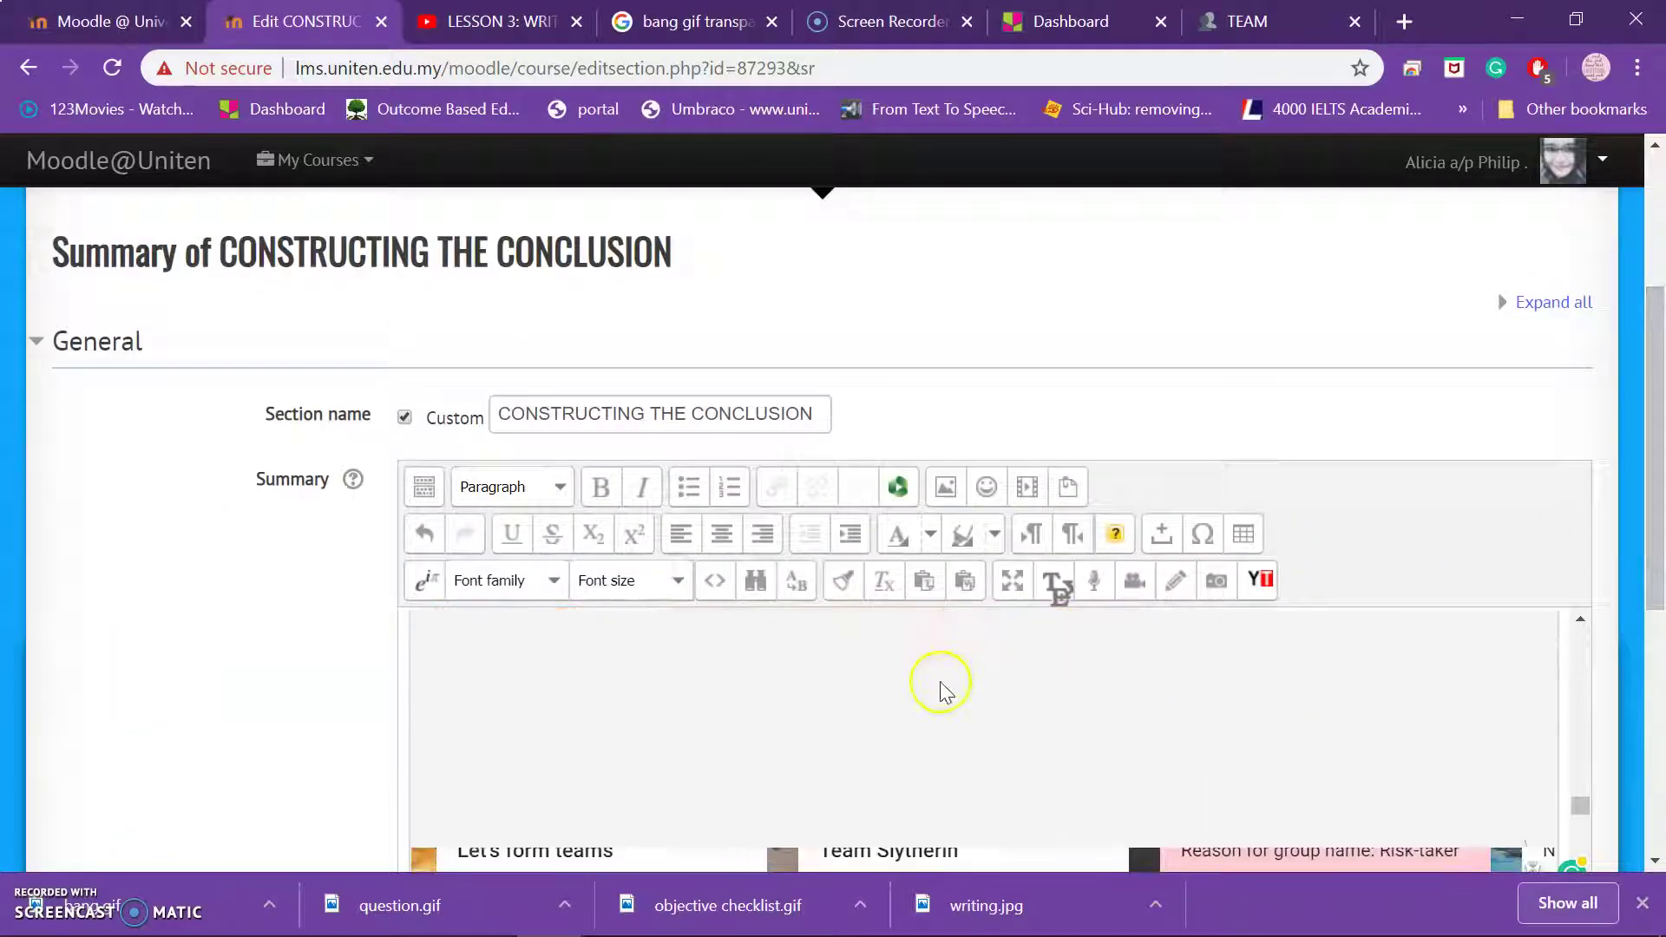
pyautogui.scroll(-5, 942, 683)
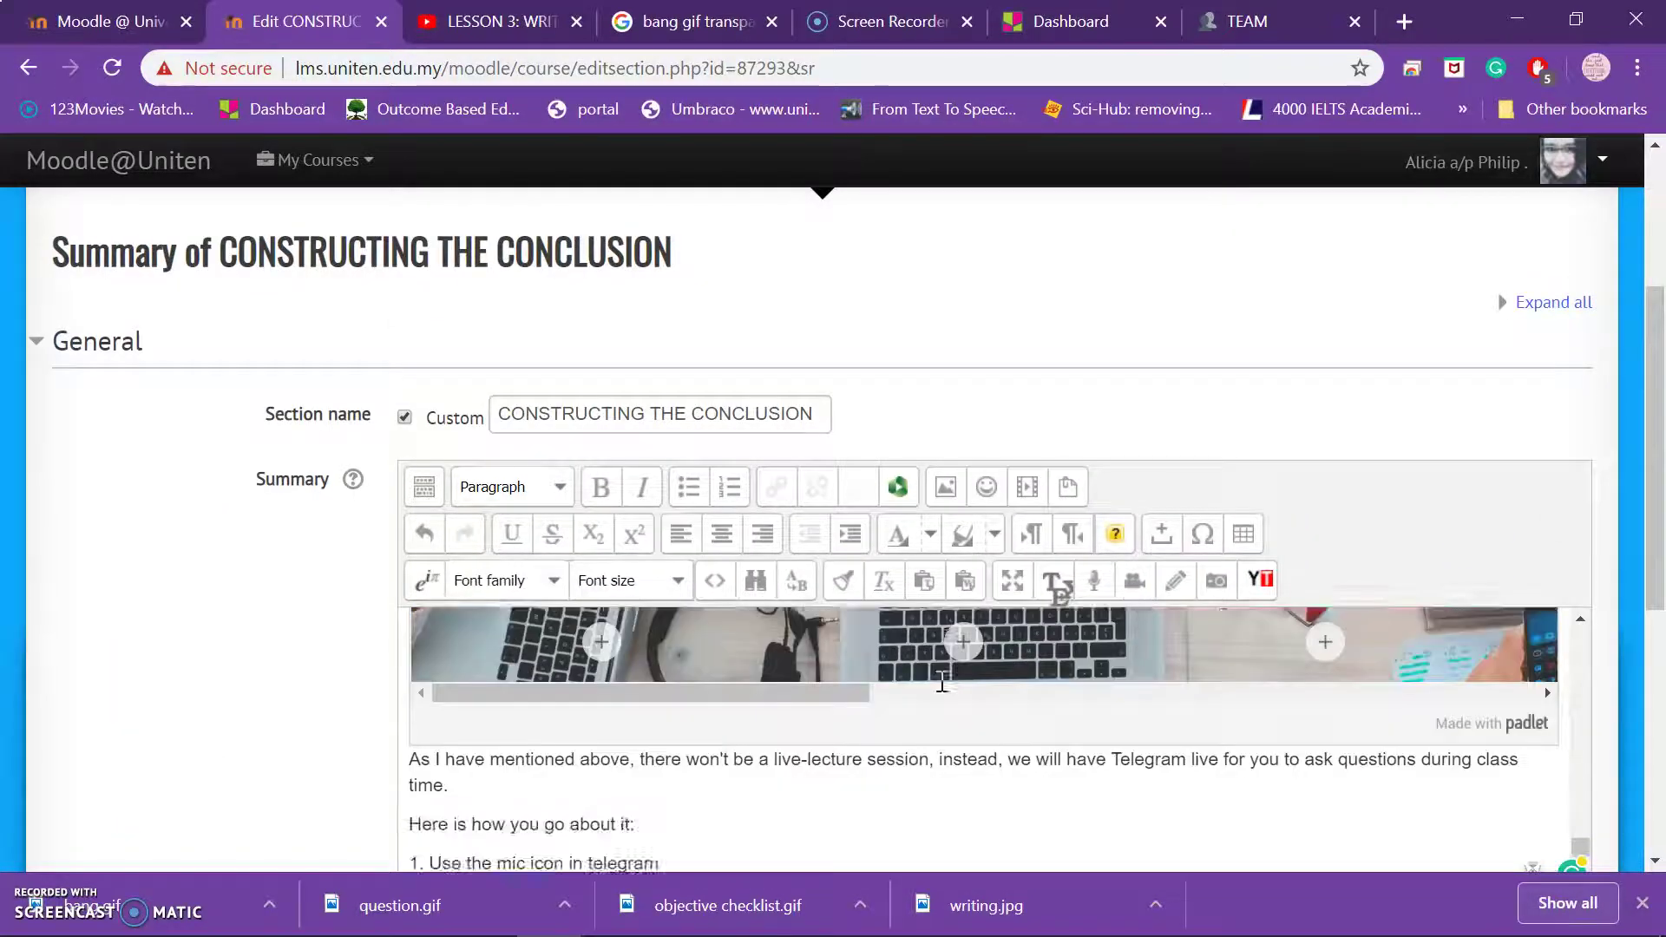
pyautogui.scroll(-3, 942, 682)
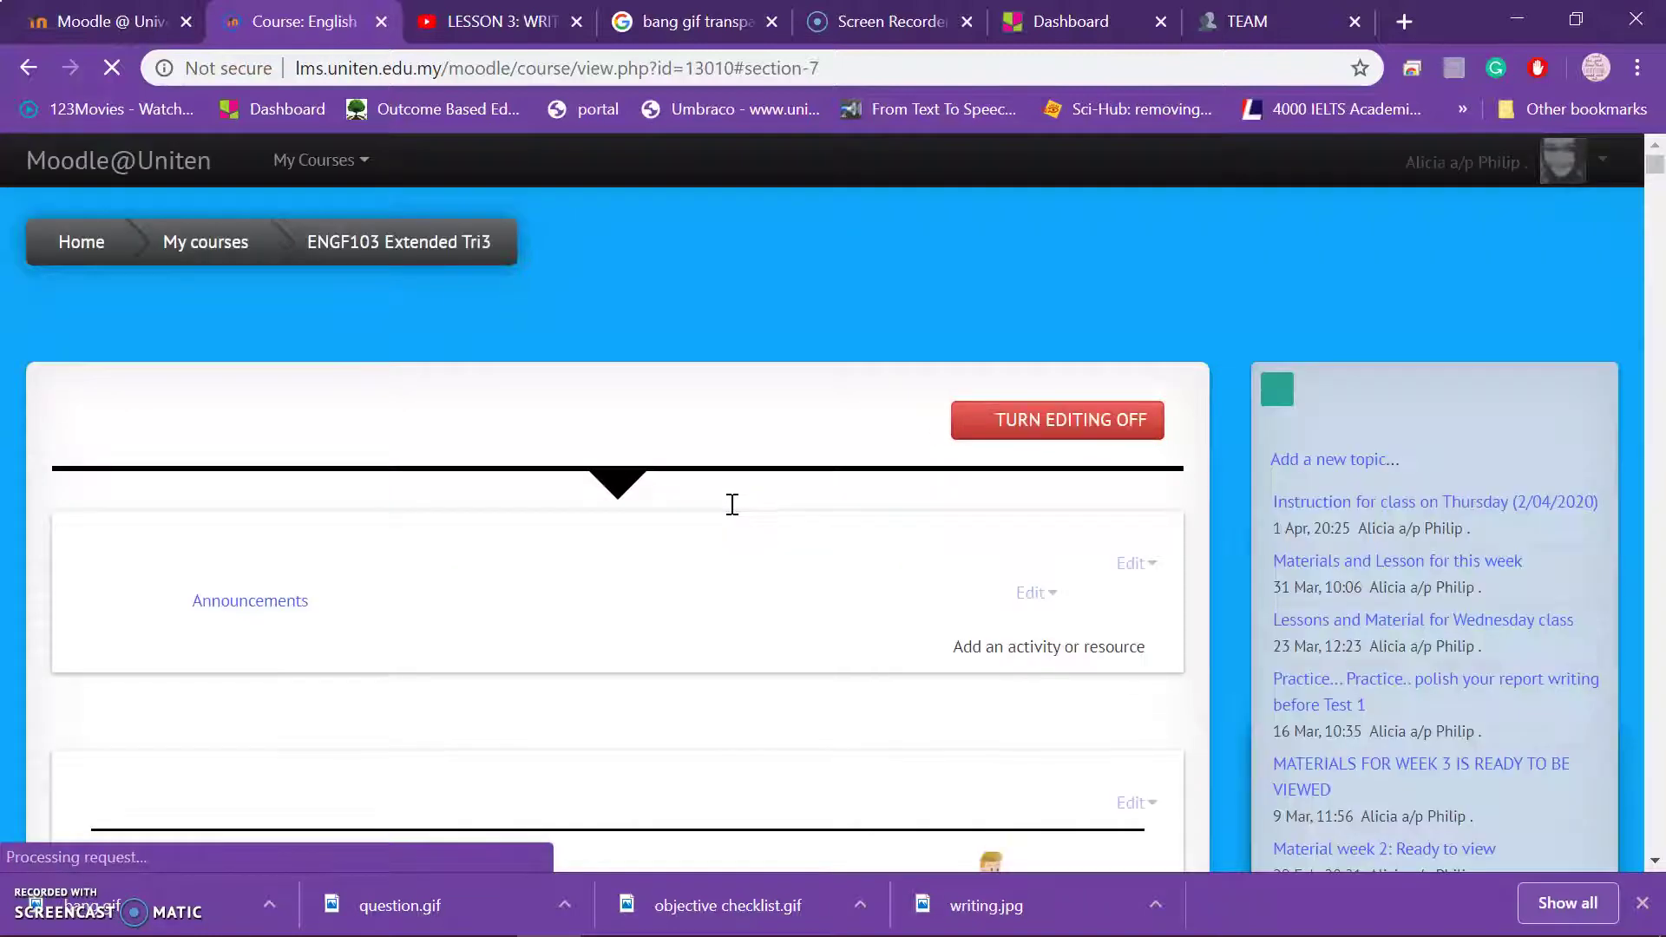
pyautogui.scroll(-4, 716, 621)
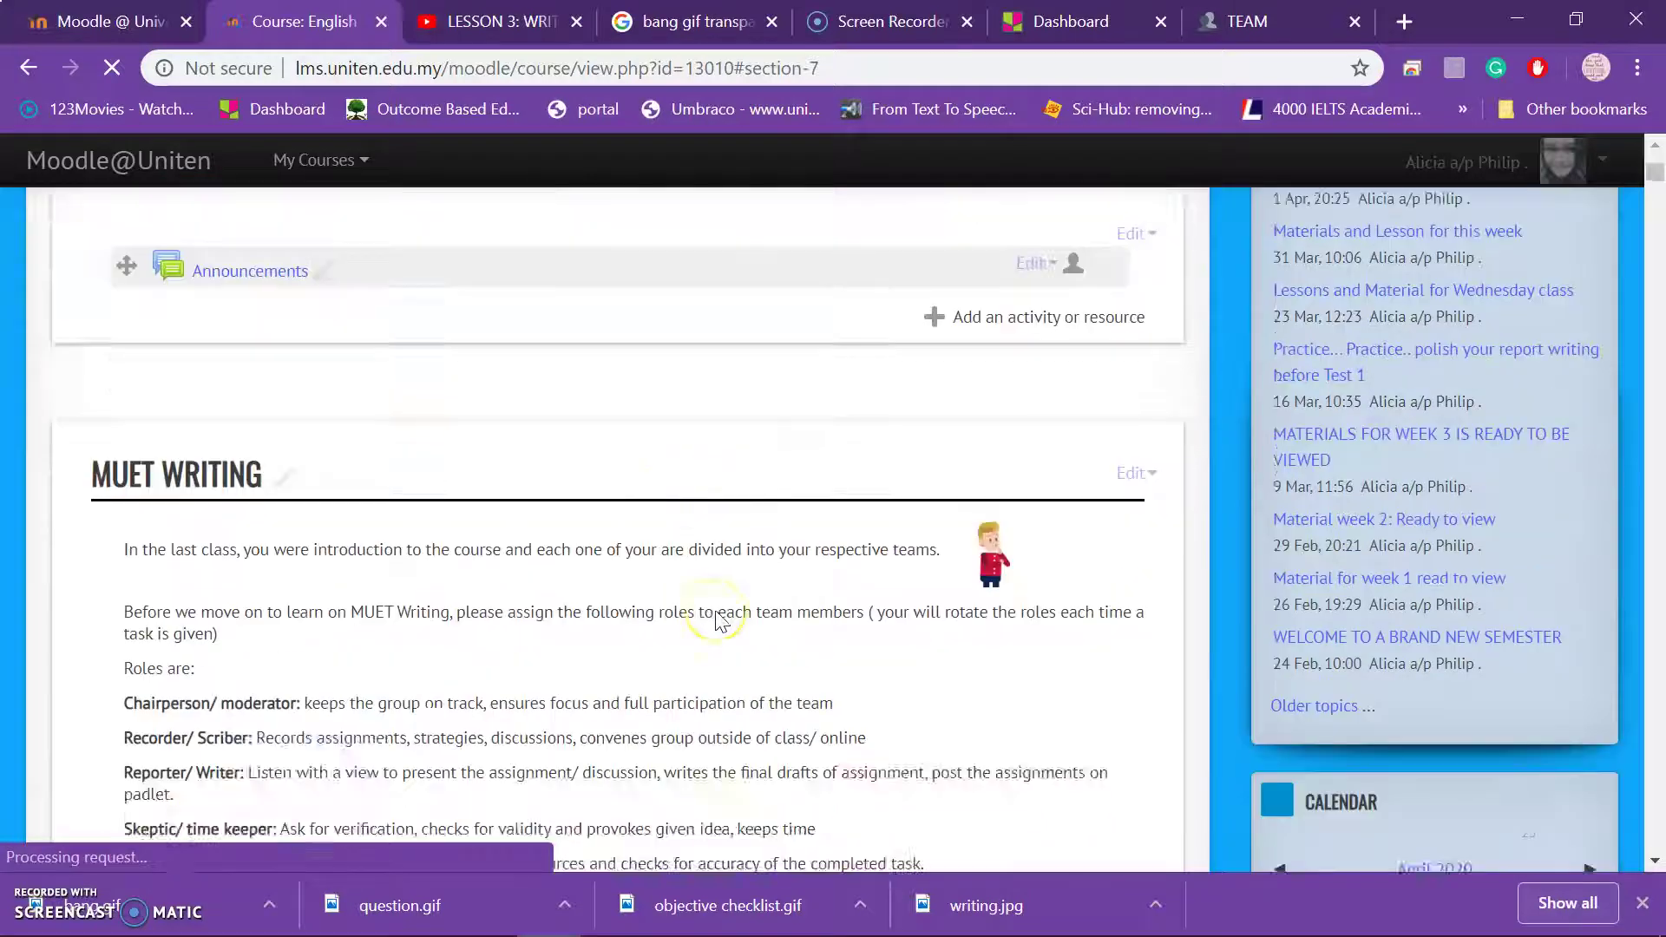
pyautogui.scroll(-2, 717, 620)
pyautogui.scroll(-2, 736, 584)
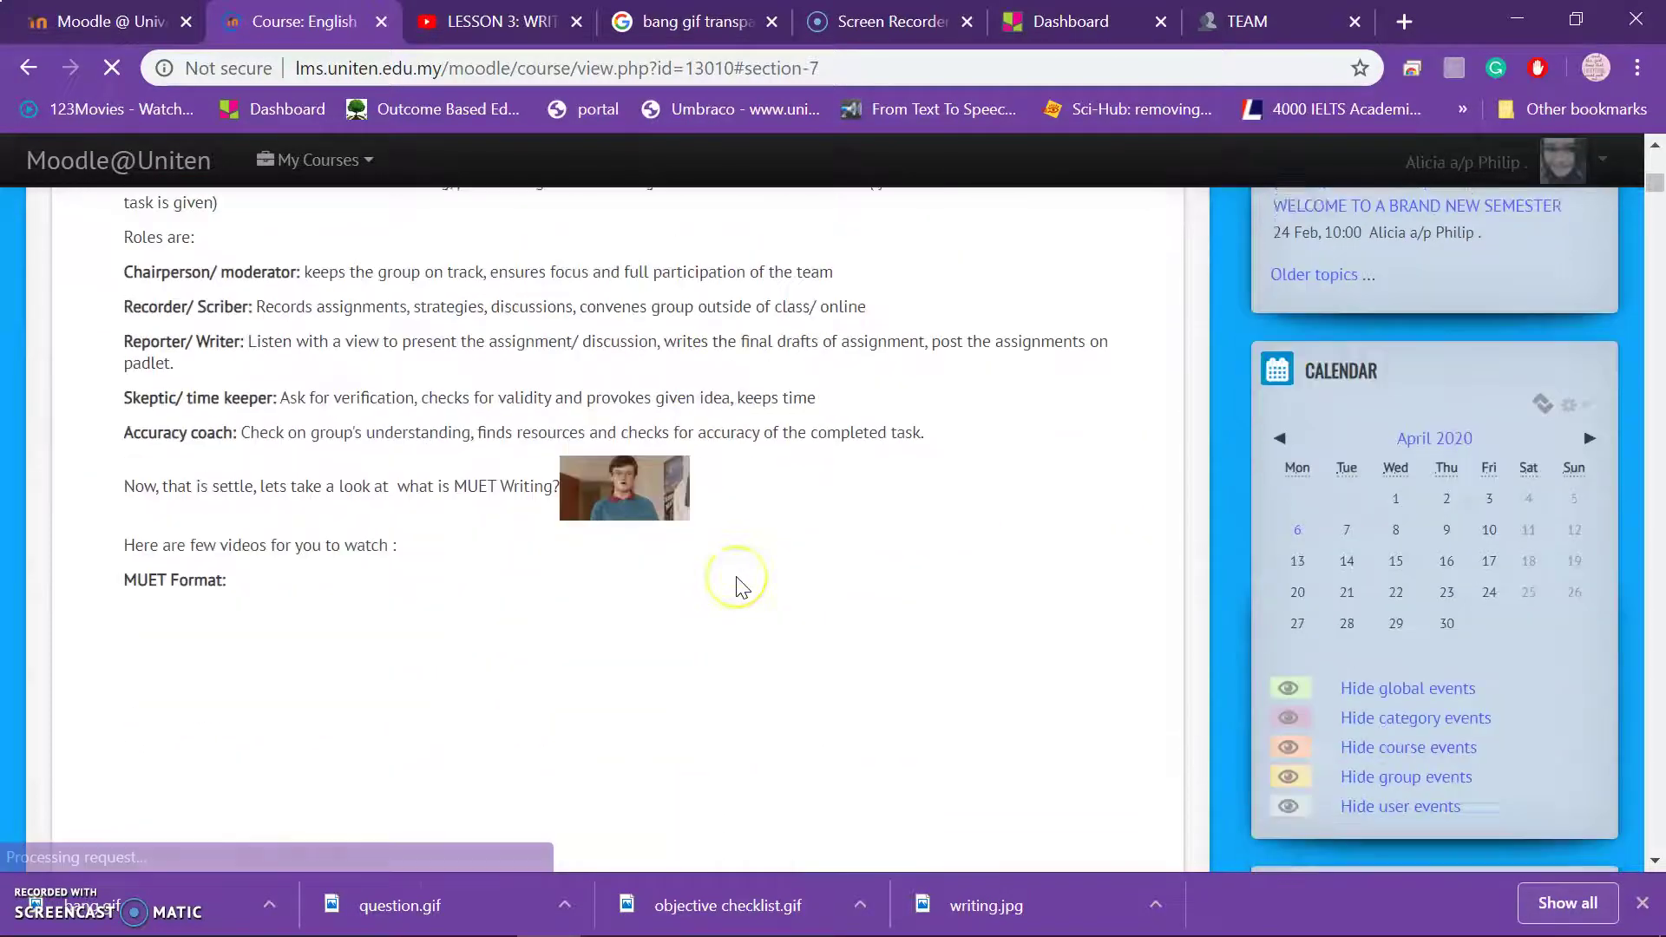
pyautogui.scroll(4, 737, 577)
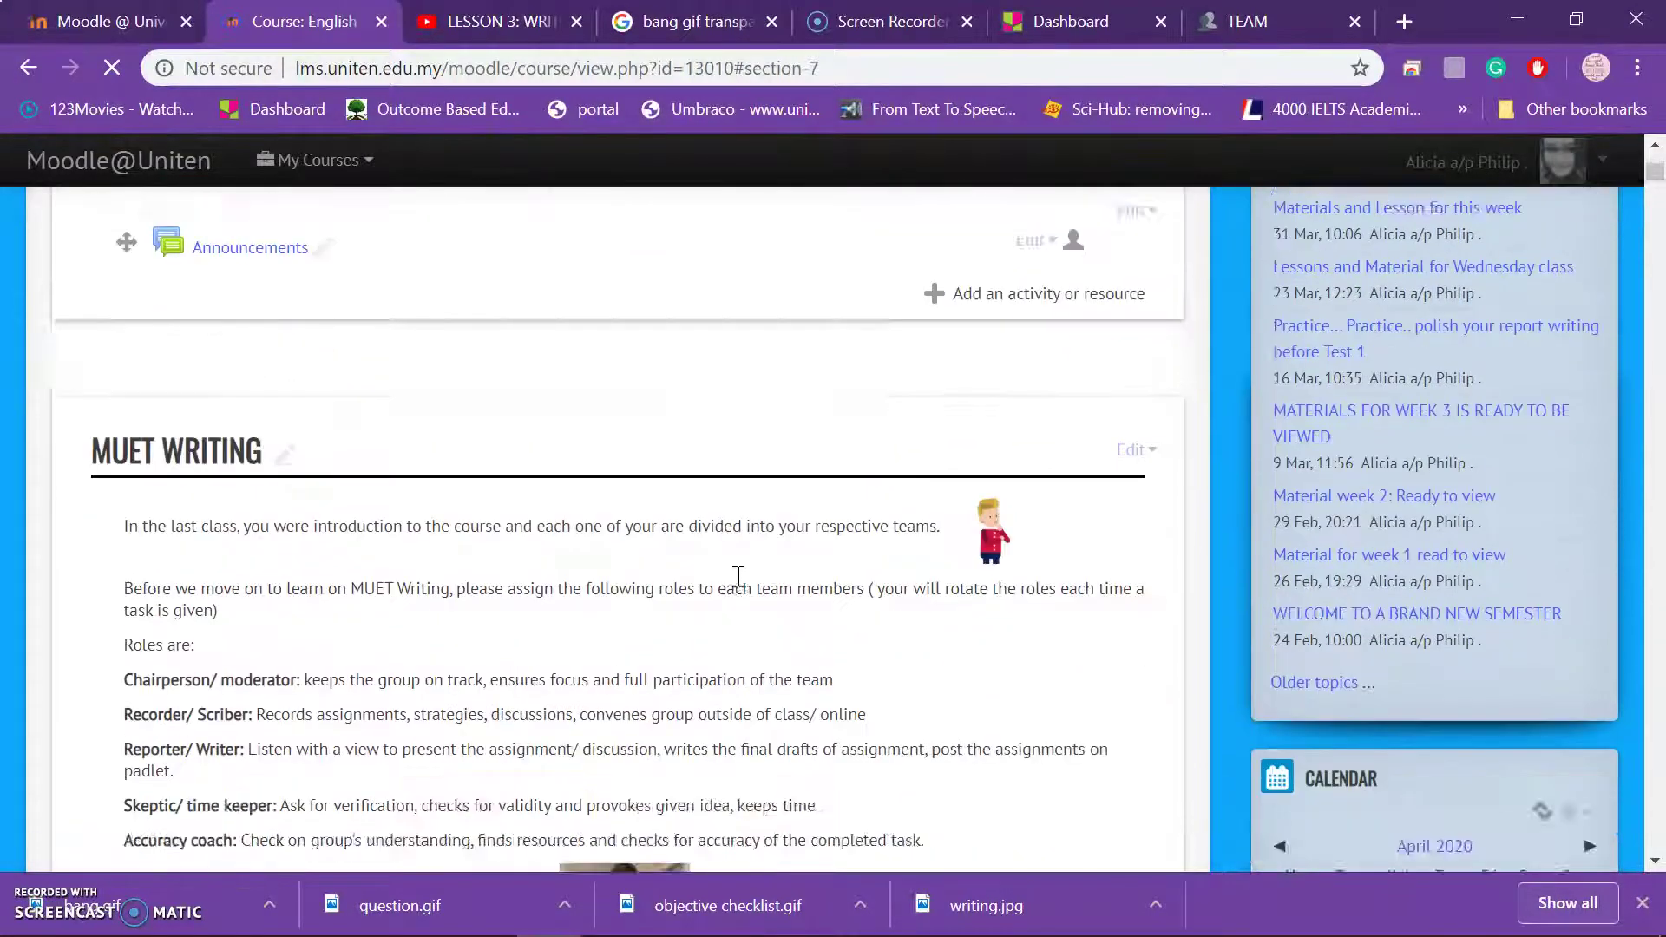
pyautogui.scroll(-10, 739, 580)
pyautogui.scroll(-8, 736, 586)
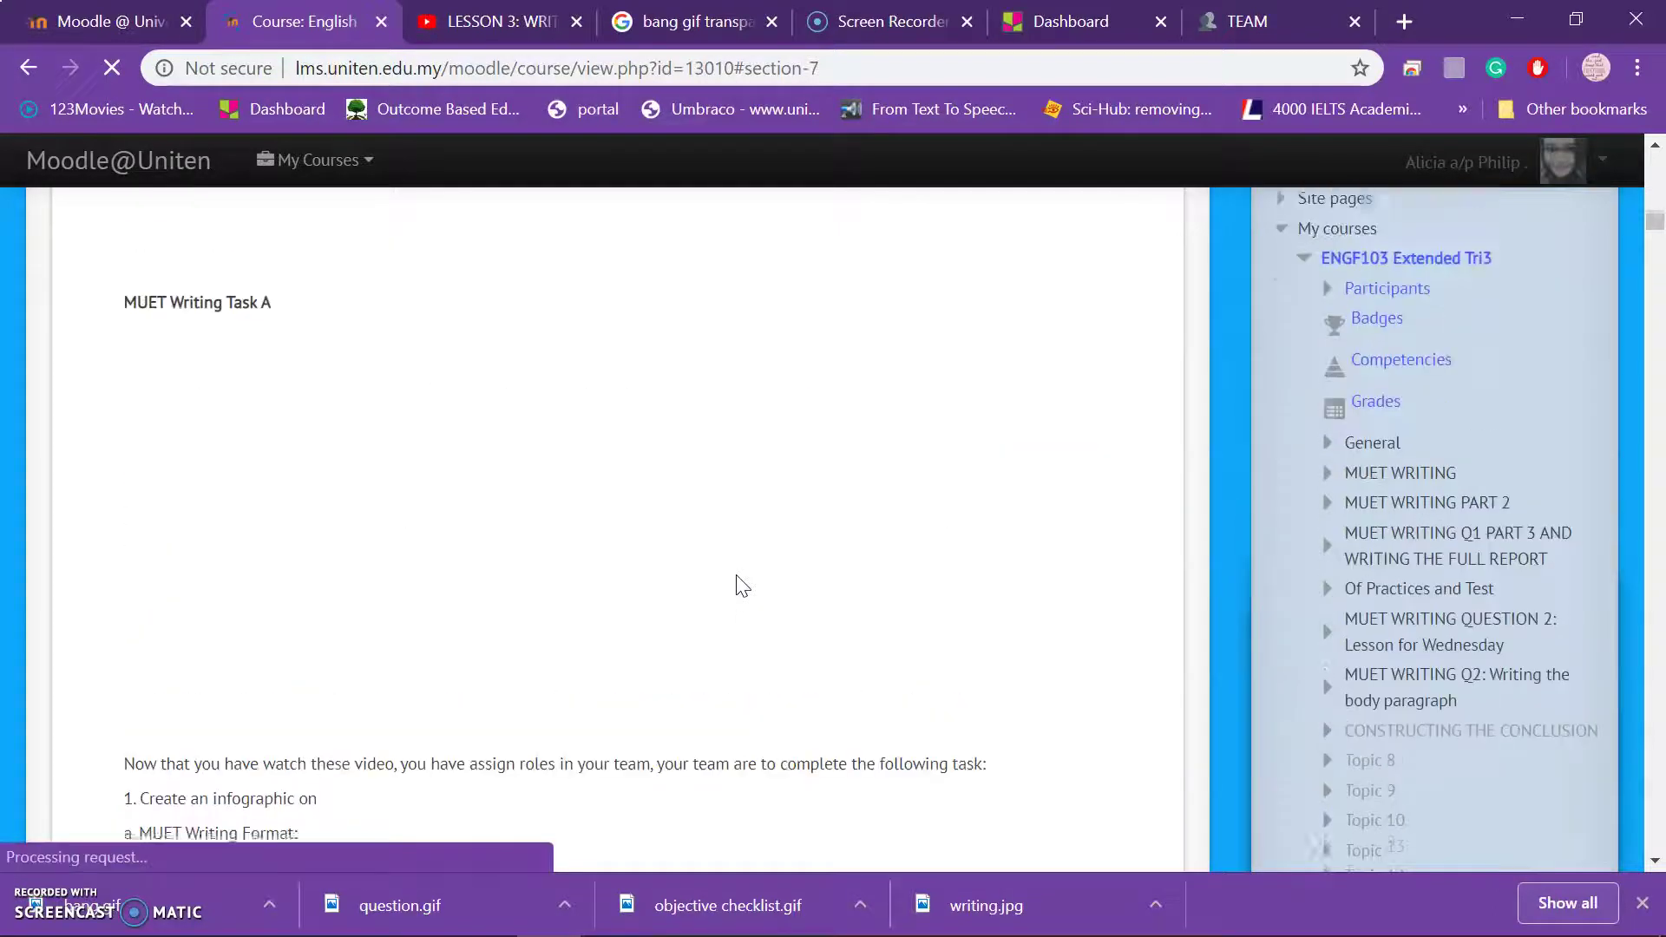
pyautogui.scroll(5, 735, 584)
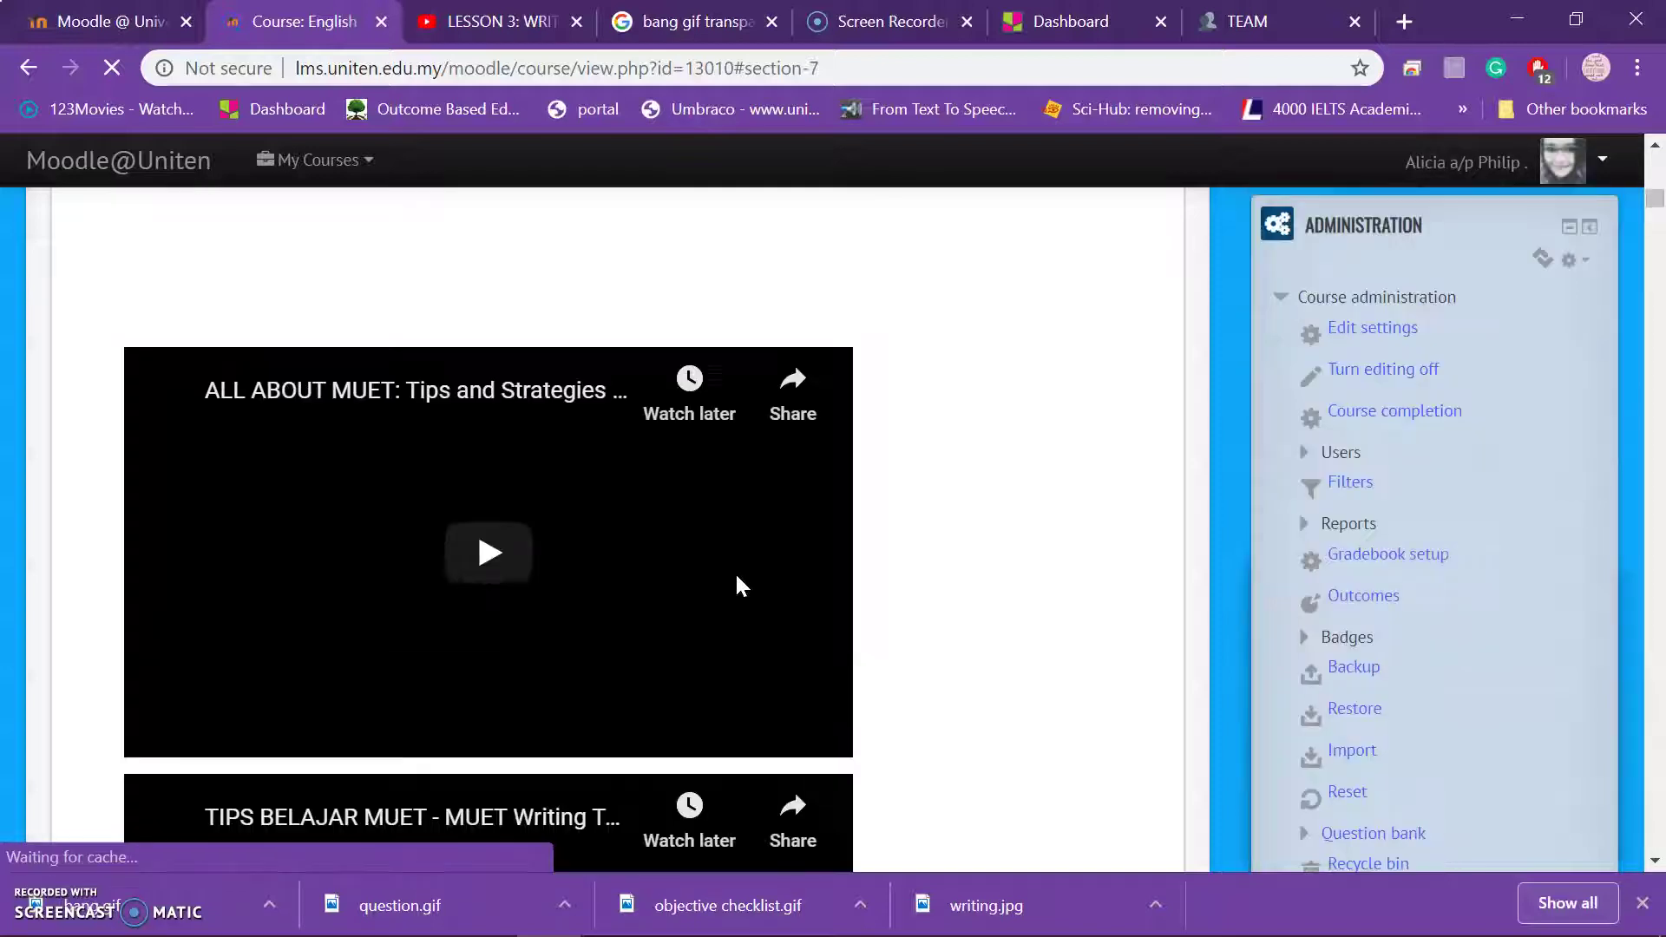
pyautogui.scroll(-20, 736, 584)
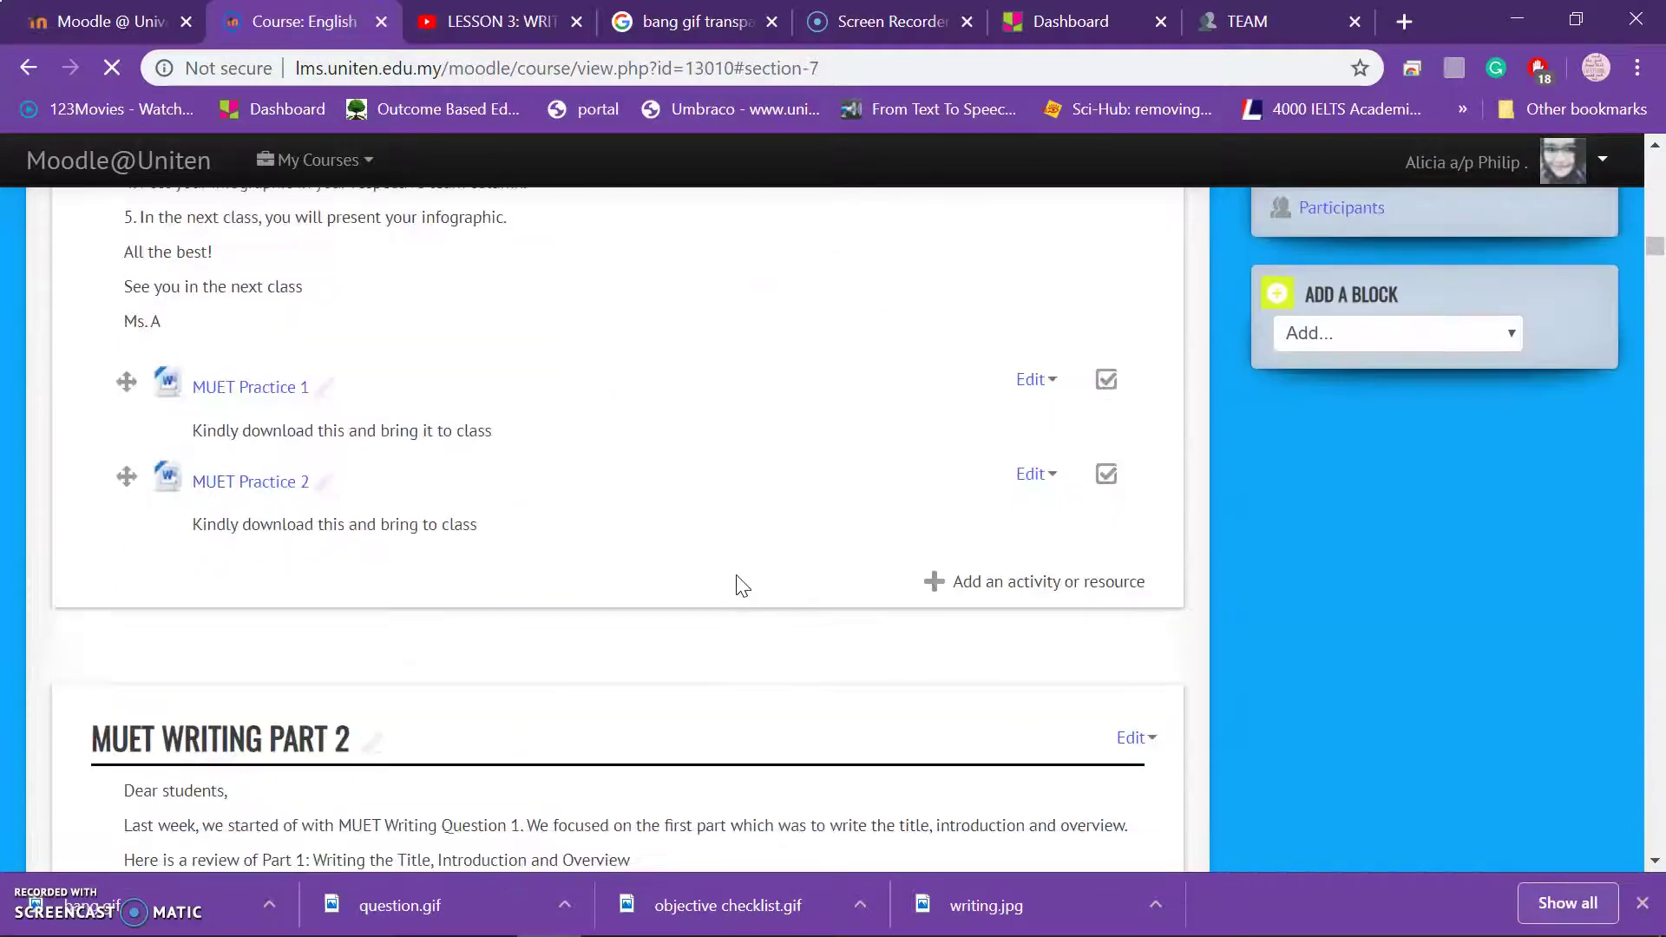
pyautogui.scroll(-1, 736, 584)
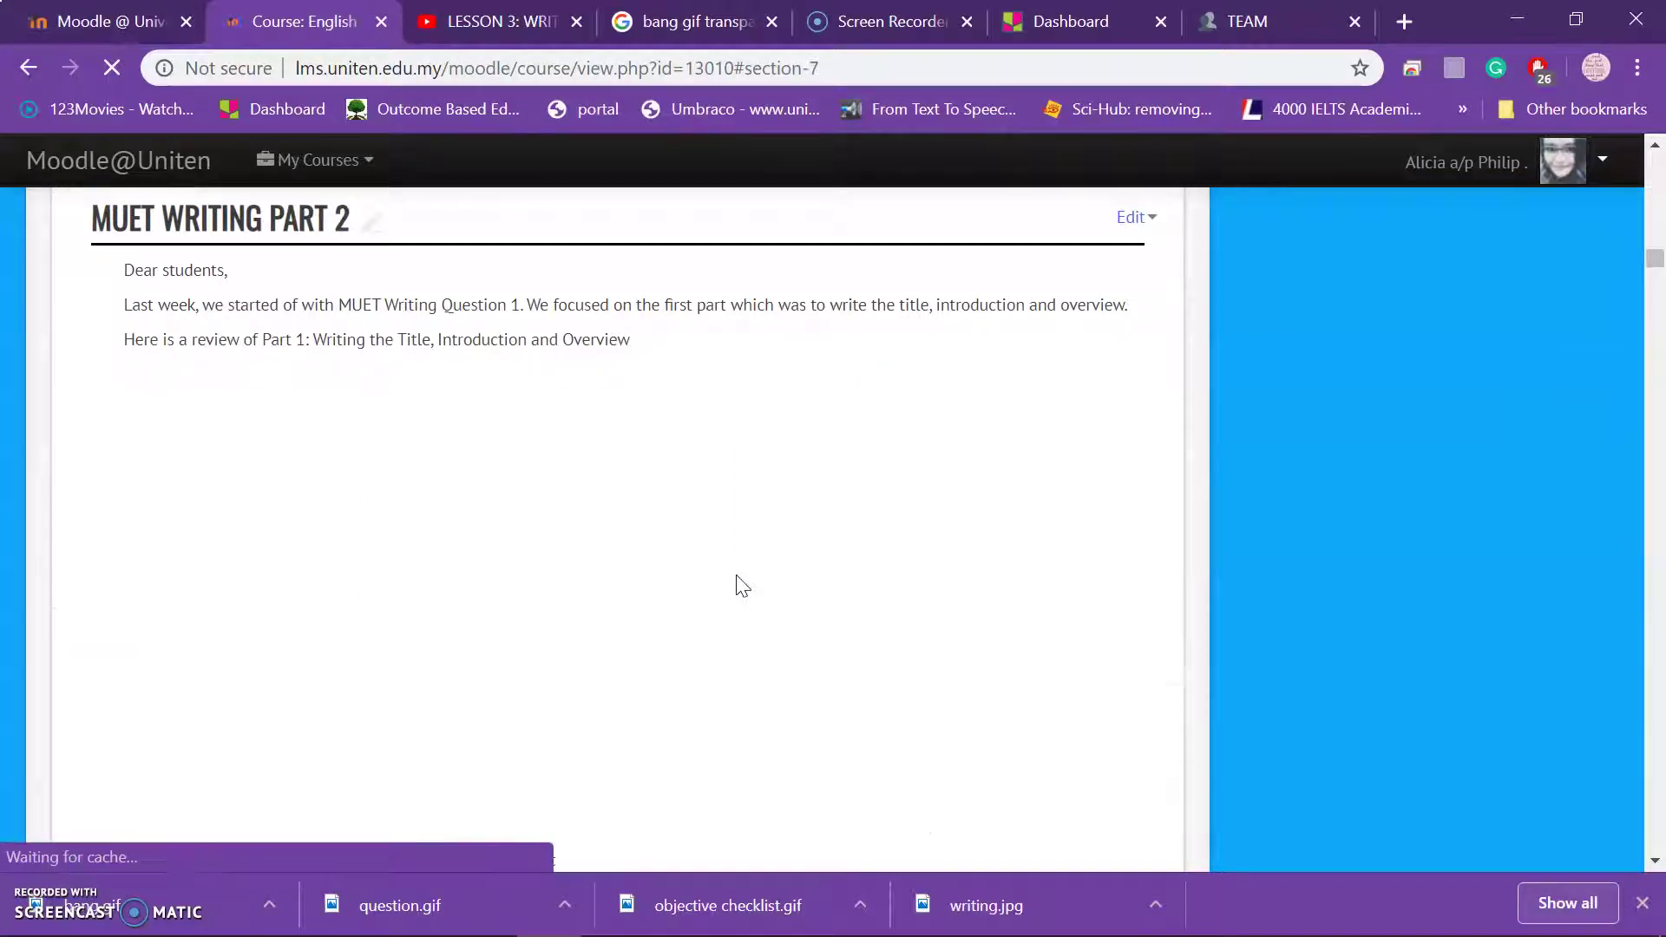
pyautogui.scroll(-10, 736, 584)
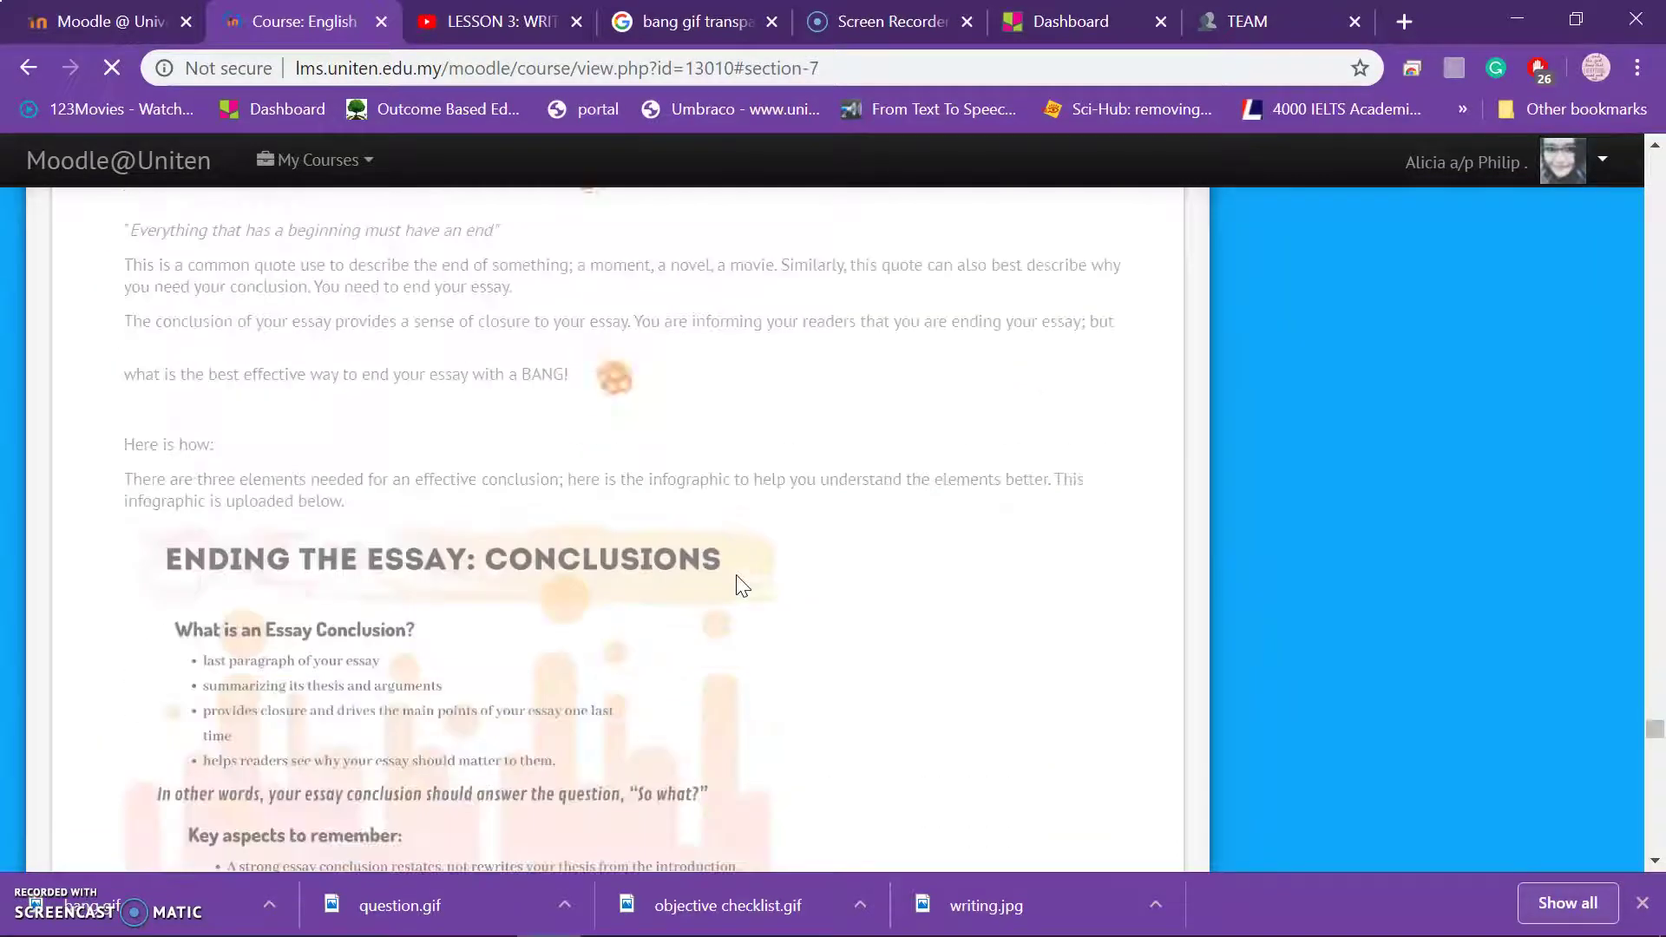
pyautogui.scroll(-10, 736, 584)
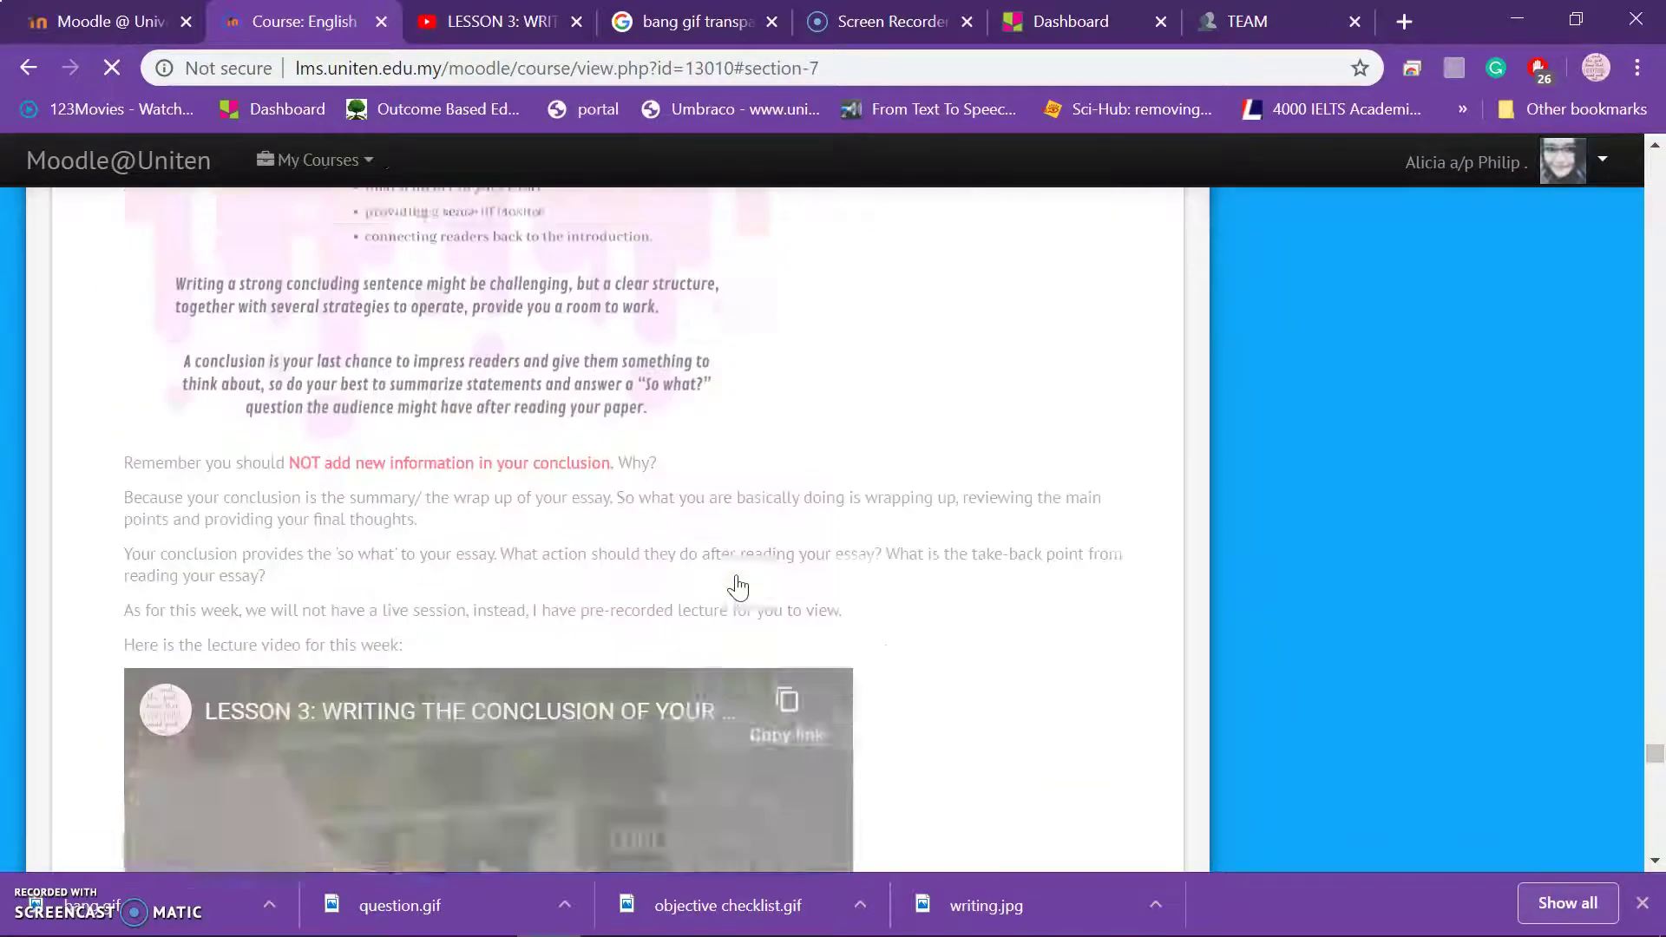
pyautogui.scroll(-10, 738, 588)
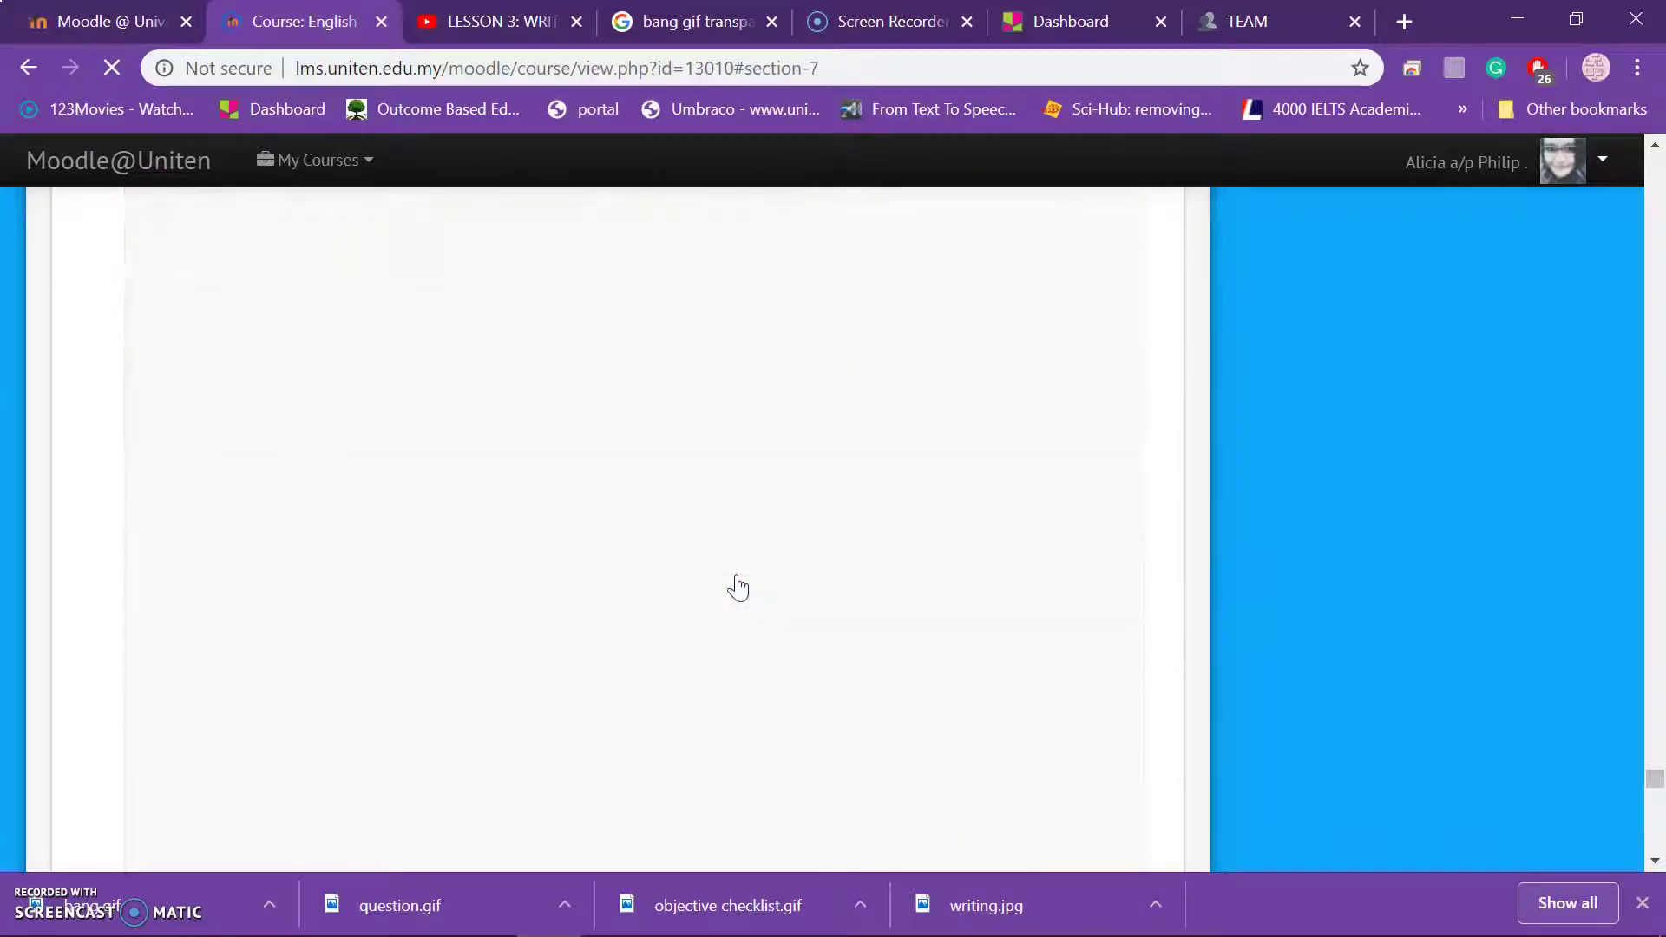
pyautogui.scroll(10, 737, 588)
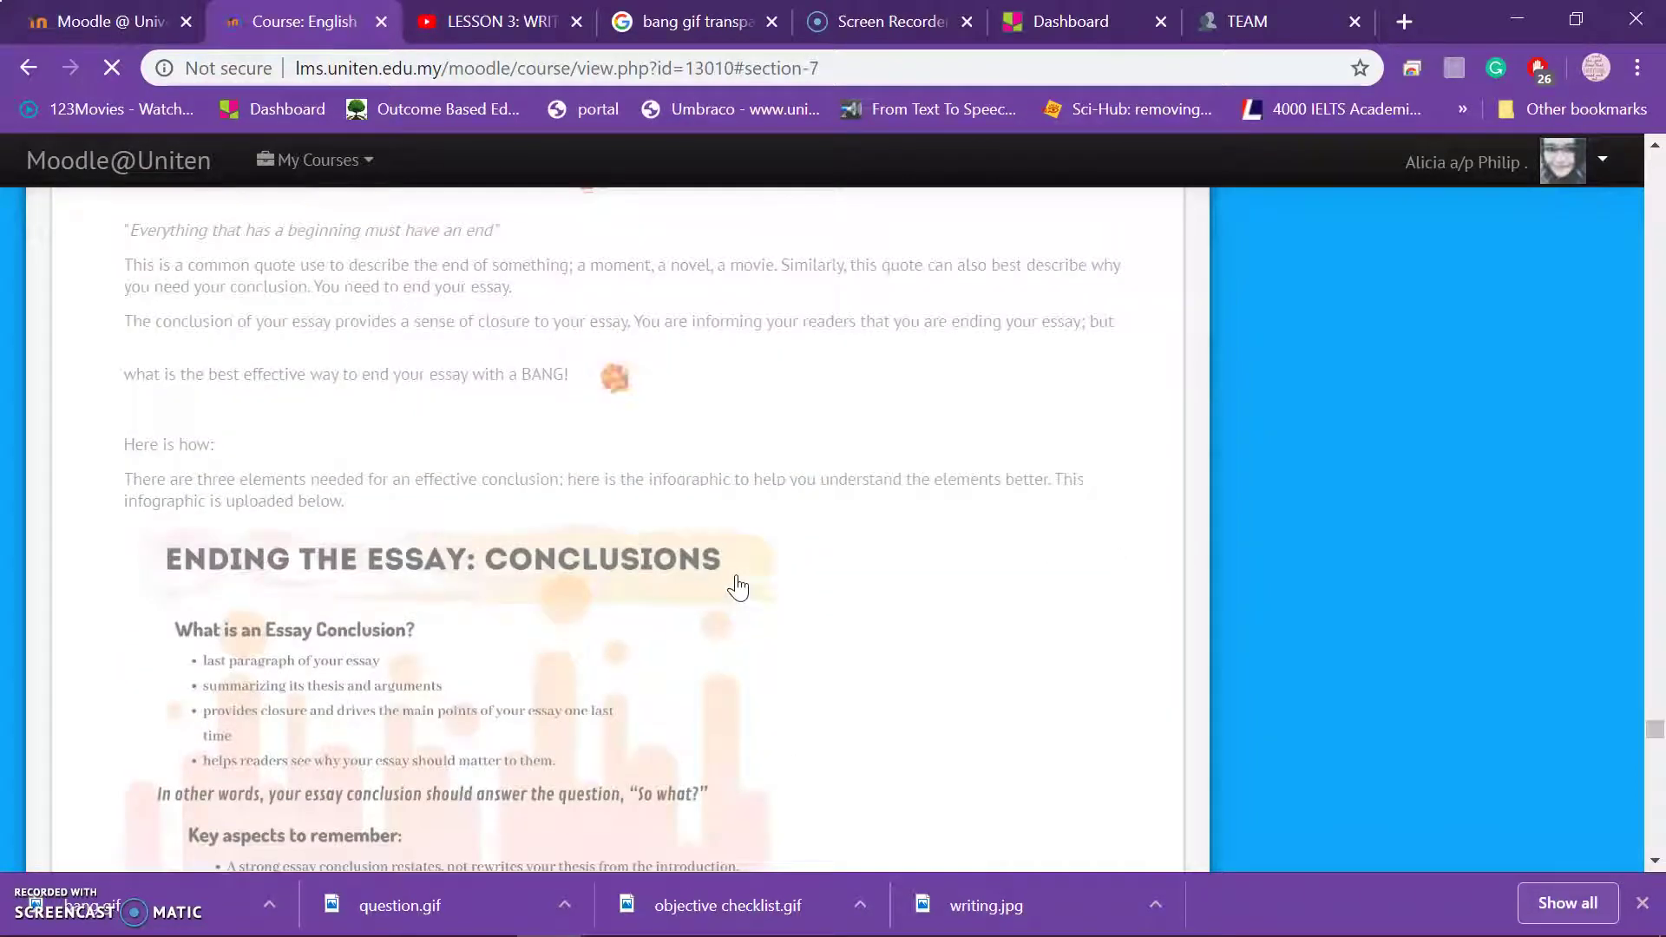
pyautogui.scroll(10, 738, 588)
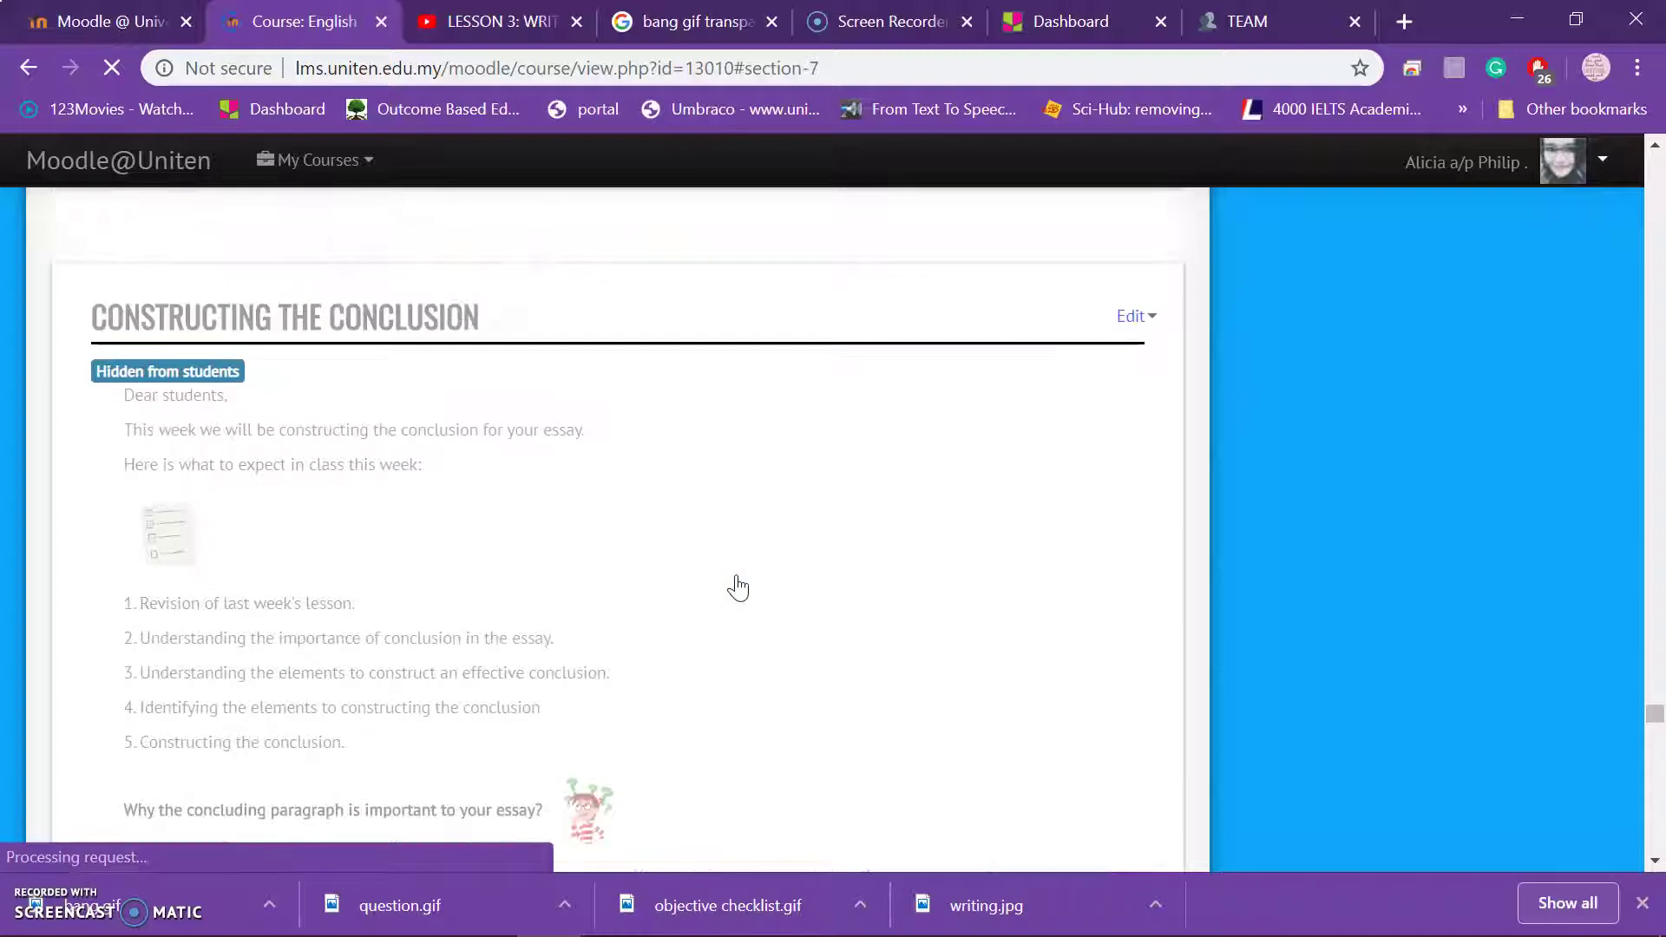
pyautogui.scroll(-1, 737, 589)
pyautogui.scroll(-4, 738, 589)
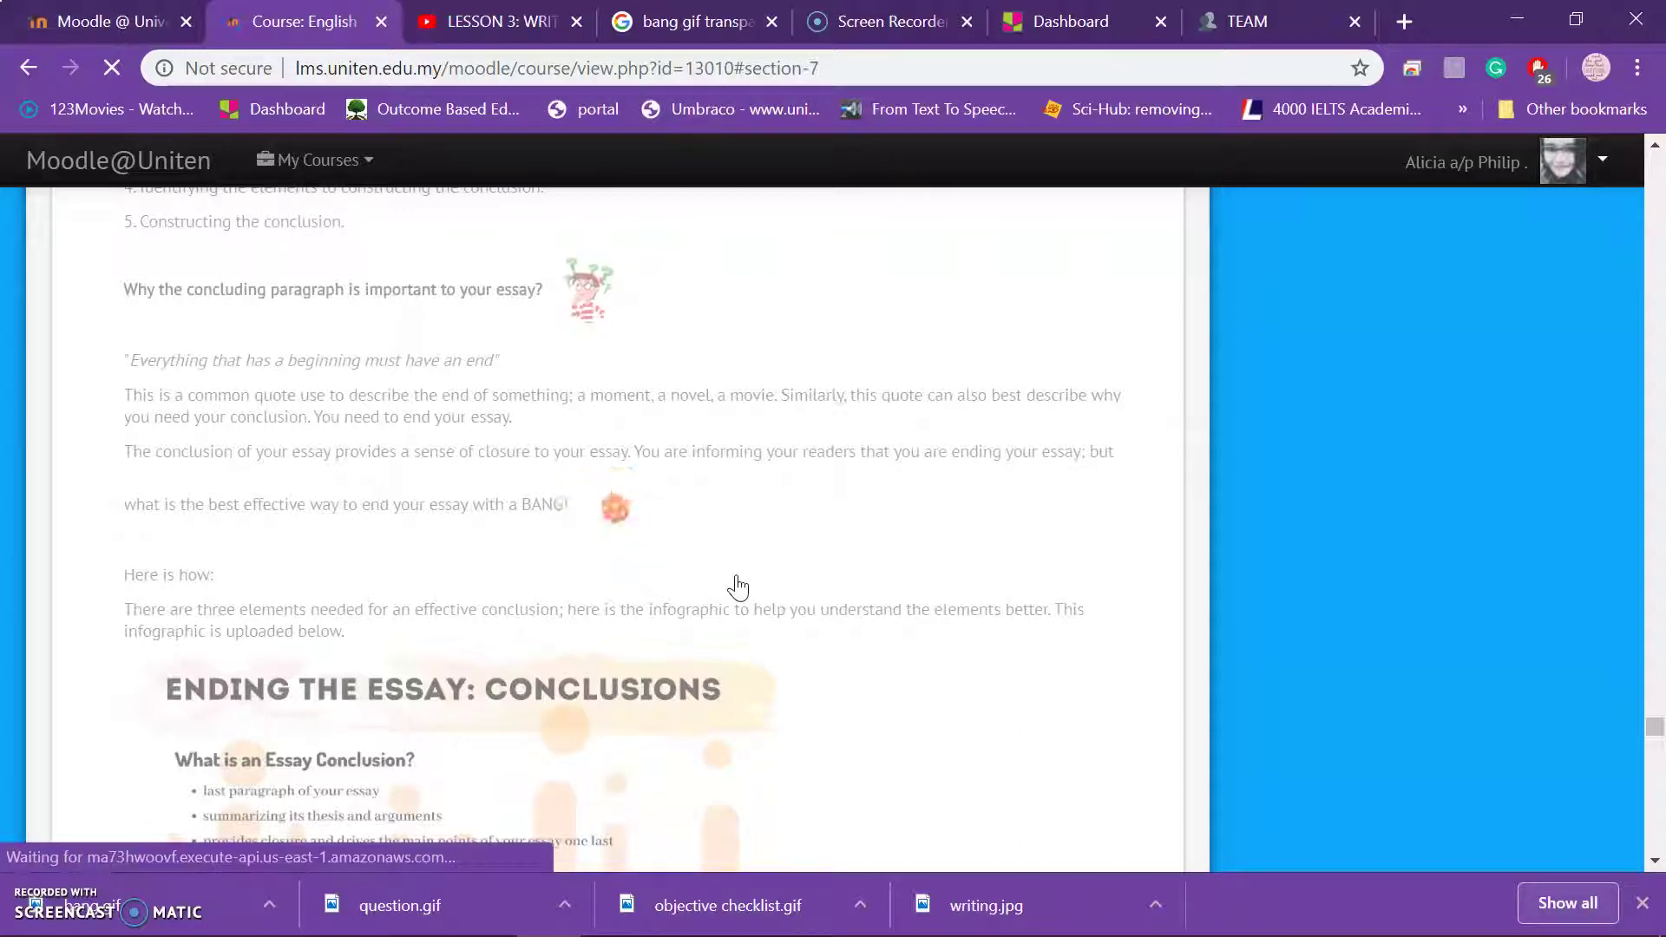
pyautogui.scroll(-4, 738, 588)
pyautogui.scroll(7, 738, 588)
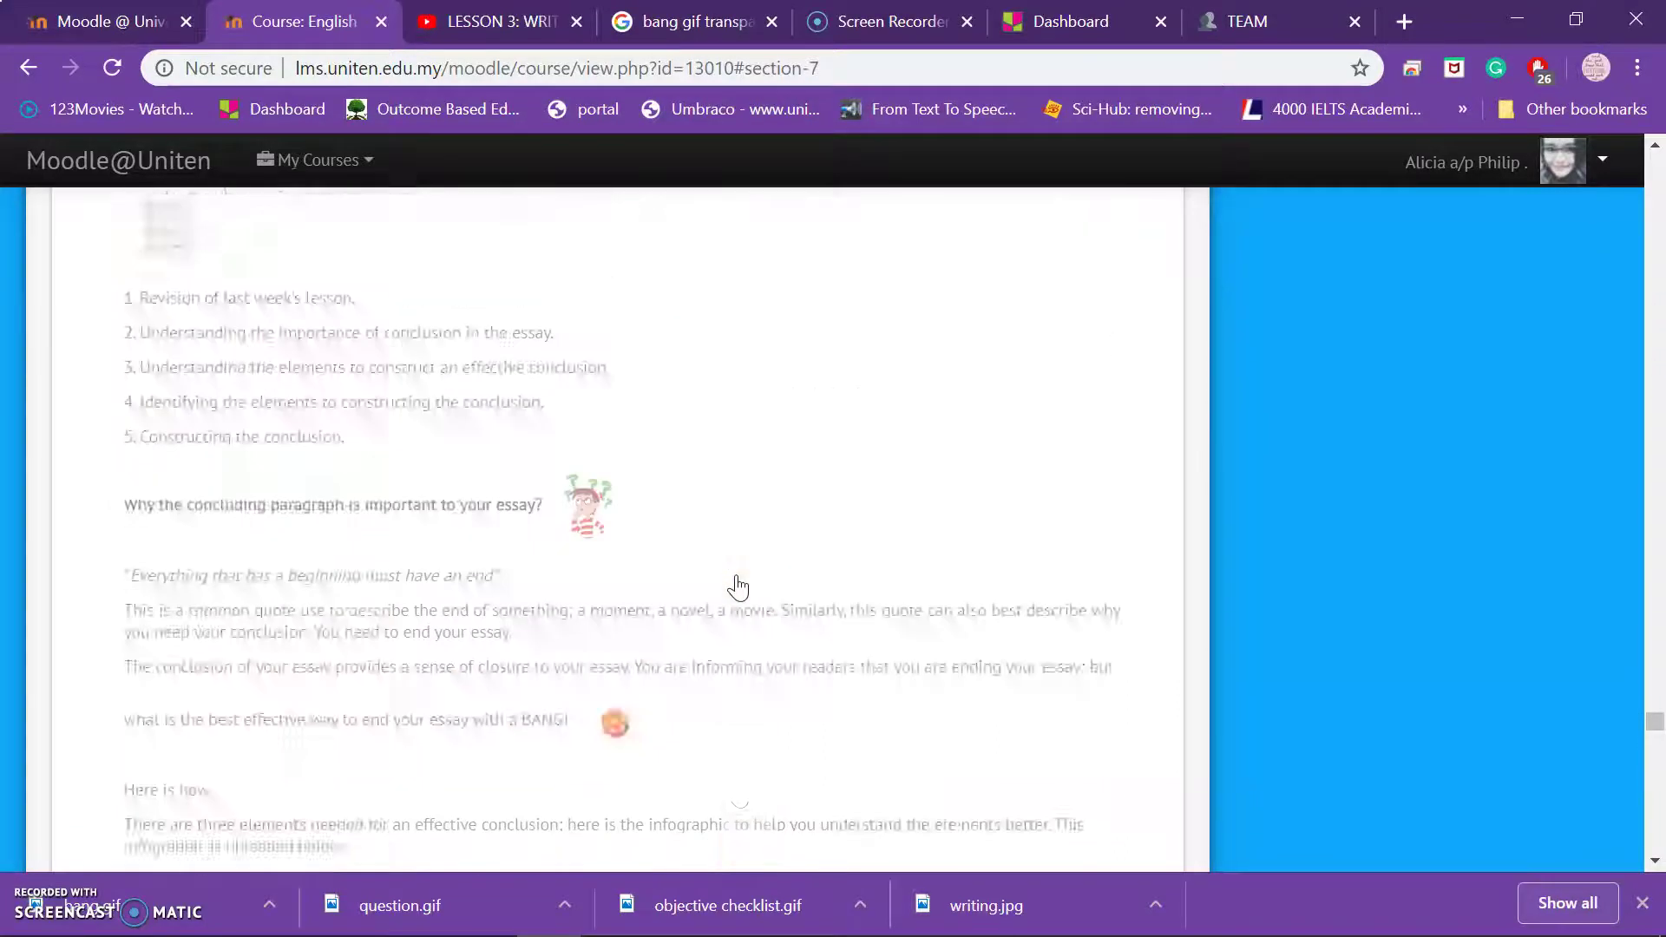
pyautogui.scroll(2, 737, 588)
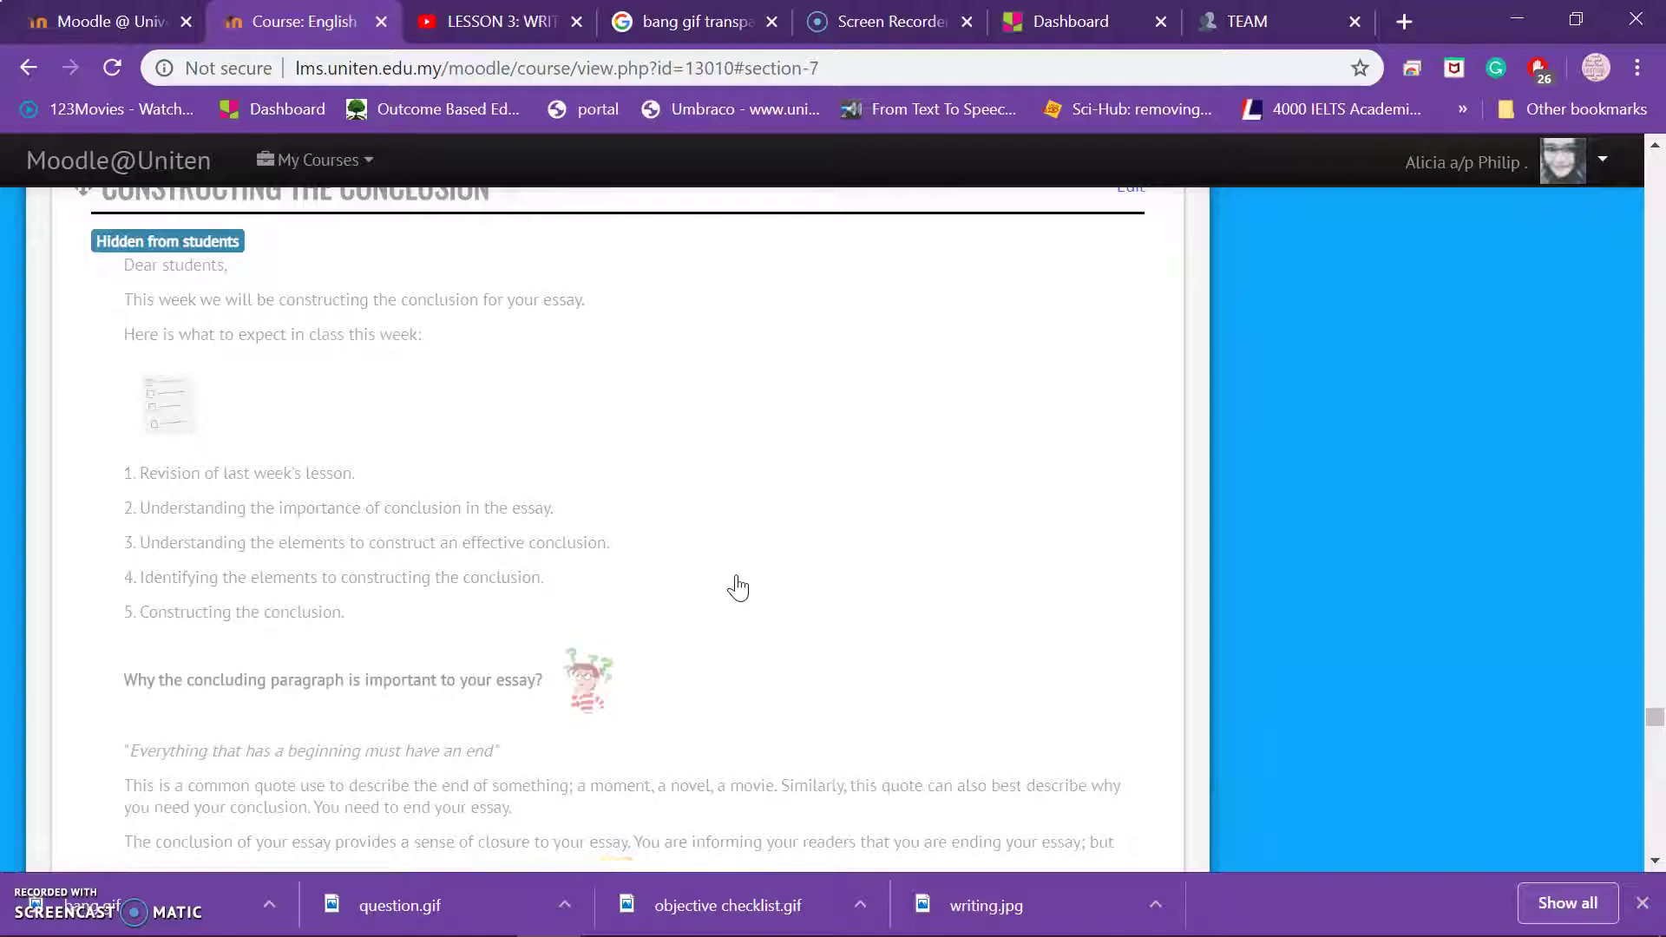
pyautogui.scroll(-10, 737, 588)
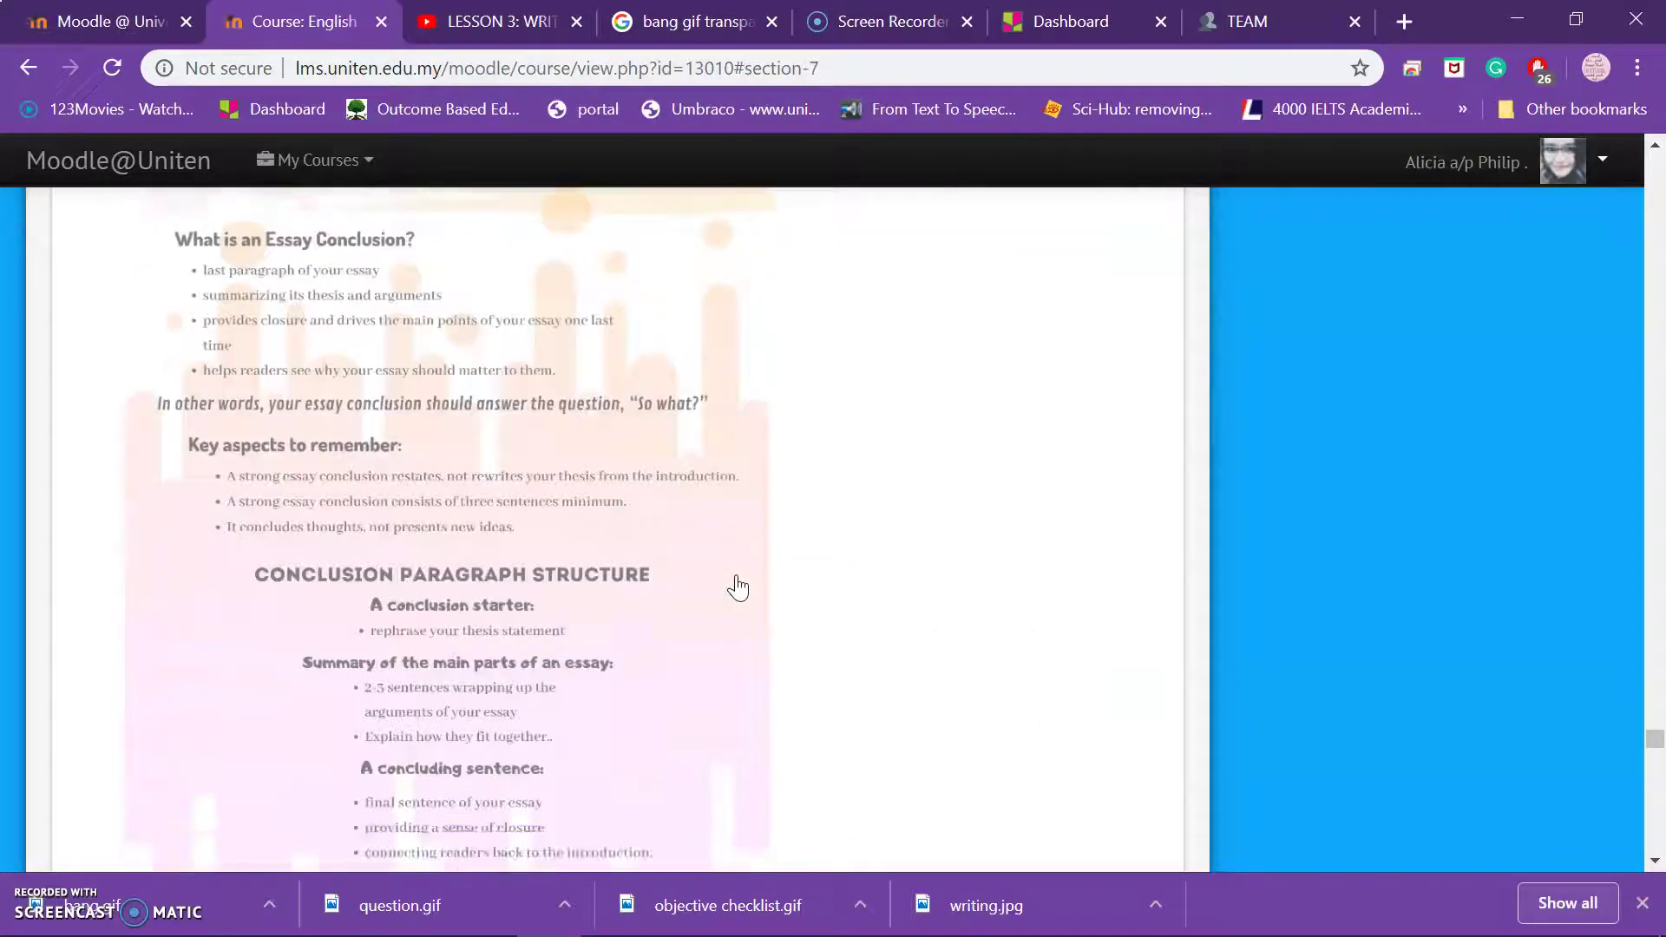
pyautogui.scroll(-10, 737, 588)
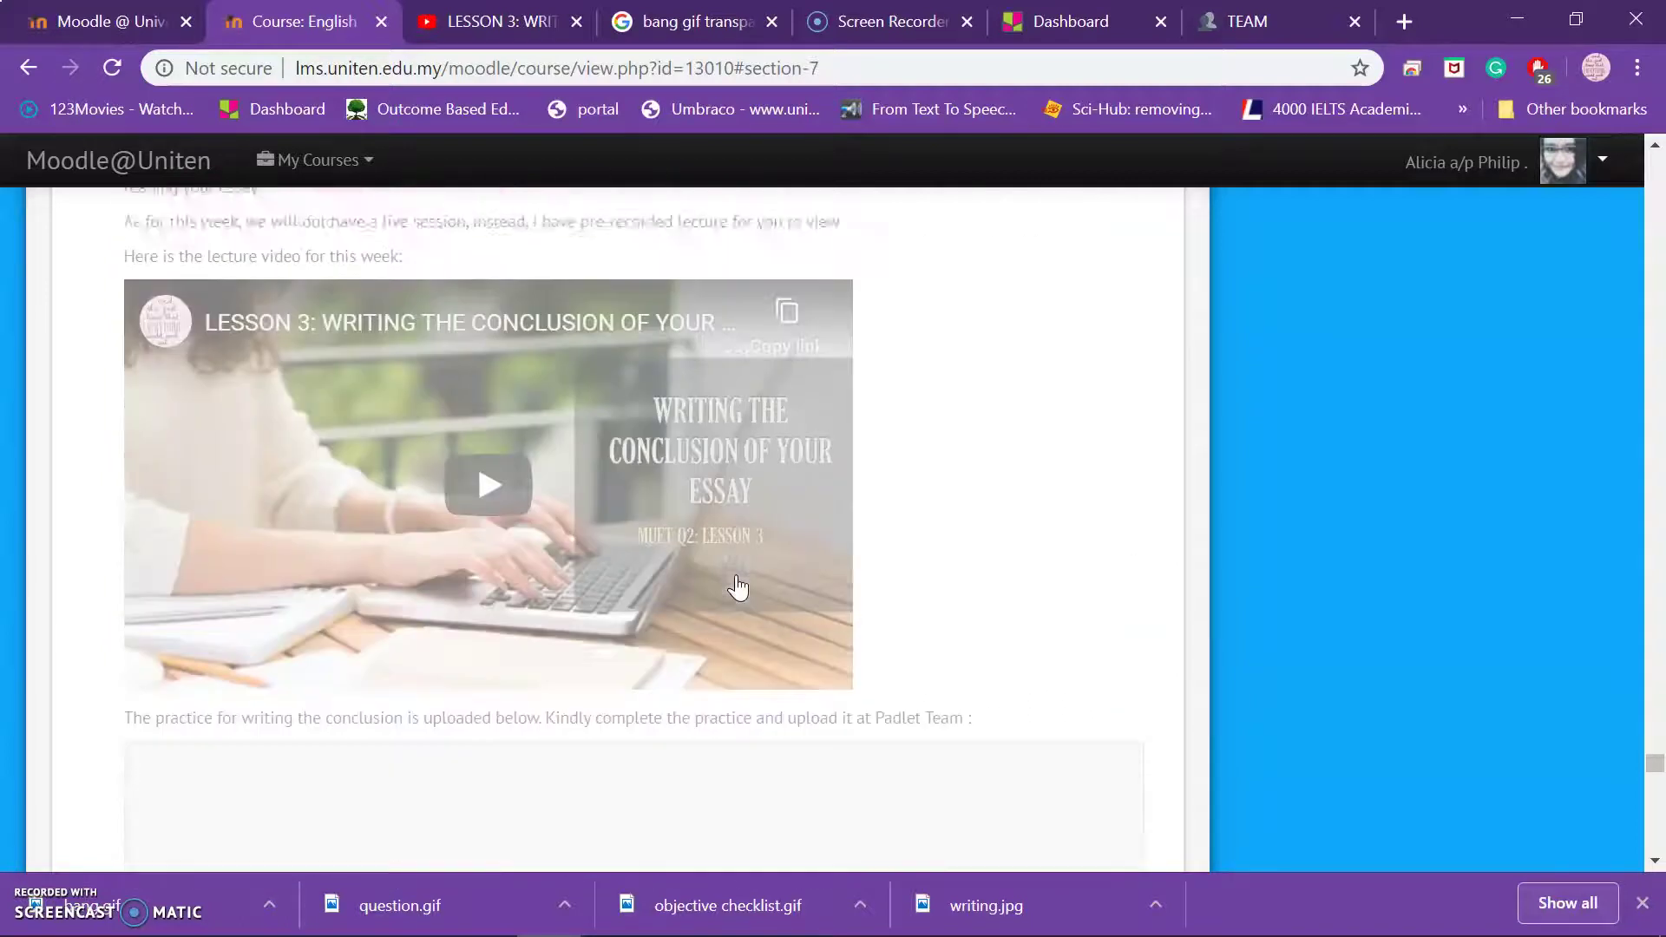
pyautogui.scroll(-5, 737, 588)
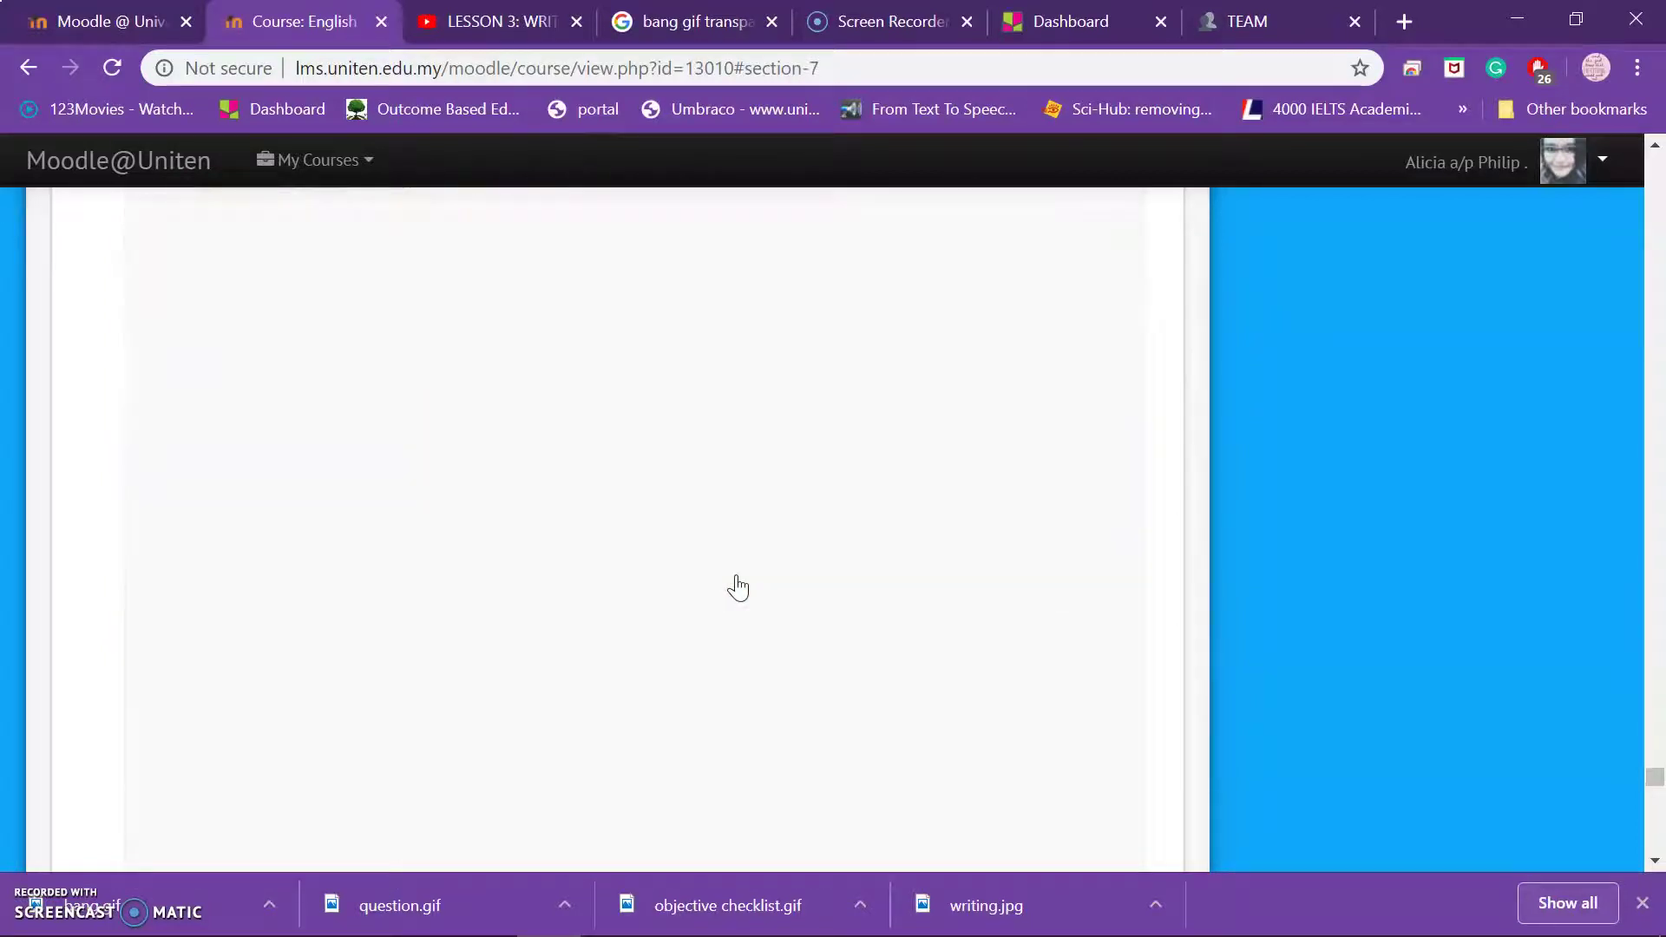
pyautogui.scroll(-9, 738, 588)
pyautogui.scroll(7, 738, 589)
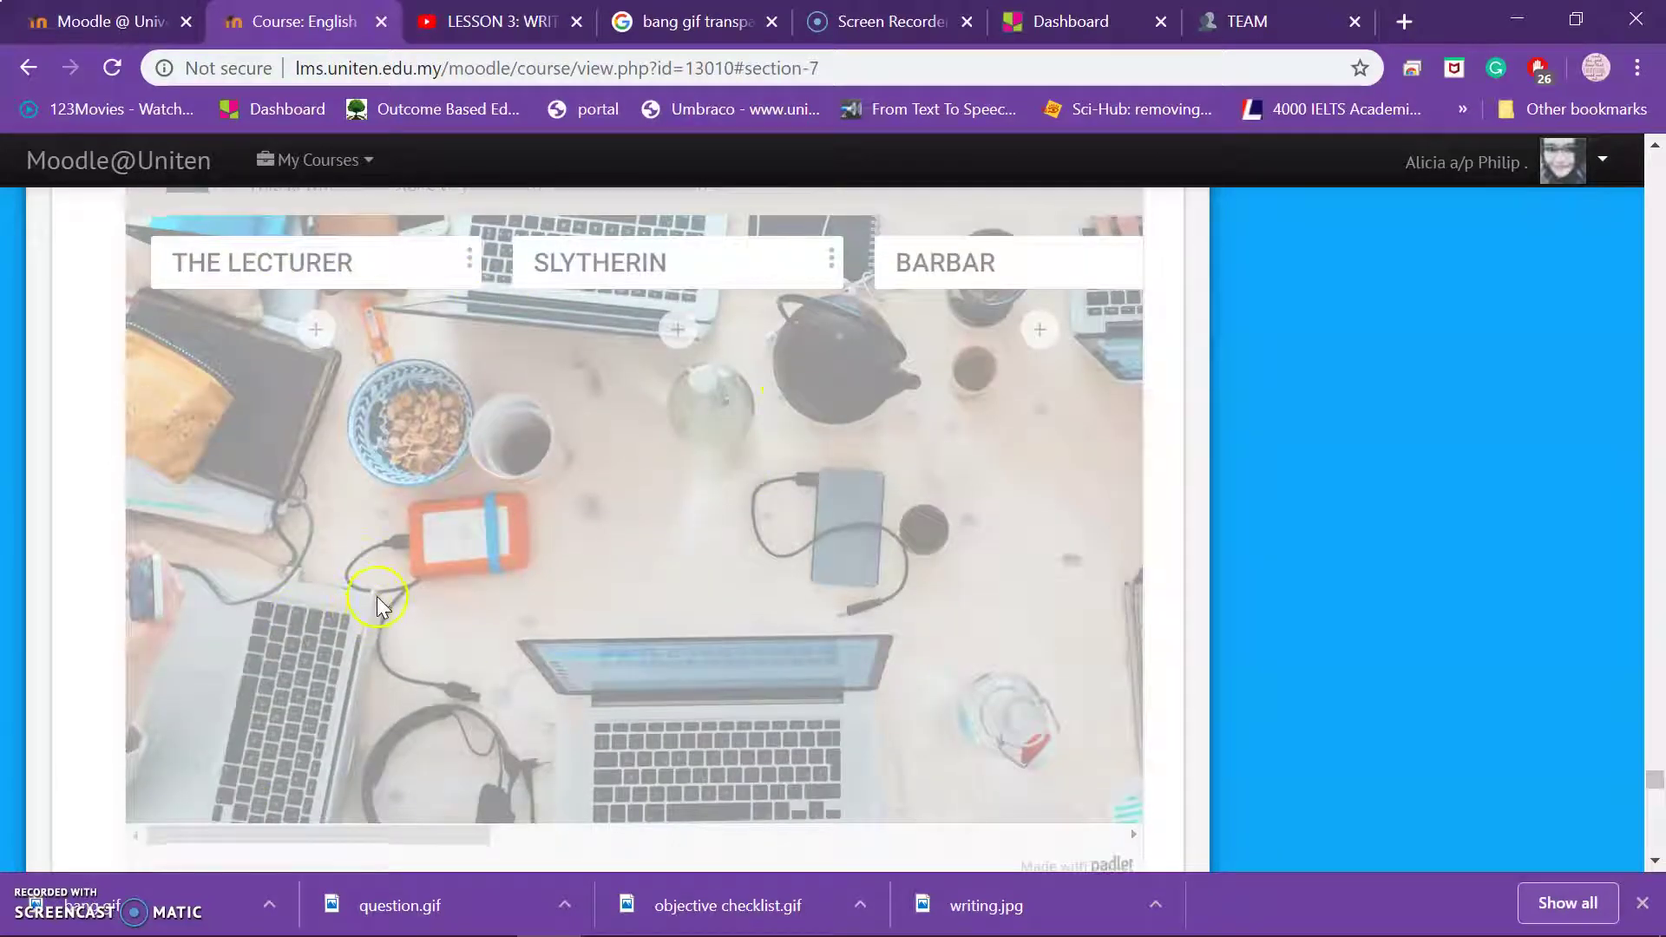
pyautogui.scroll(-6, 374, 598)
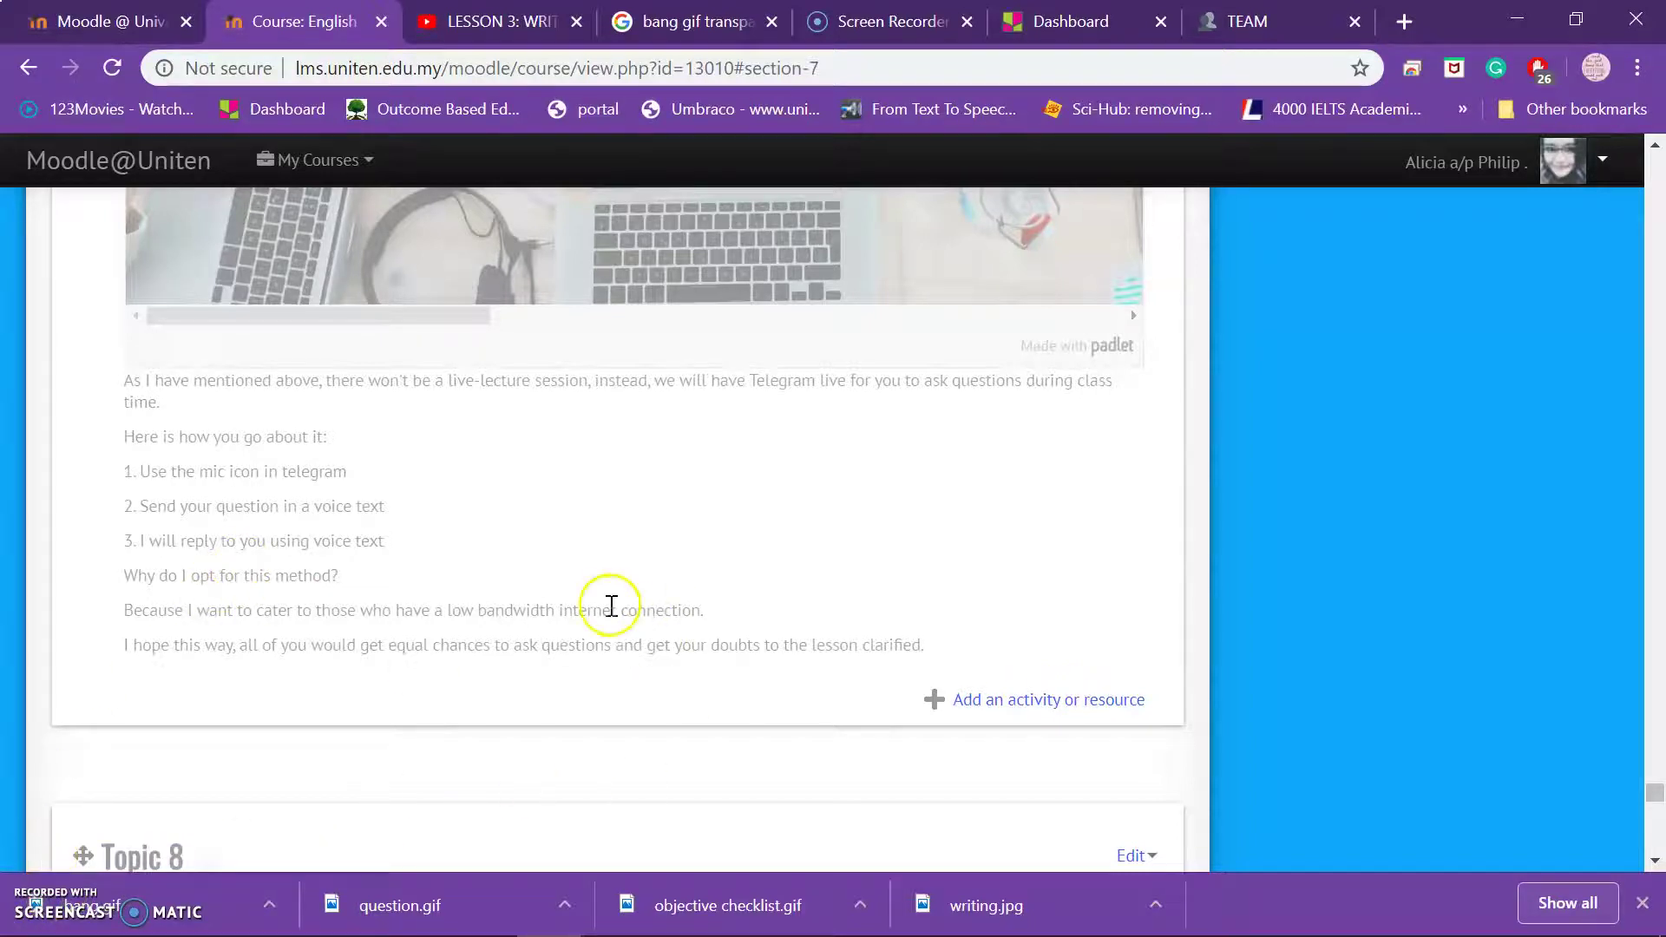
pyautogui.scroll(10, 611, 606)
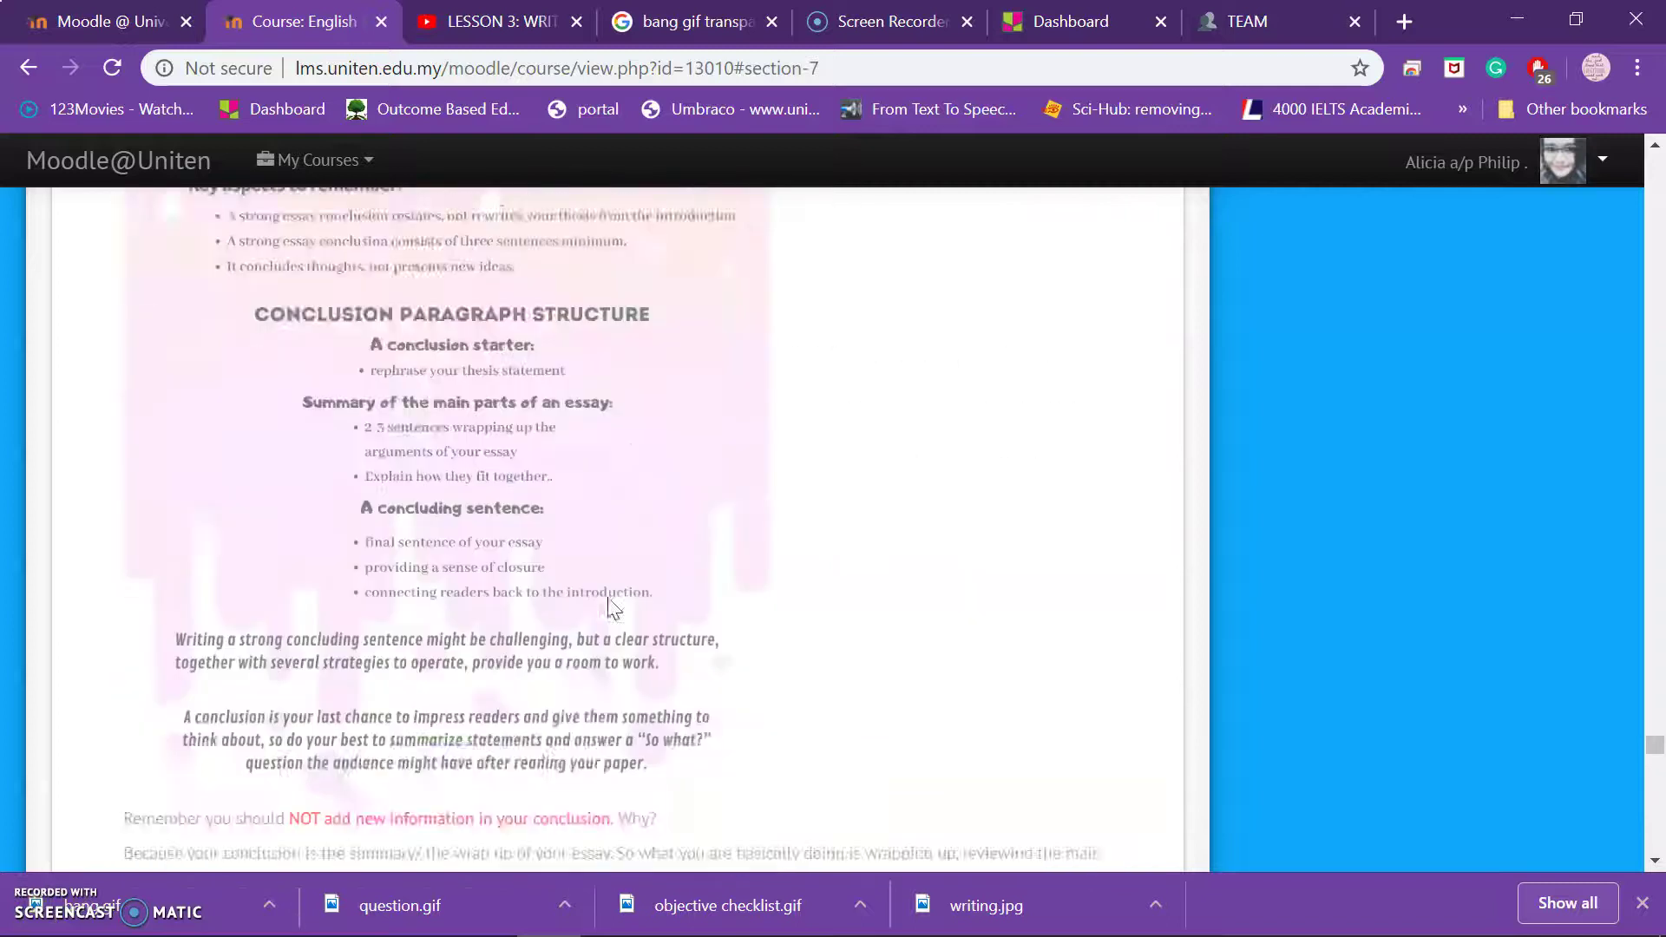
pyautogui.scroll(15, 611, 606)
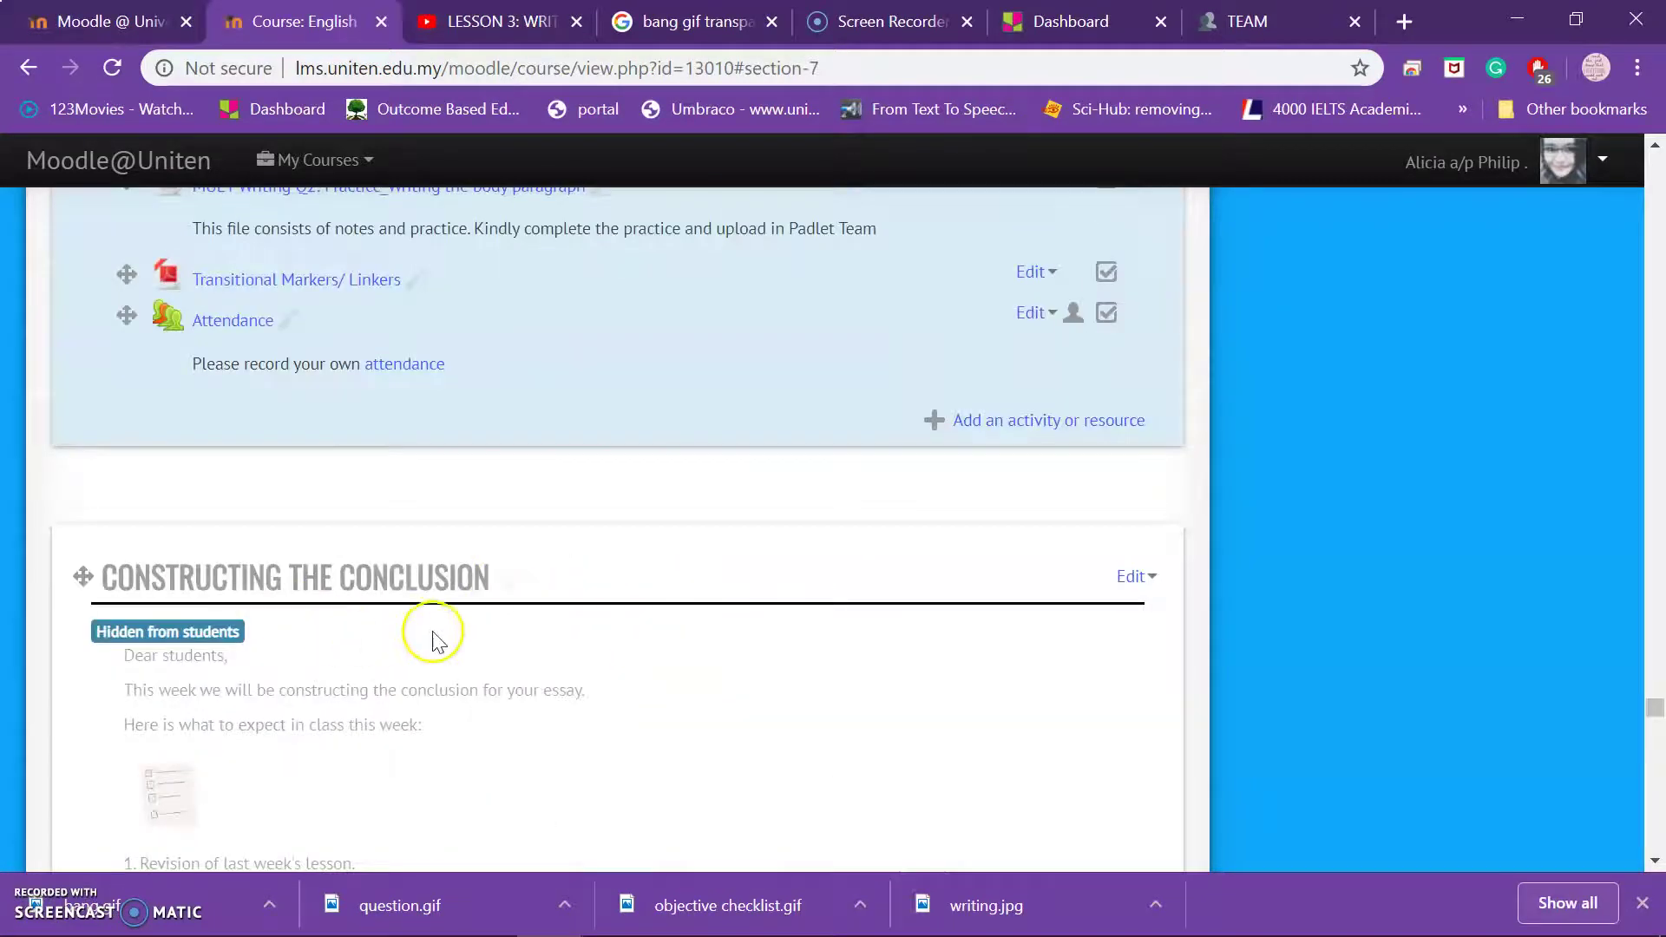